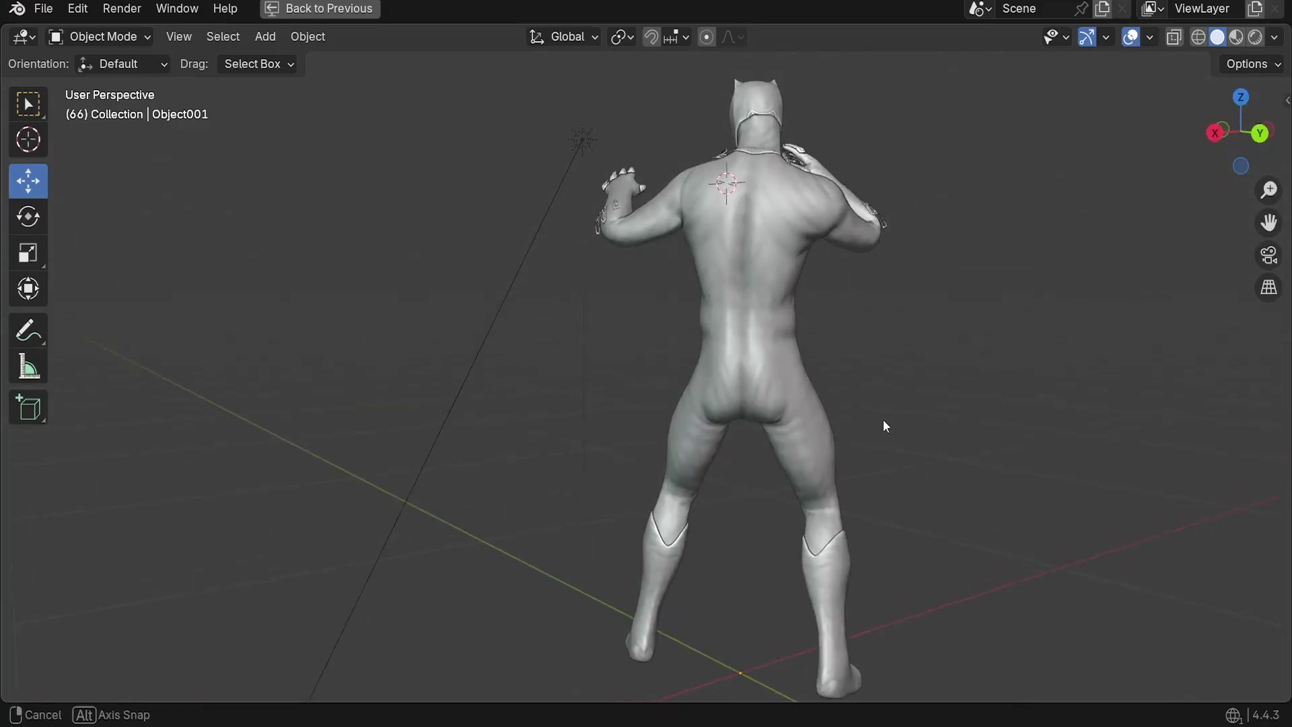
# - Preview the Character_Movement blend space at points between the idle, walking and running samples
pyautogui.press('z')
pyautogui.click(576, 236)
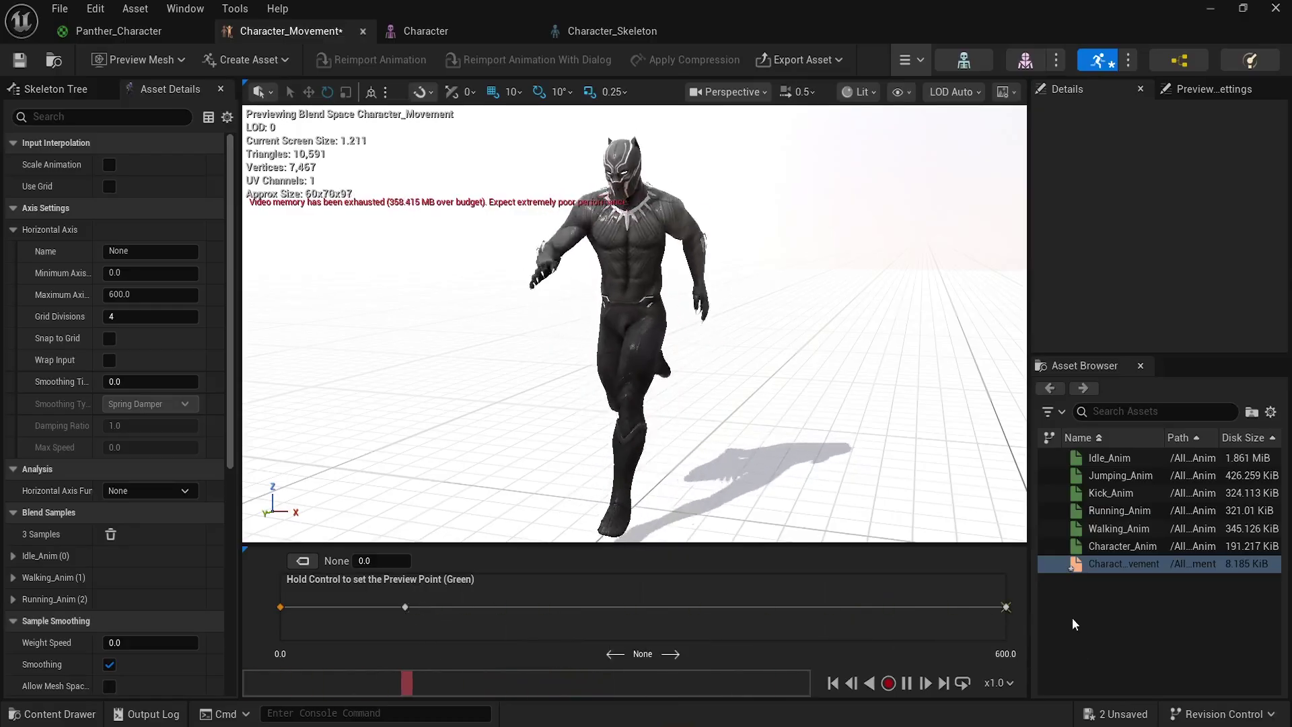
pyautogui.press('ctrl')
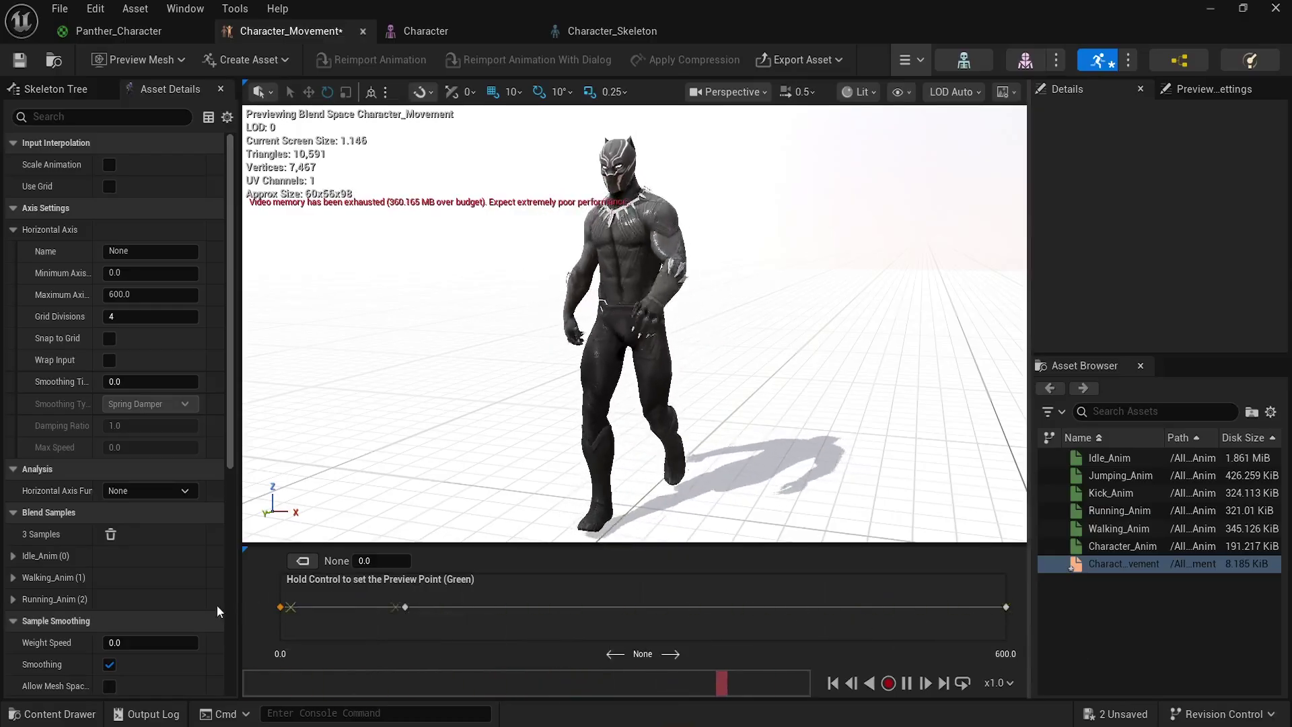
pyautogui.press('ctrl')
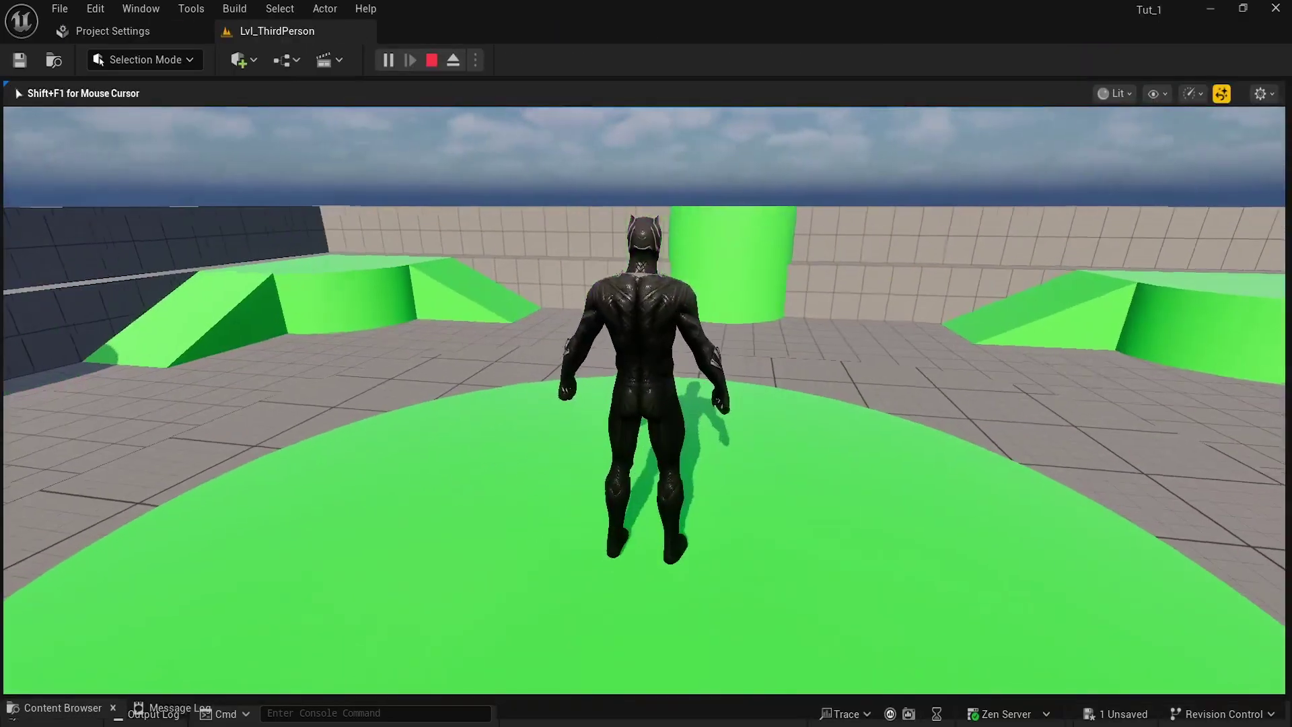
# - Test the panther character's movement by running it forward through the Lvl_ThirdPerson level
pyautogui.press('w')
pyautogui.press('w')
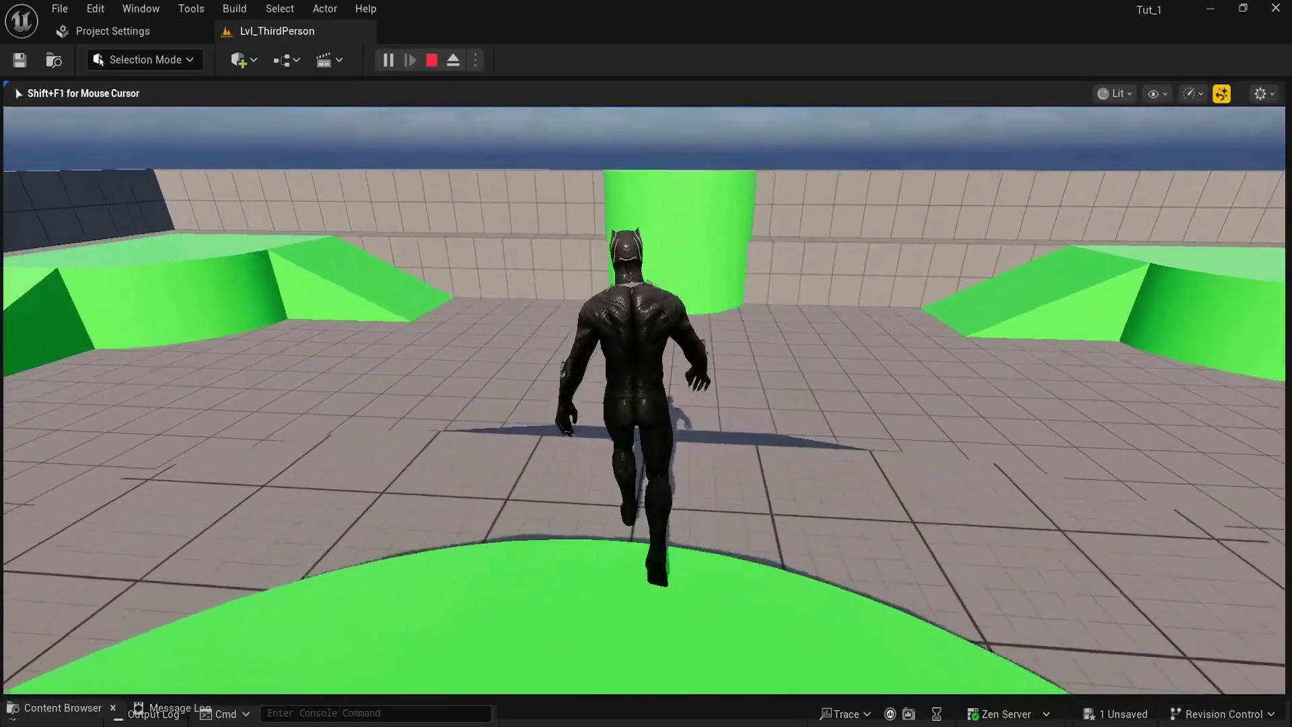
pyautogui.press('w')
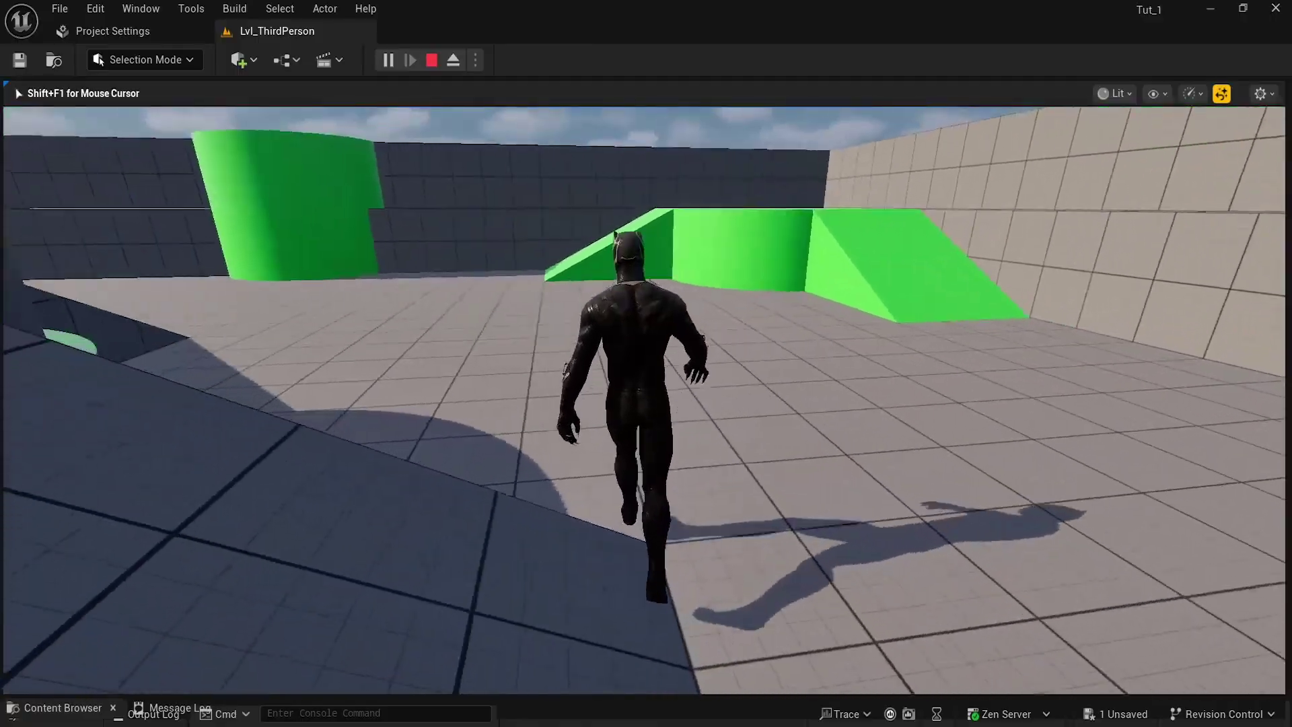
pyautogui.press('w')
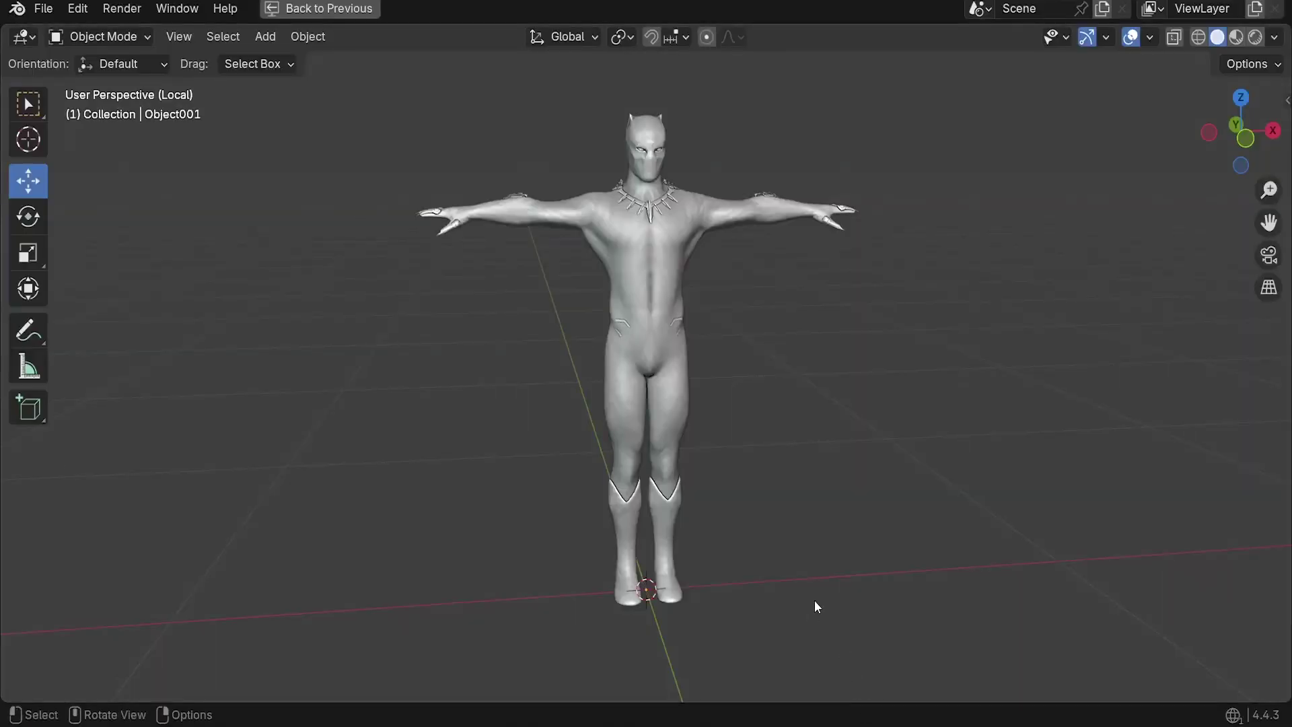
# - Examine the T-posed panther model in Blender from several angles and play back its animated copies outside local view
pyautogui.moveTo(754, 459); pyautogui.dragTo(624, 411, button='middle')
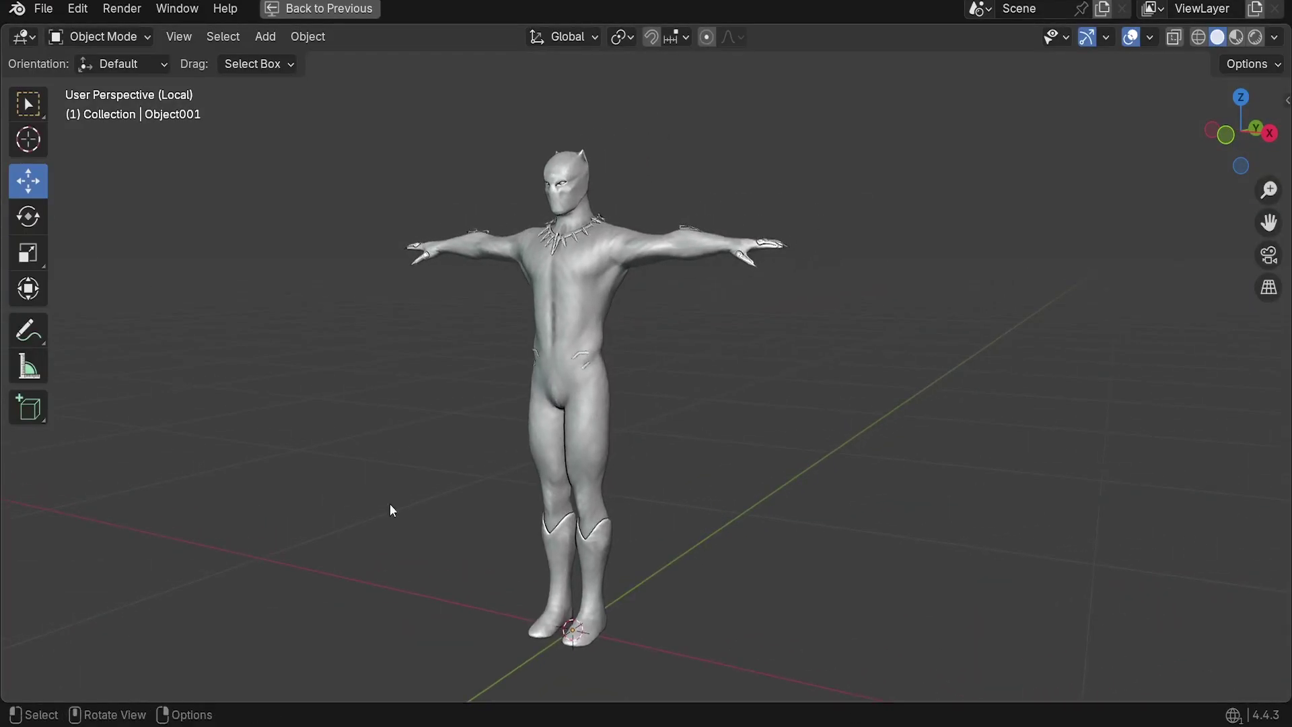
pyautogui.moveTo(592, 304); pyautogui.dragTo(431, 253, button='middle')
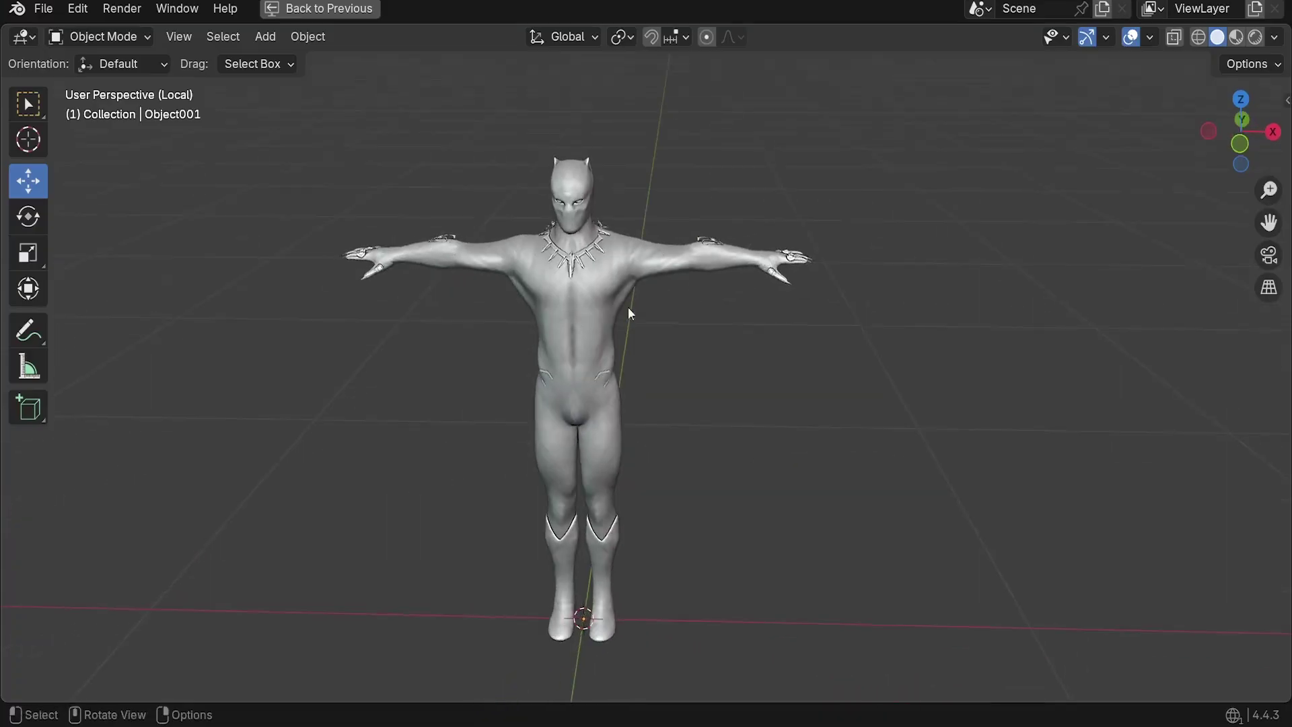
pyautogui.moveTo(628, 314); pyautogui.dragTo(604, 304, button='middle')
pyautogui.press('KP_Divide')
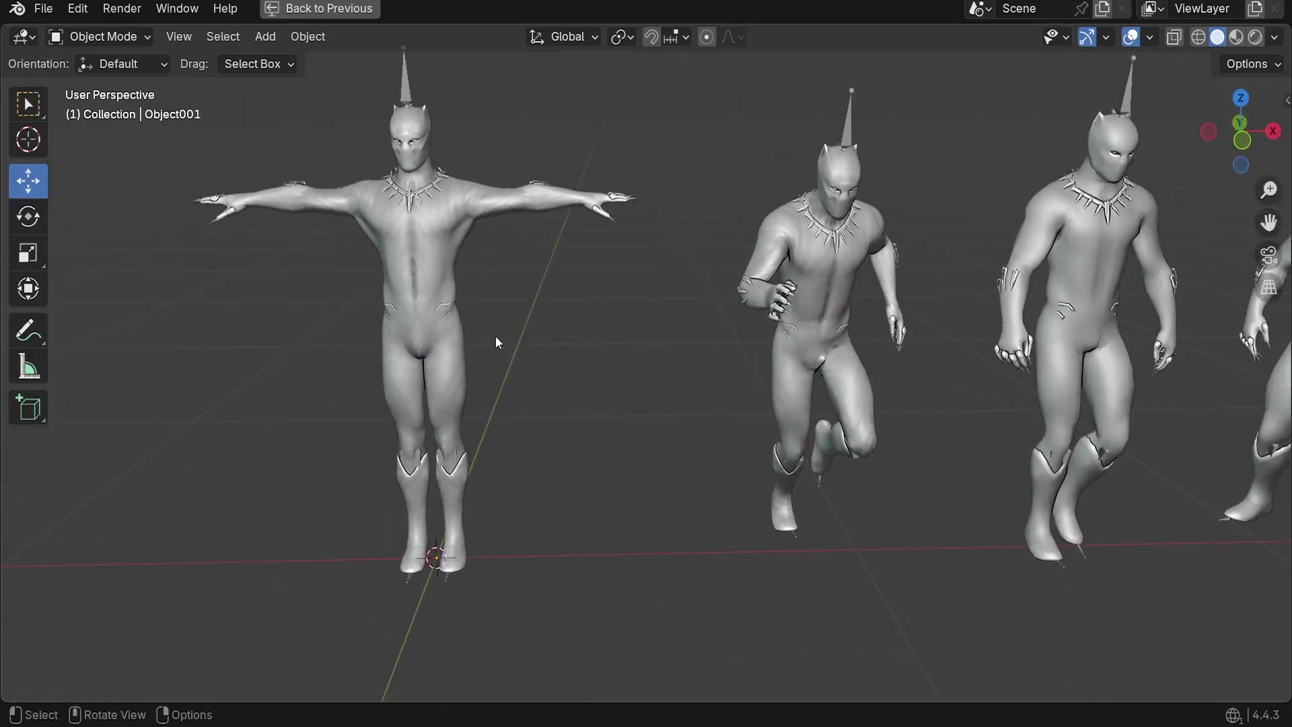
pyautogui.keyDown('shift'); pyautogui.moveTo(1025, 387); pyautogui.dragTo(668, 427, button='middle'); pyautogui.keyUp('shift')
pyautogui.press('space')
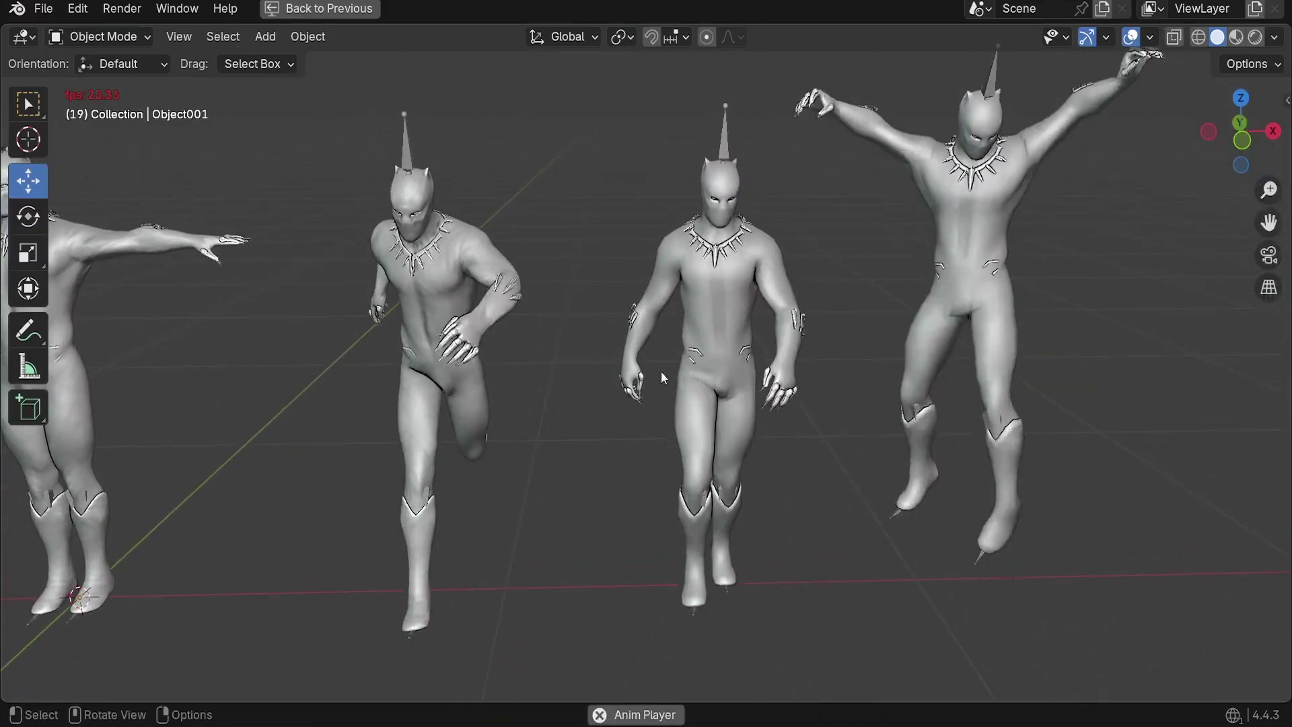
pyautogui.press('space')
pyautogui.moveTo(640, 333); pyautogui.dragTo(815, 326, button='middle')
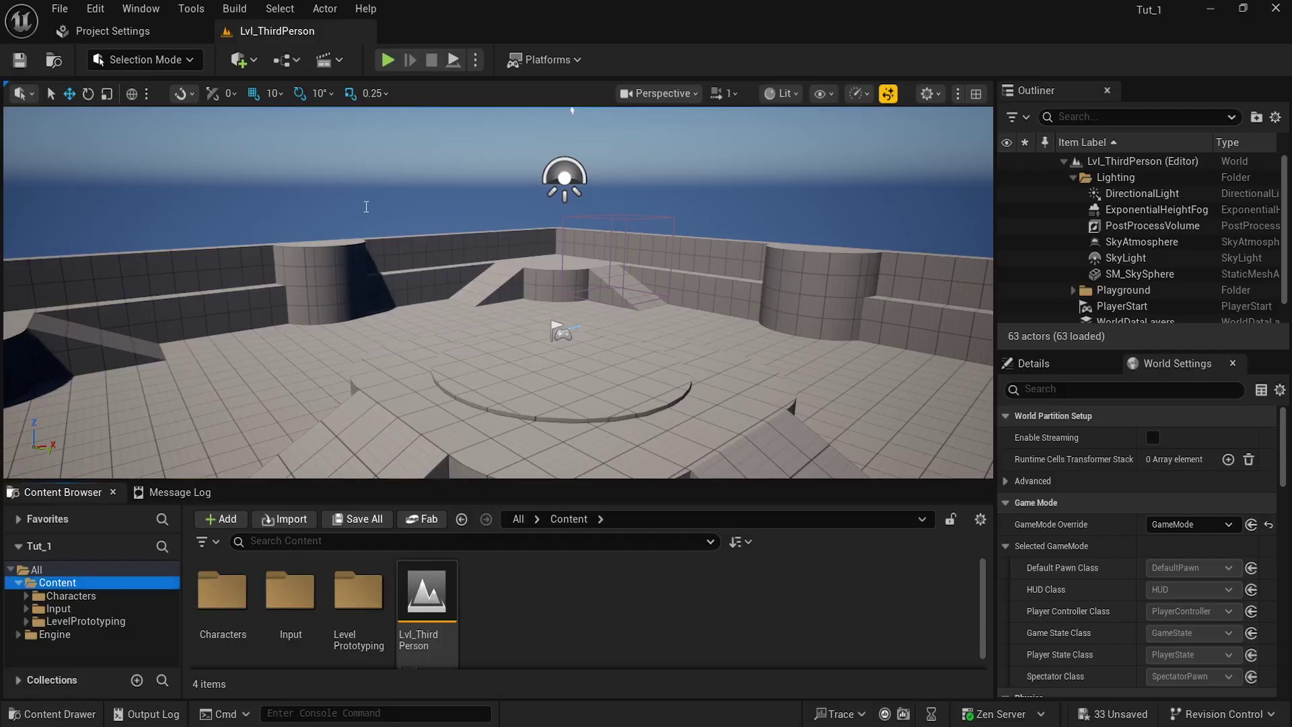
pyautogui.moveTo(344, 219)
pyautogui.mouseDown(button='right')
pyautogui.moveTo(464, 230)
pyautogui.moveTo(335, 237)
pyautogui.moveTo(348, 226)
pyautogui.mouseUp(button='right')
pyautogui.press('a')
pyautogui.press('w')
pyautogui.press('a')
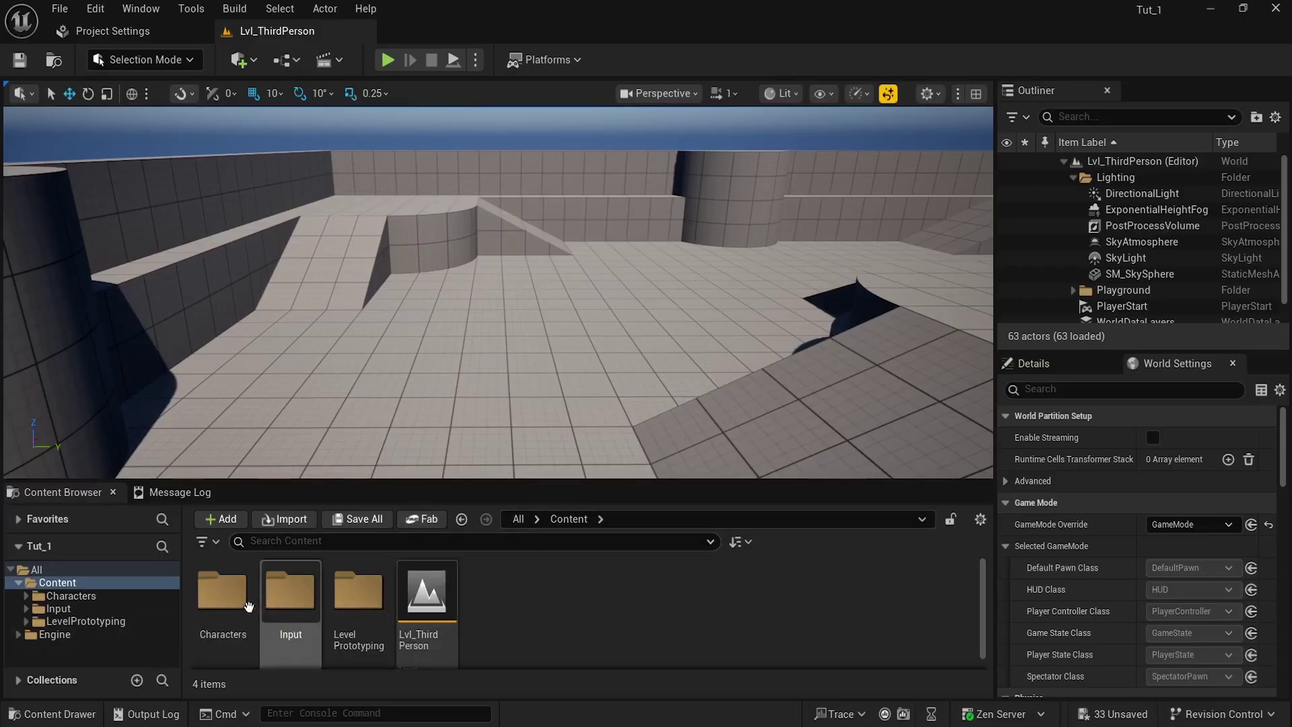
# - Create a folder named Panther_Character inside the Characters content folder and open it
pyautogui.click(219, 617)
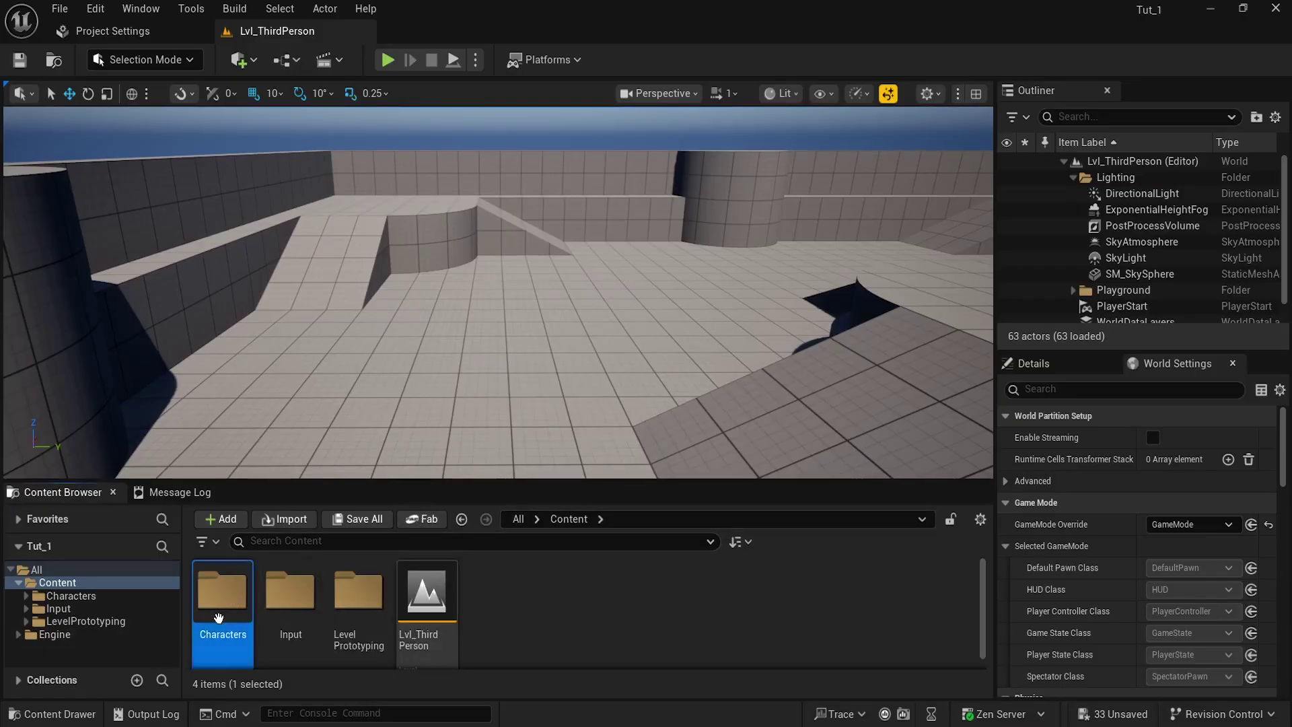
pyautogui.doubleClick(218, 618)
pyautogui.rightClick(382, 628)
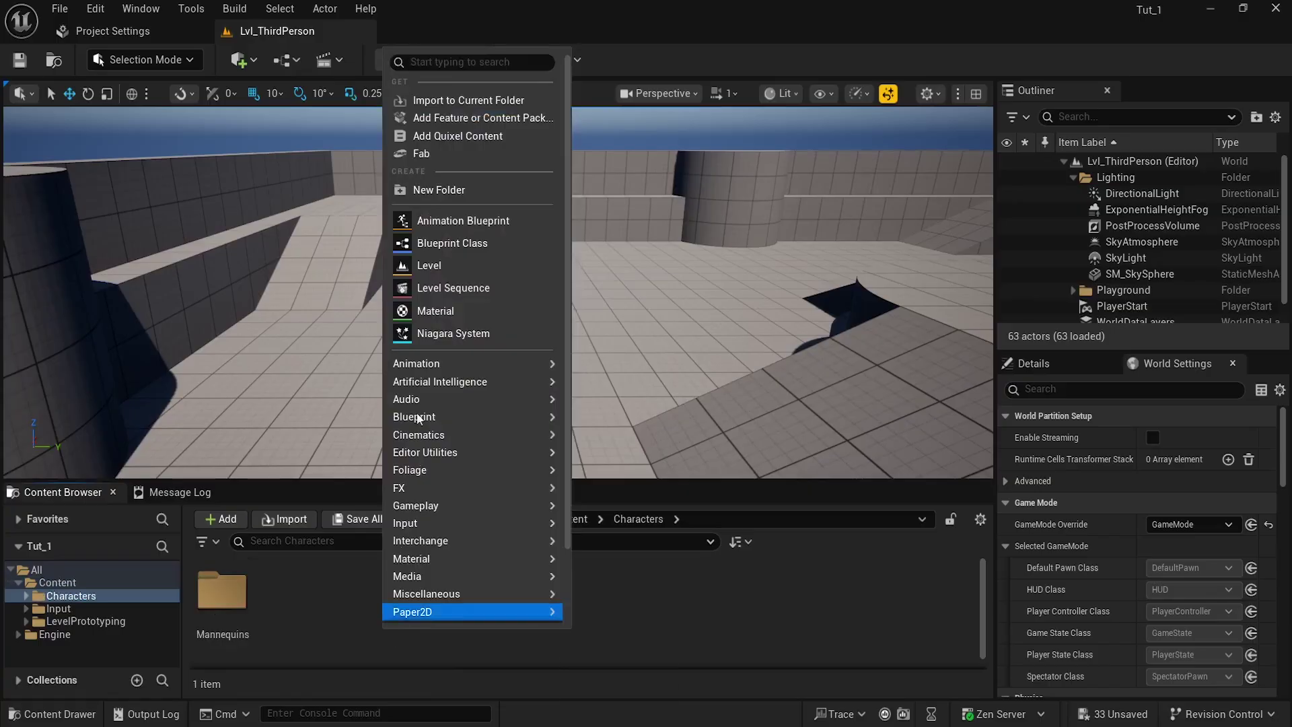
pyautogui.click(444, 191)
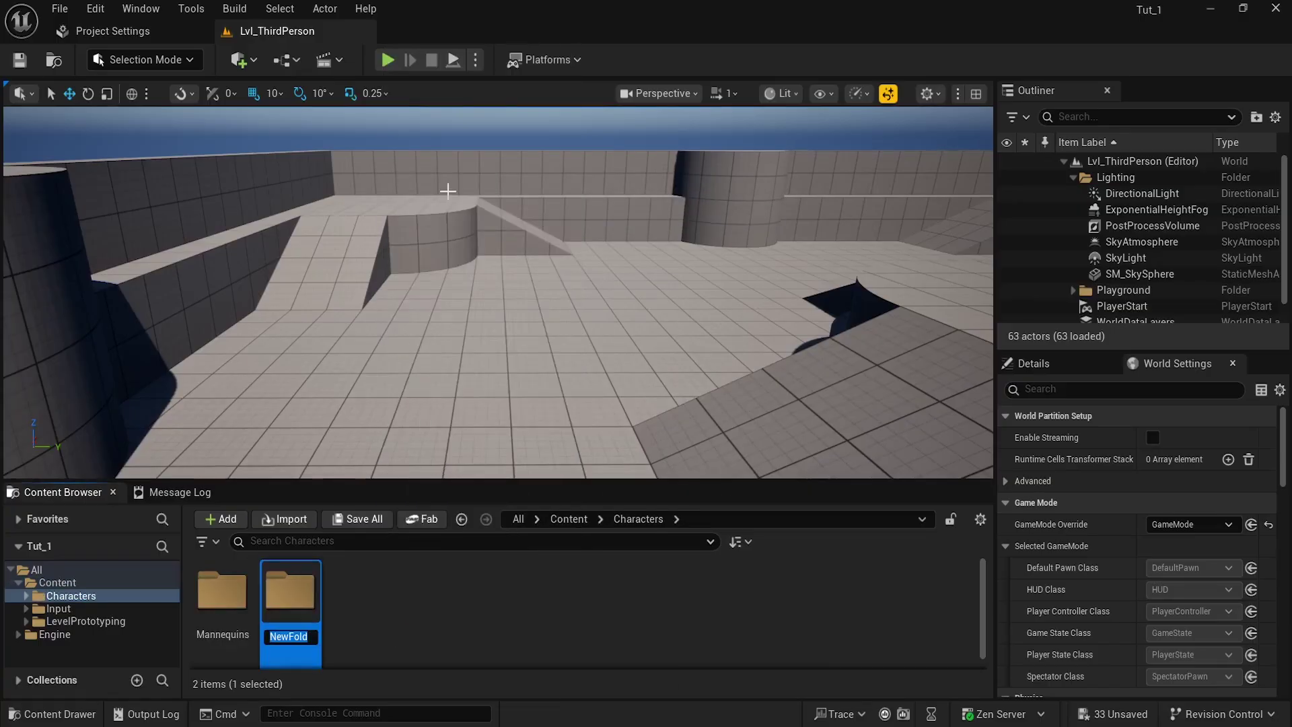
pyautogui.write('Panther_Character')
pyautogui.press('Return')
pyautogui.doubleClick(290, 592)
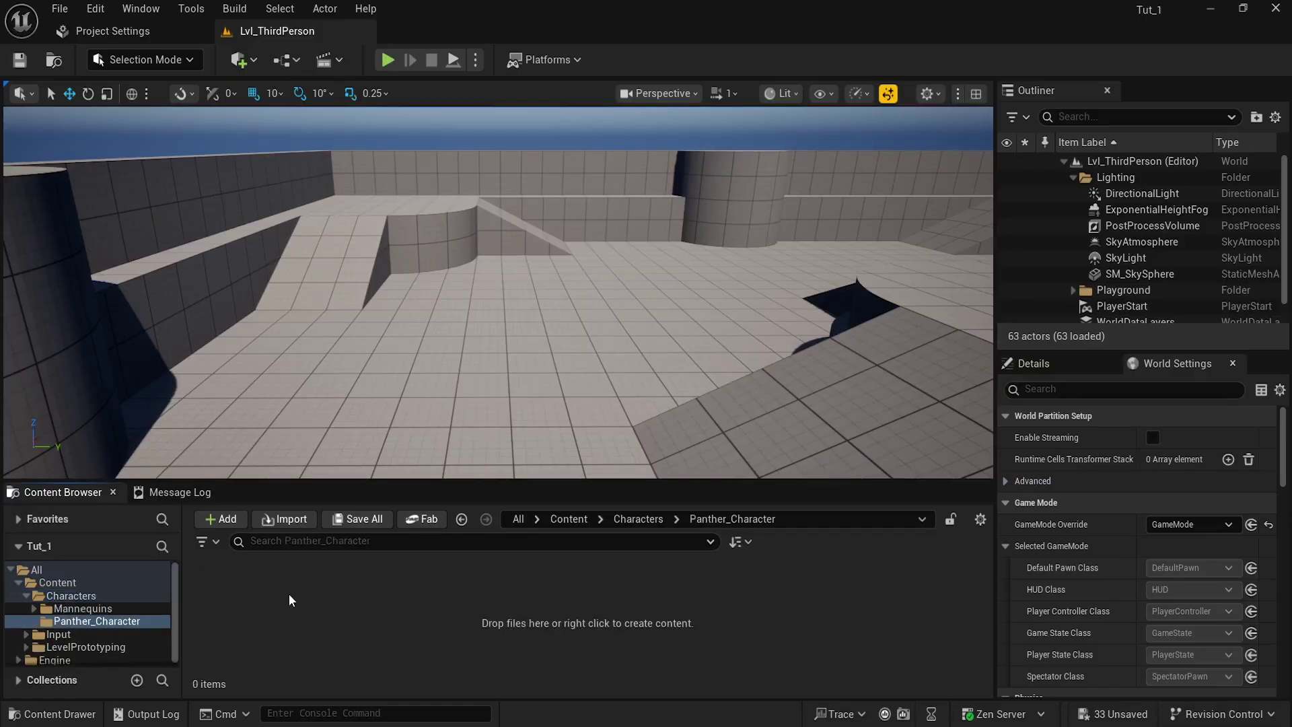
# - Bring the Character file from the Black Panther Character folder on disk into Panther_Character to start its import
pyautogui.hotkey('alt', 'Tab')
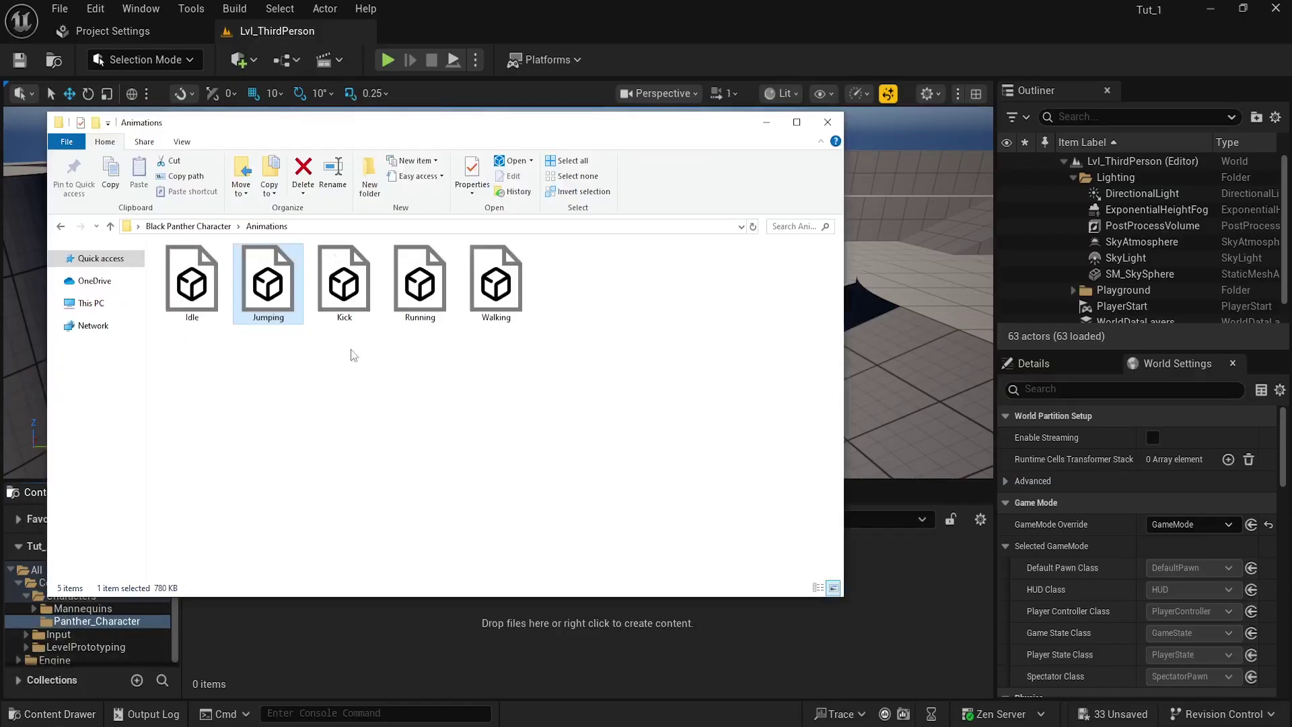
pyautogui.click(197, 227)
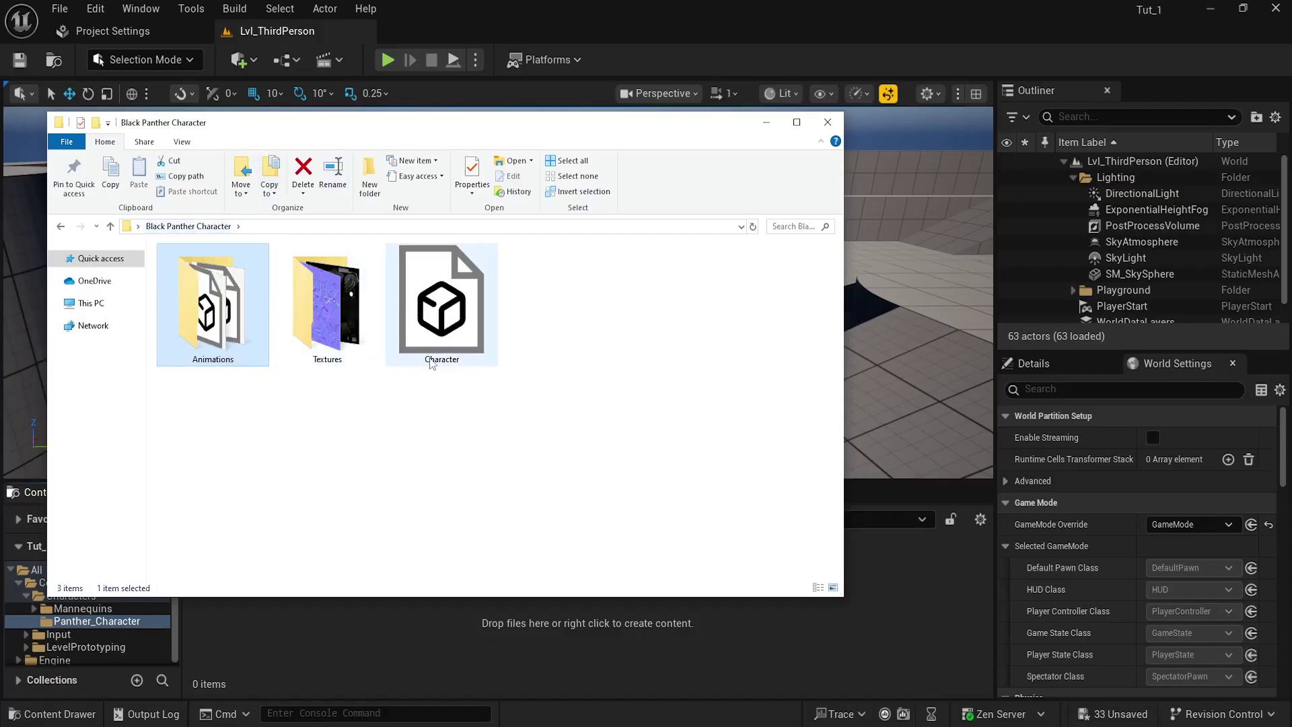
pyautogui.click(461, 294)
pyautogui.moveTo(461, 130); pyautogui.dragTo(717, 123)
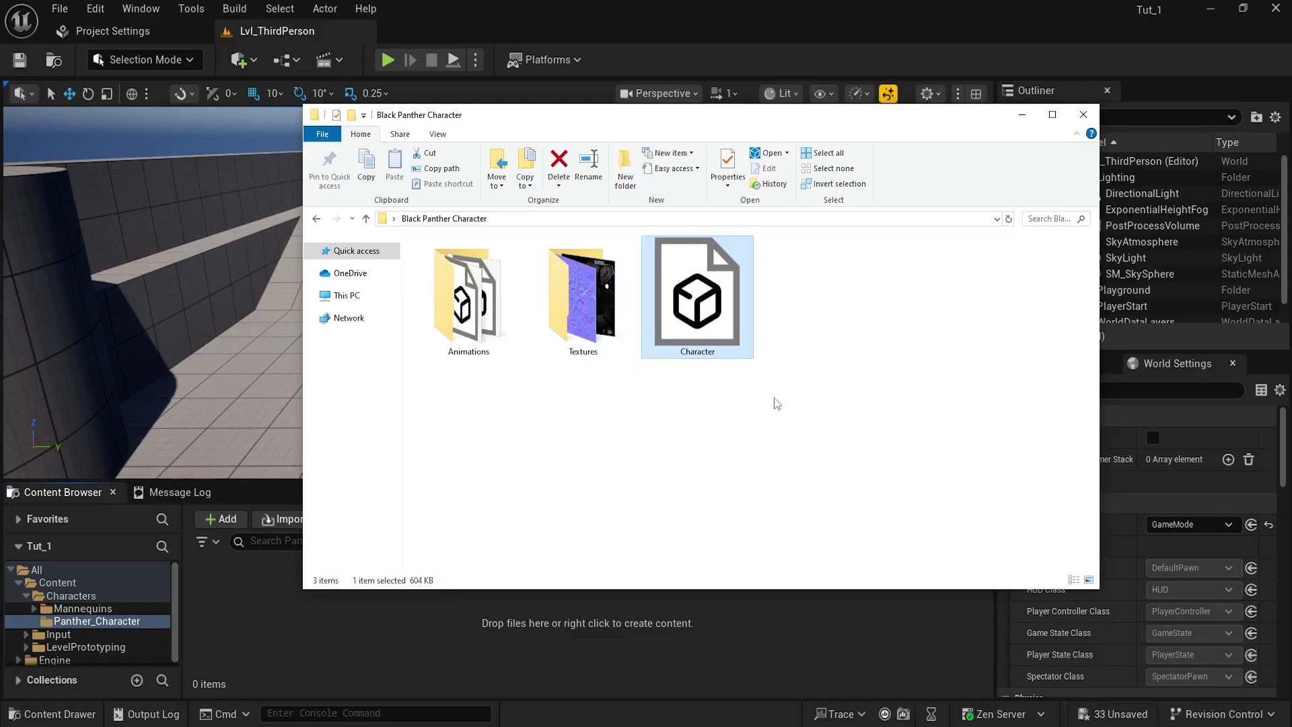
pyautogui.moveTo(773, 402); pyautogui.dragTo(412, 242)
pyautogui.click(545, 442)
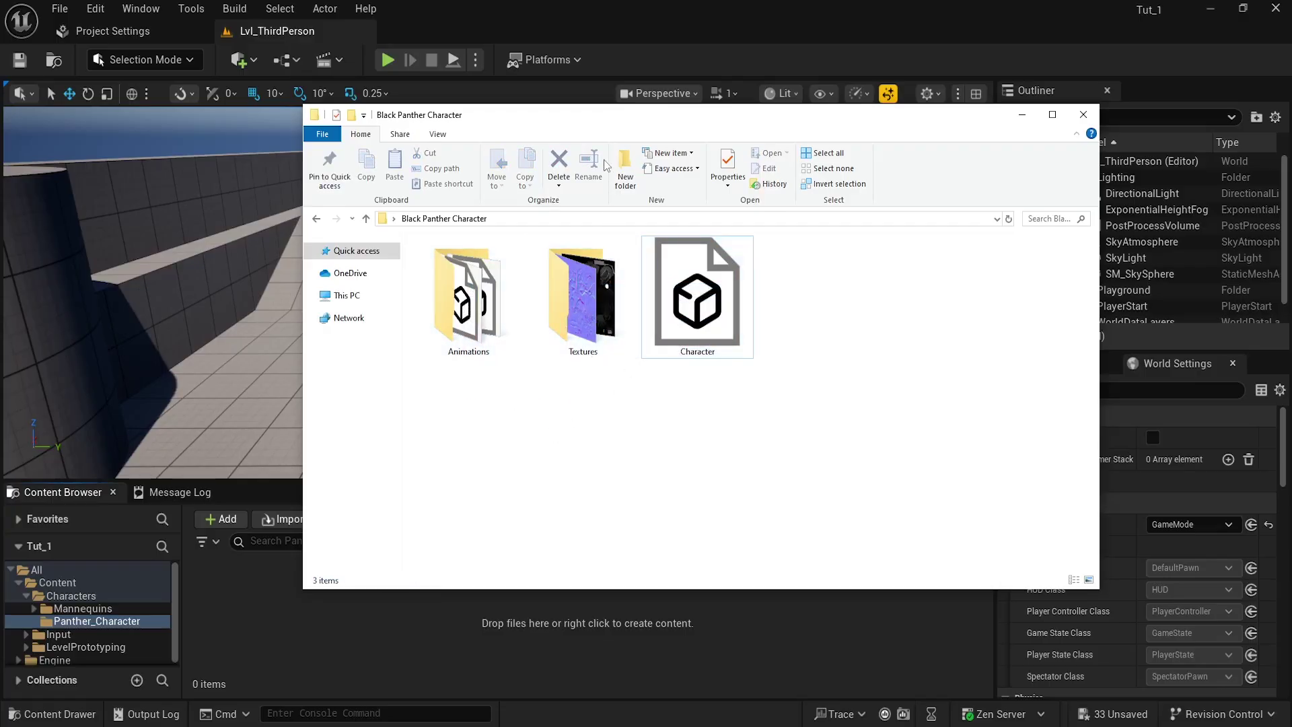
pyautogui.moveTo(602, 121); pyautogui.dragTo(733, 135)
pyautogui.moveTo(828, 309); pyautogui.dragTo(301, 576)
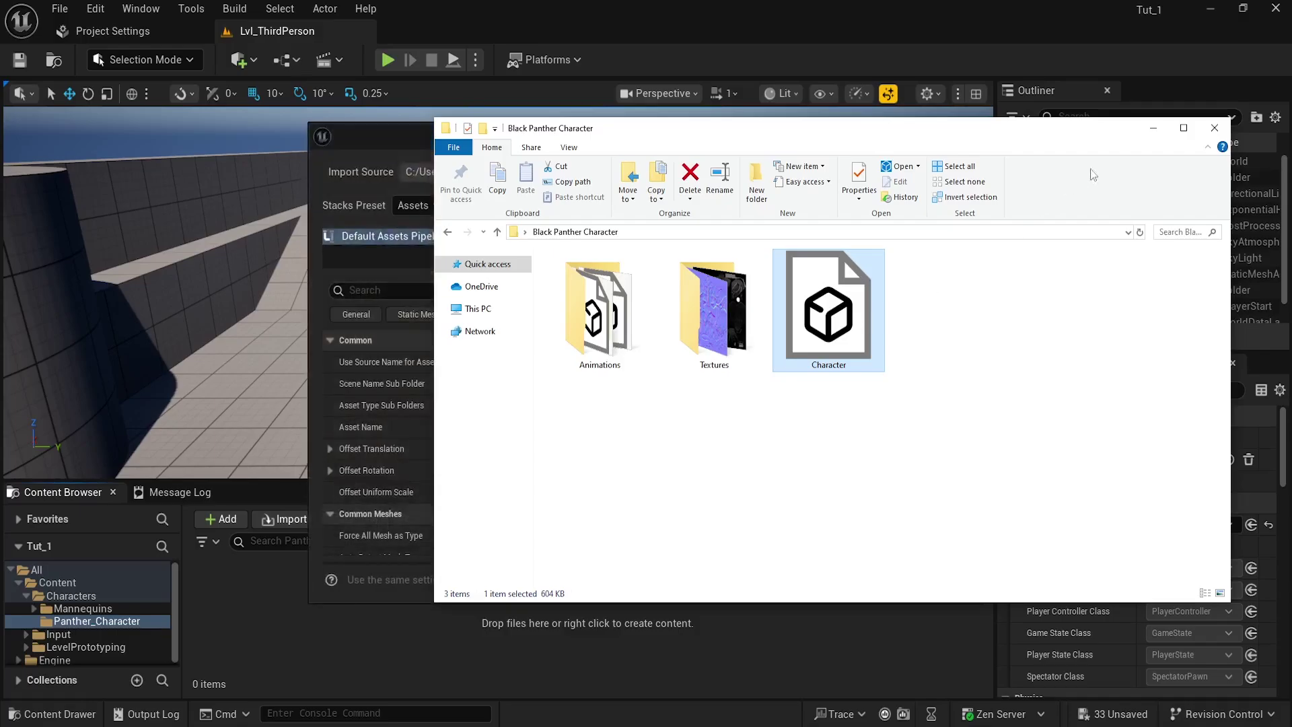
pyautogui.click(1163, 130)
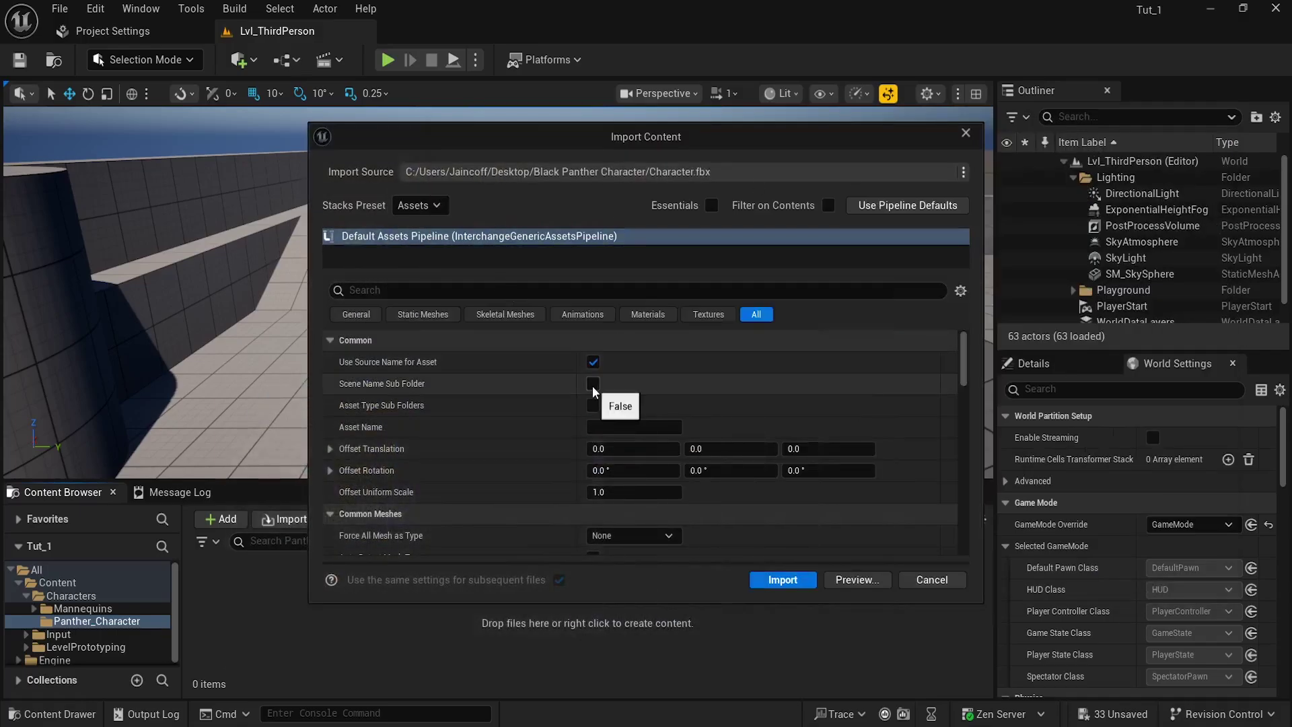
# - Force all meshes to import as Skeletal Mesh, review the material and texture options, and import Character.fbx
pyautogui.click(430, 318)
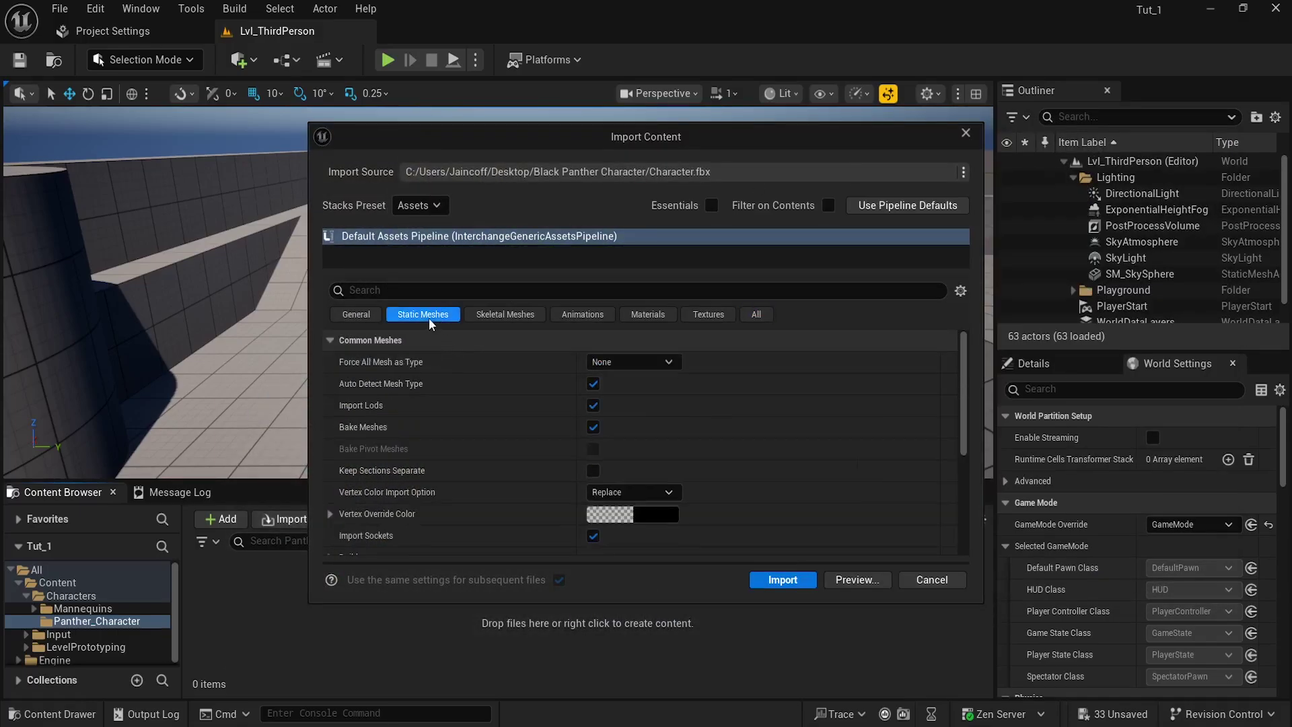
pyautogui.click(655, 361)
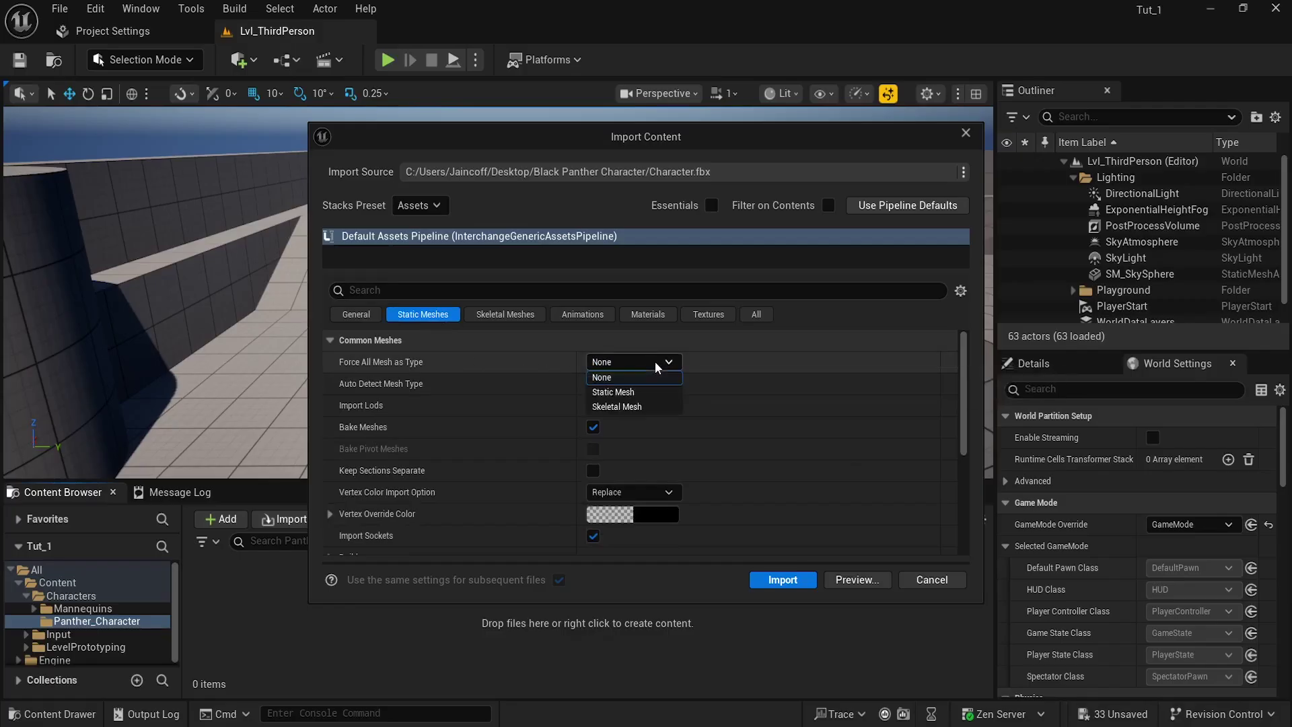
pyautogui.click(613, 406)
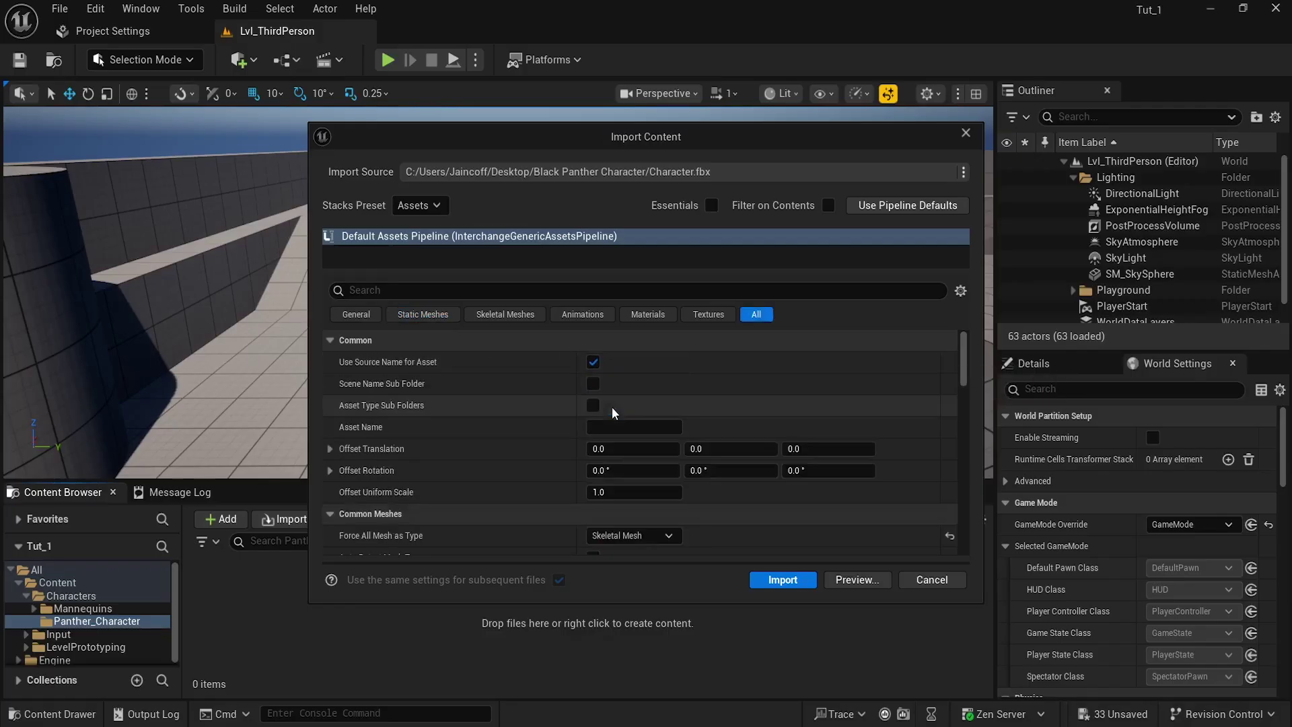
pyautogui.click(697, 322)
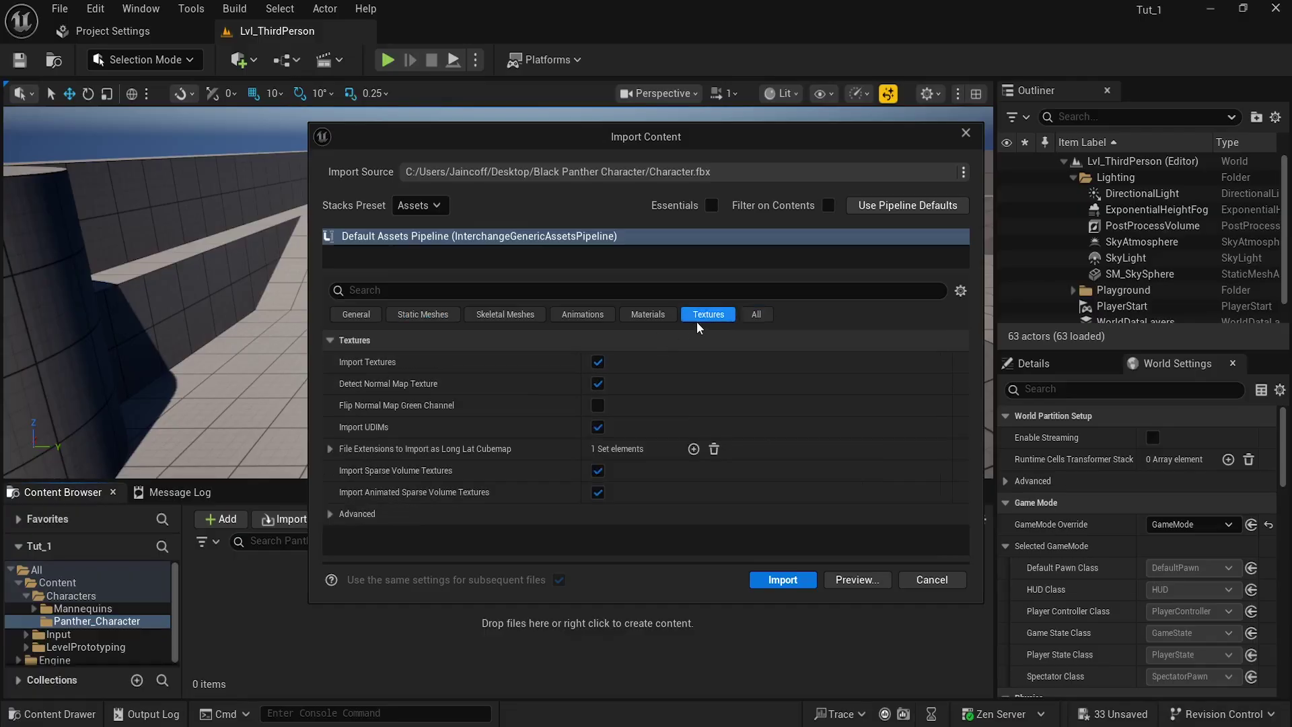
pyautogui.click(651, 317)
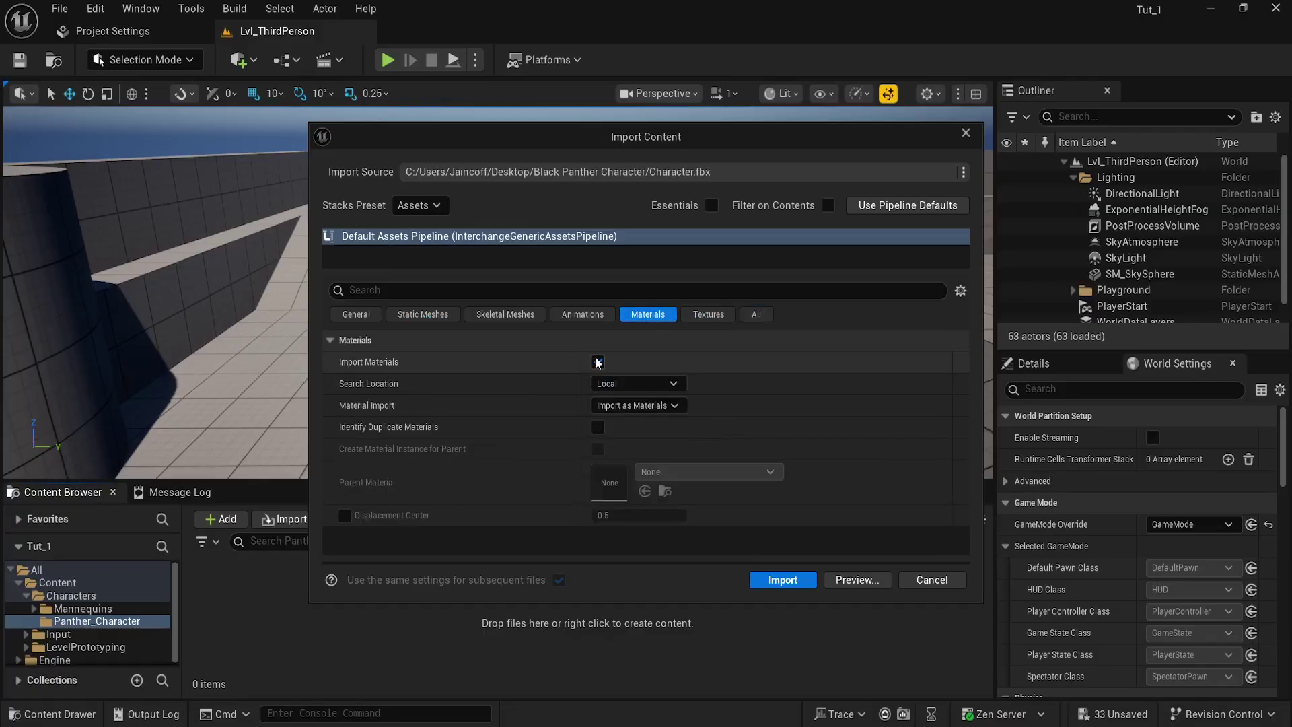
pyautogui.click(701, 318)
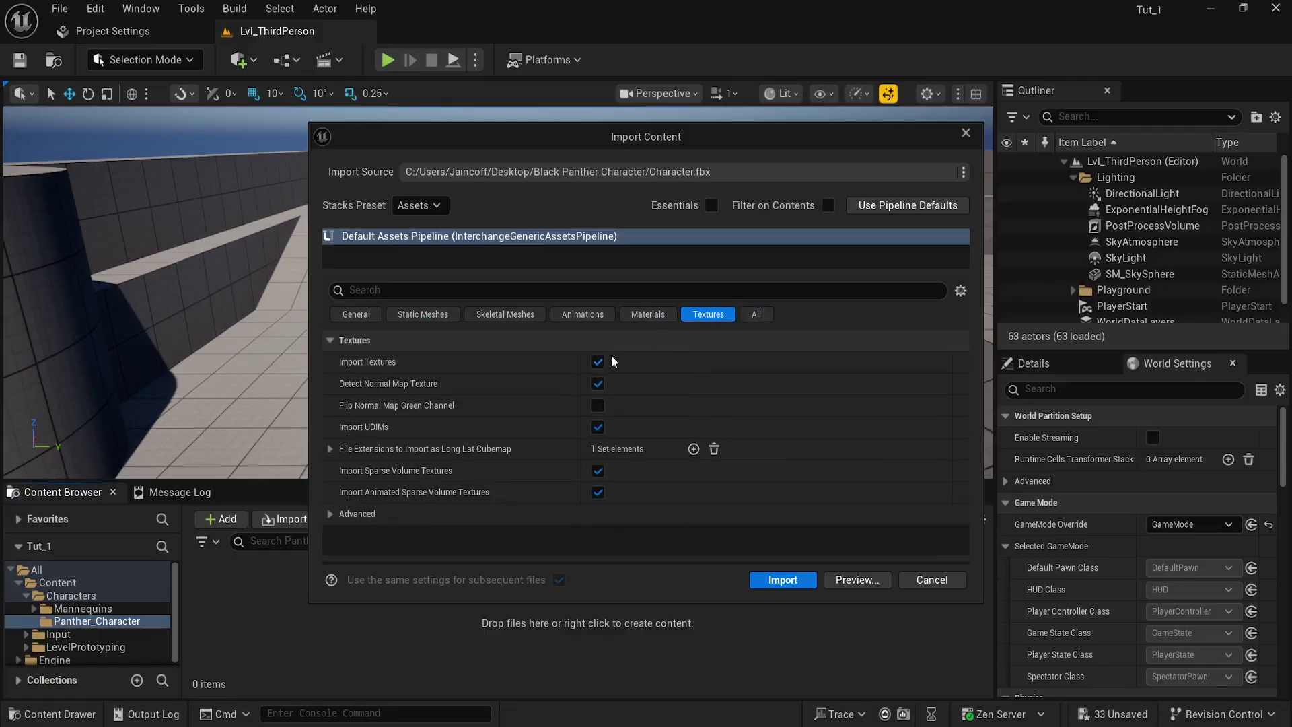
pyautogui.click(782, 582)
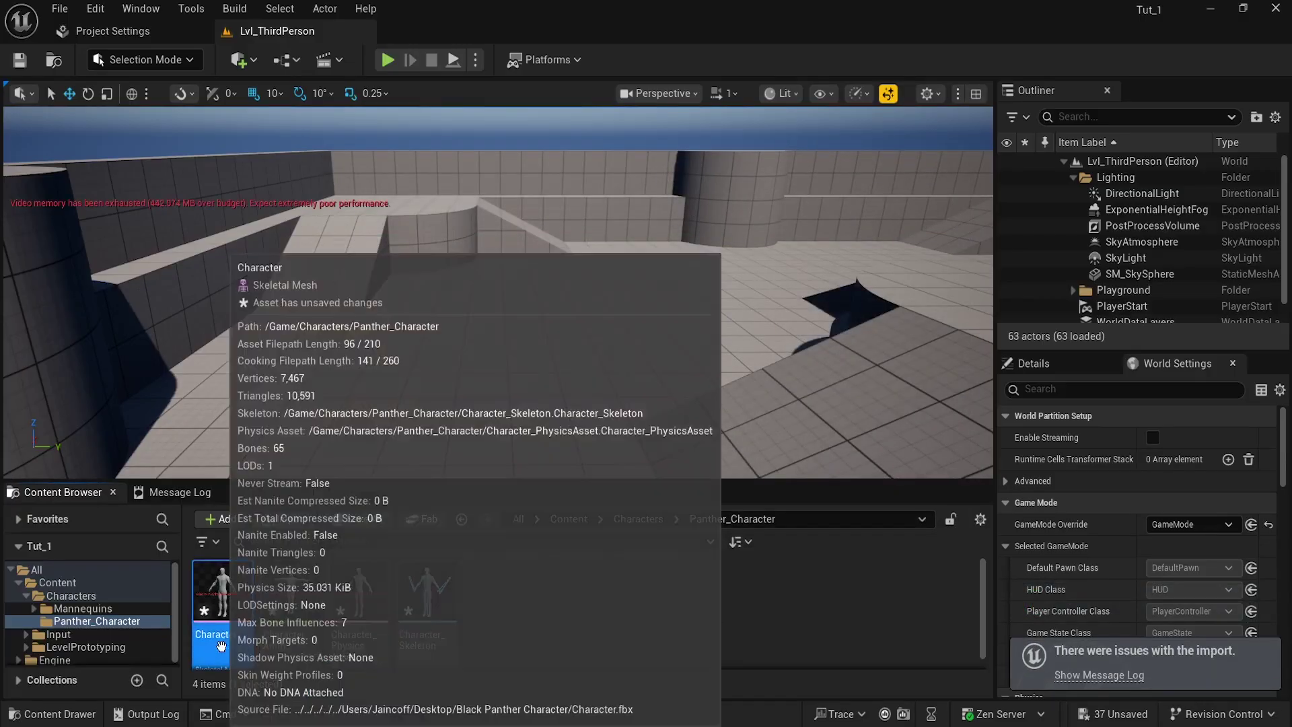
# - Place the Character skeletal mesh on the floor of the level and focus on it
pyautogui.moveTo(222, 592); pyautogui.dragTo(480, 352)
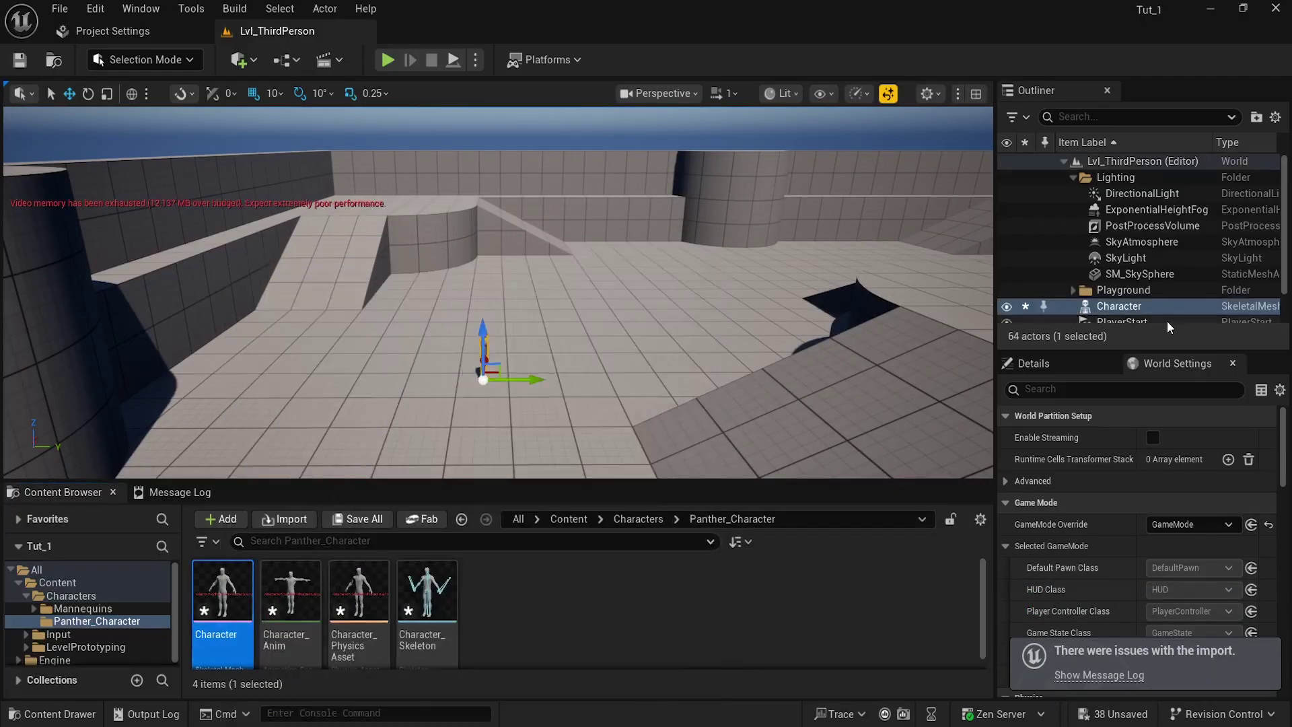
pyautogui.doubleClick(1128, 305)
pyautogui.keyDown('alt'); pyautogui.moveTo(646, 290); pyautogui.dragTo(472, 291); pyautogui.keyUp('alt')
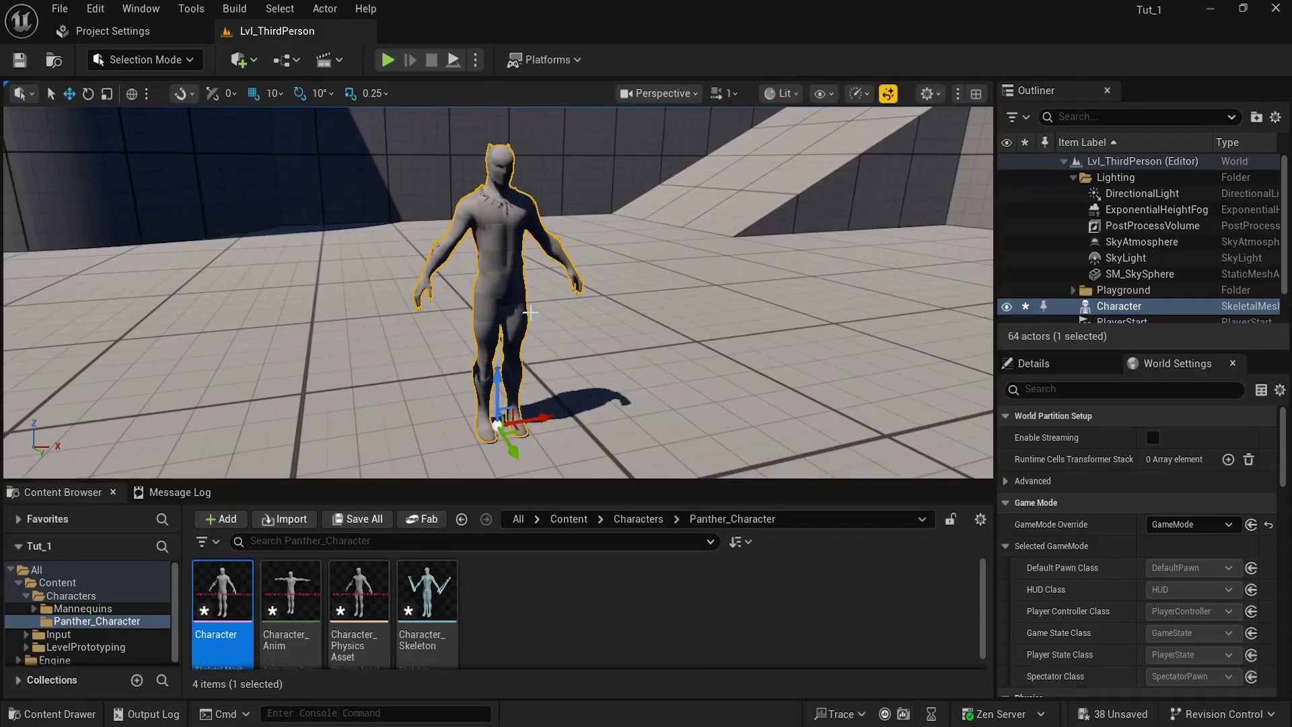
# - Import the Textures folder from the Black Panther Character folder on disk into Panther_Character
pyautogui.click(50, 725)
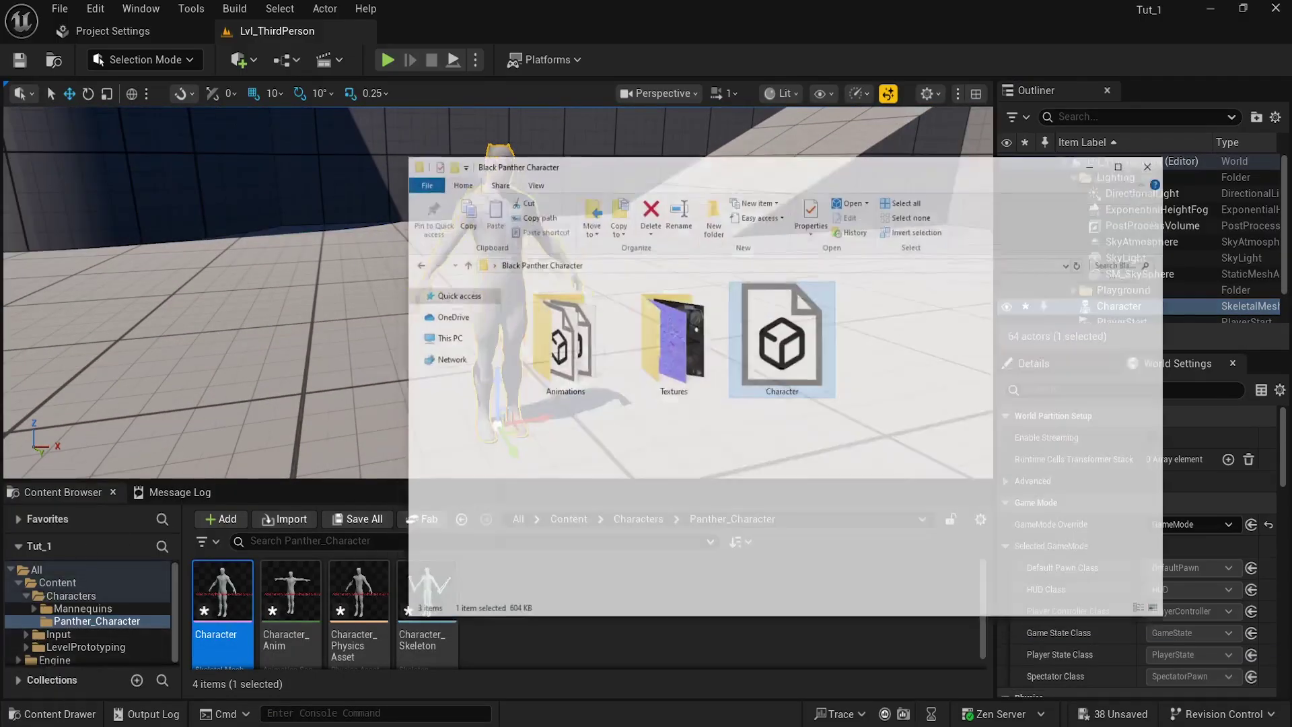
pyautogui.click(717, 328)
pyautogui.moveTo(719, 330); pyautogui.dragTo(534, 658)
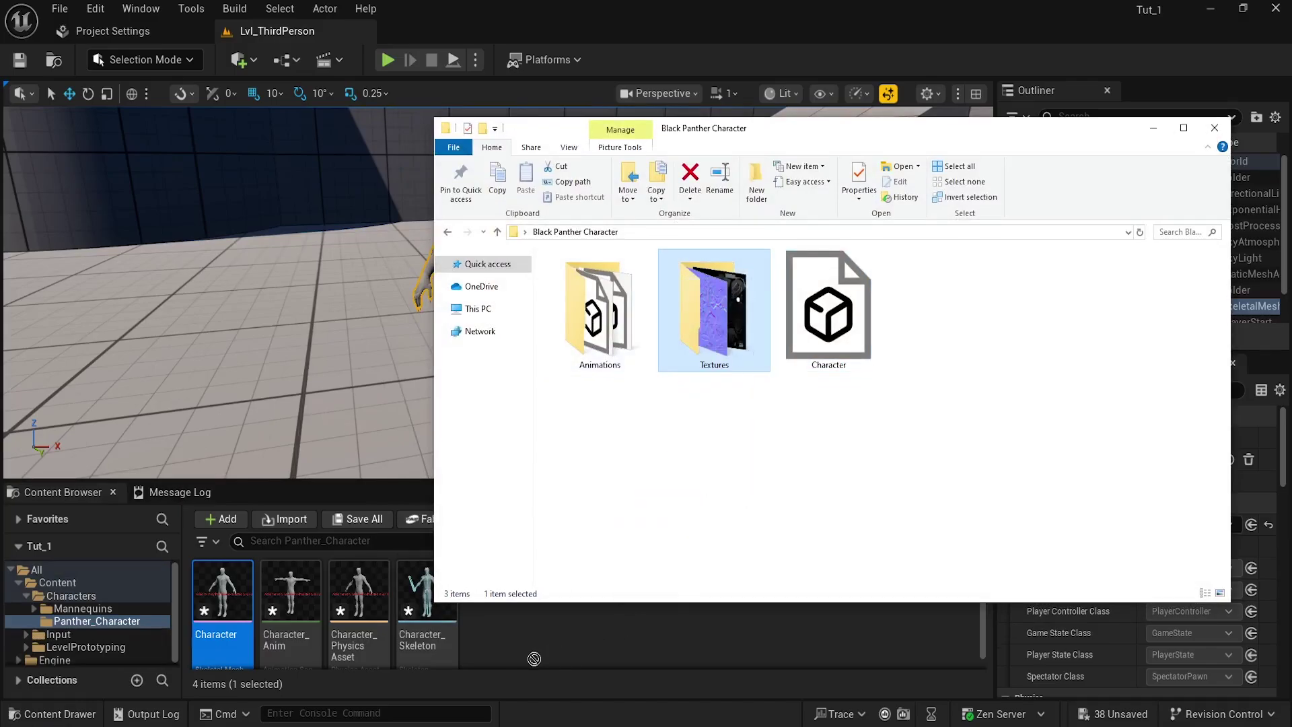
pyautogui.click(1153, 128)
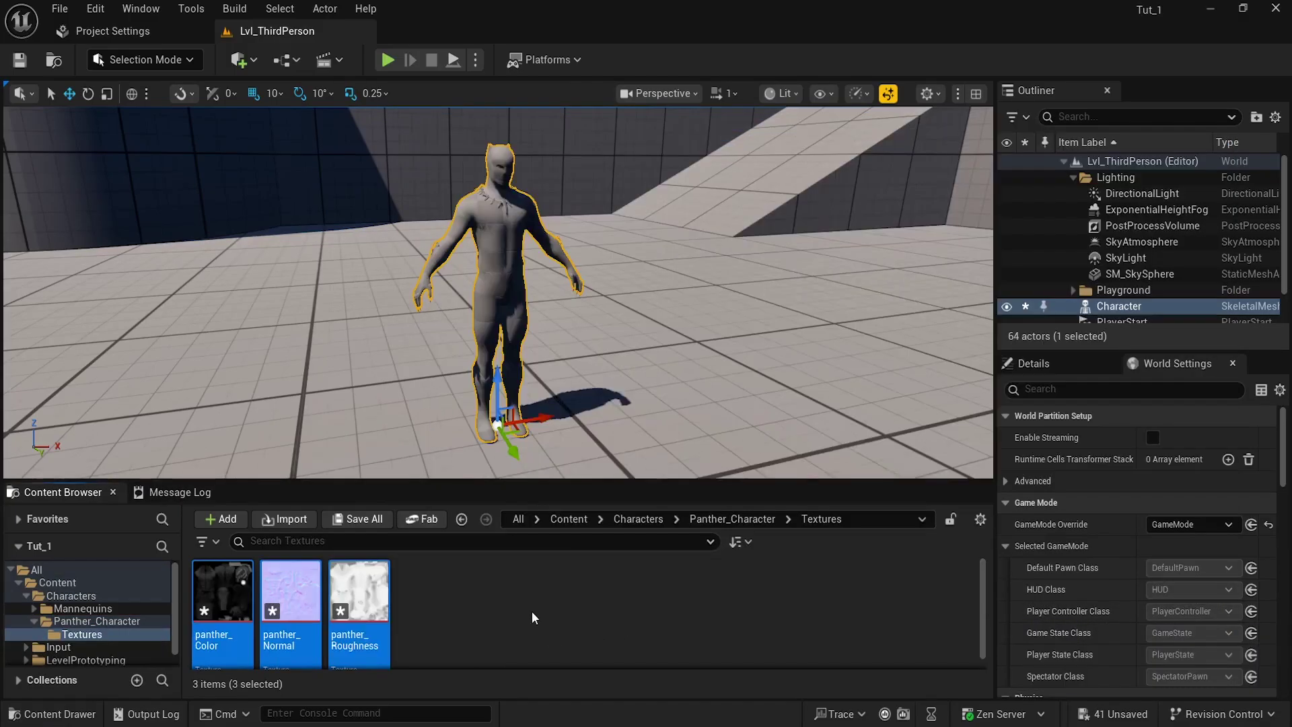
pyautogui.click(445, 618)
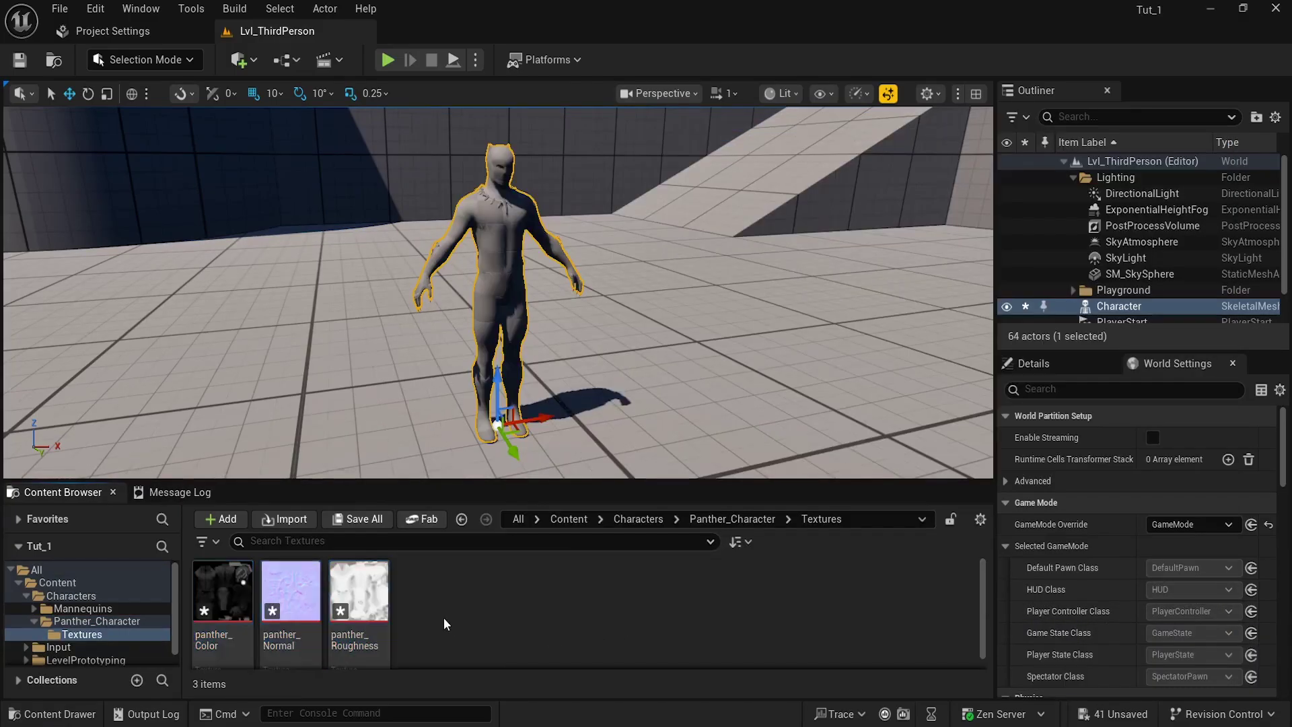
# - Create a material named Panther_Character in the Textures folder and open it for editing
pyautogui.rightClick(444, 618)
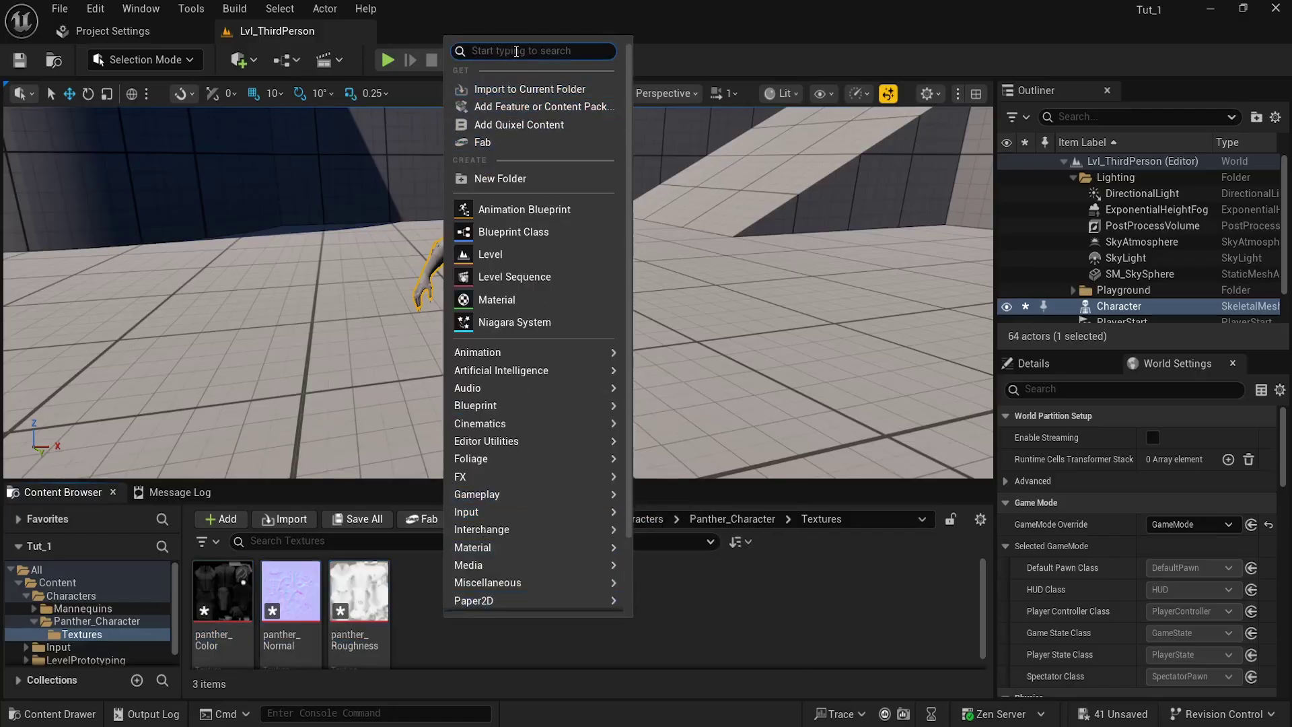
pyautogui.write('material')
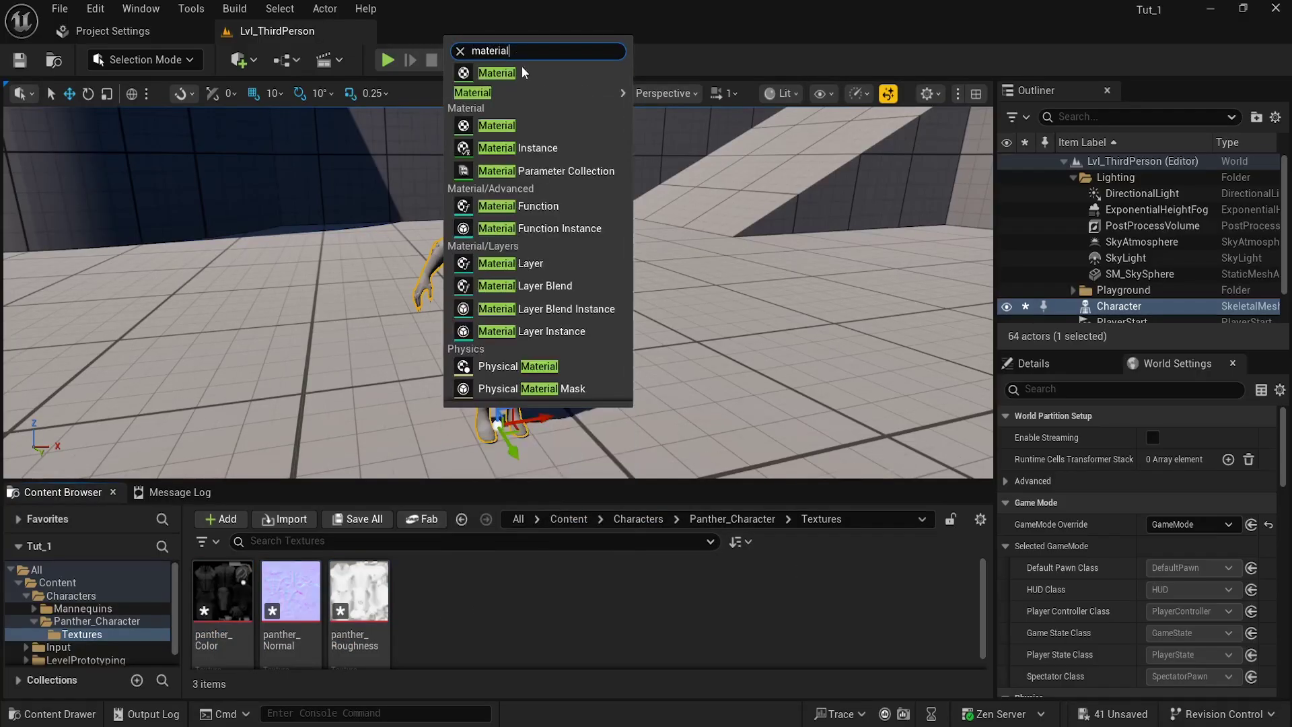
pyautogui.click(495, 74)
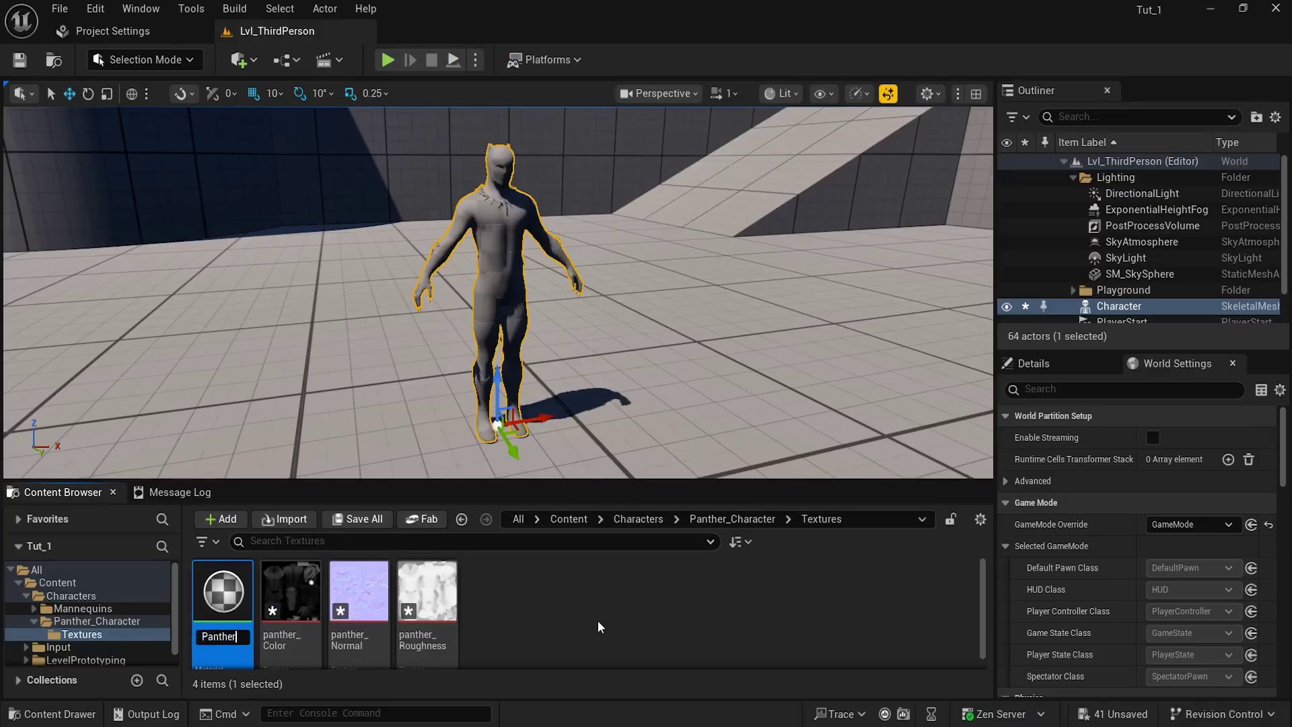
pyautogui.write('Panther_Character')
pyautogui.press('Return')
pyautogui.doubleClick(212, 611)
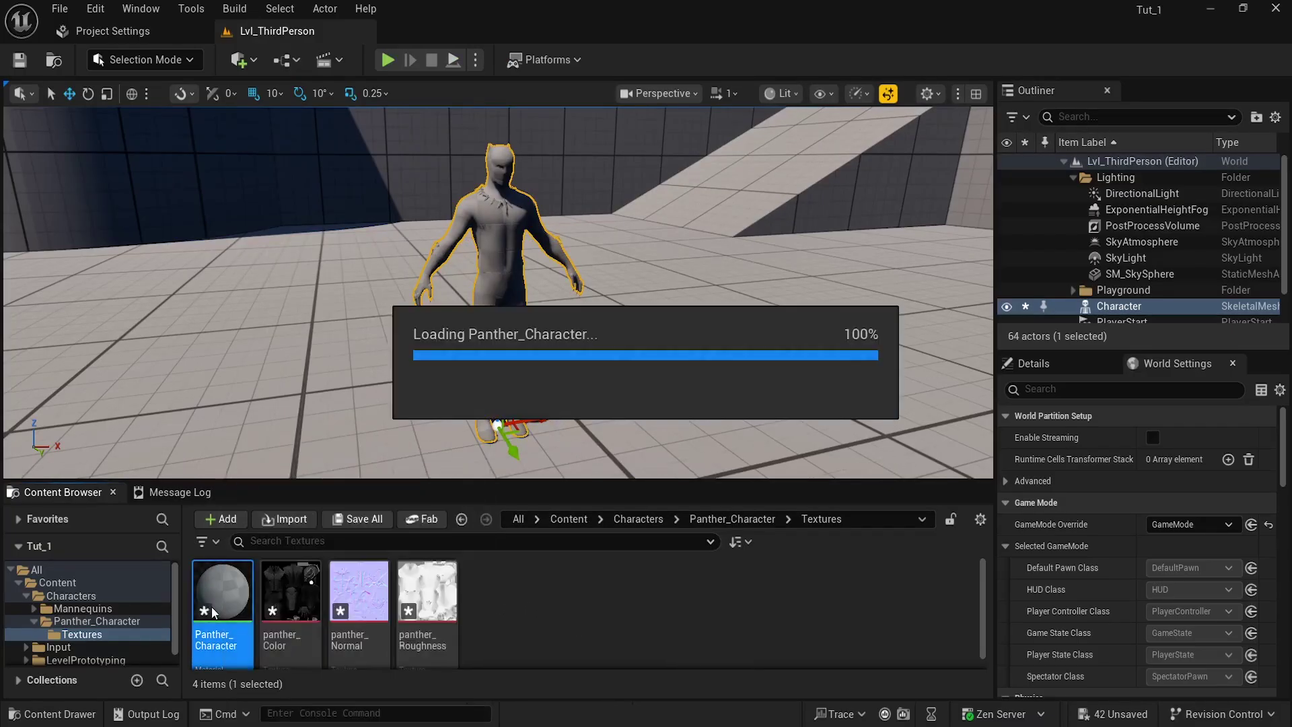
# - Add the panther_Color and panther_Normal textures to the material graph, wiring them to Base Color and Normal
pyautogui.moveTo(944, 353); pyautogui.dragTo(895, 261)
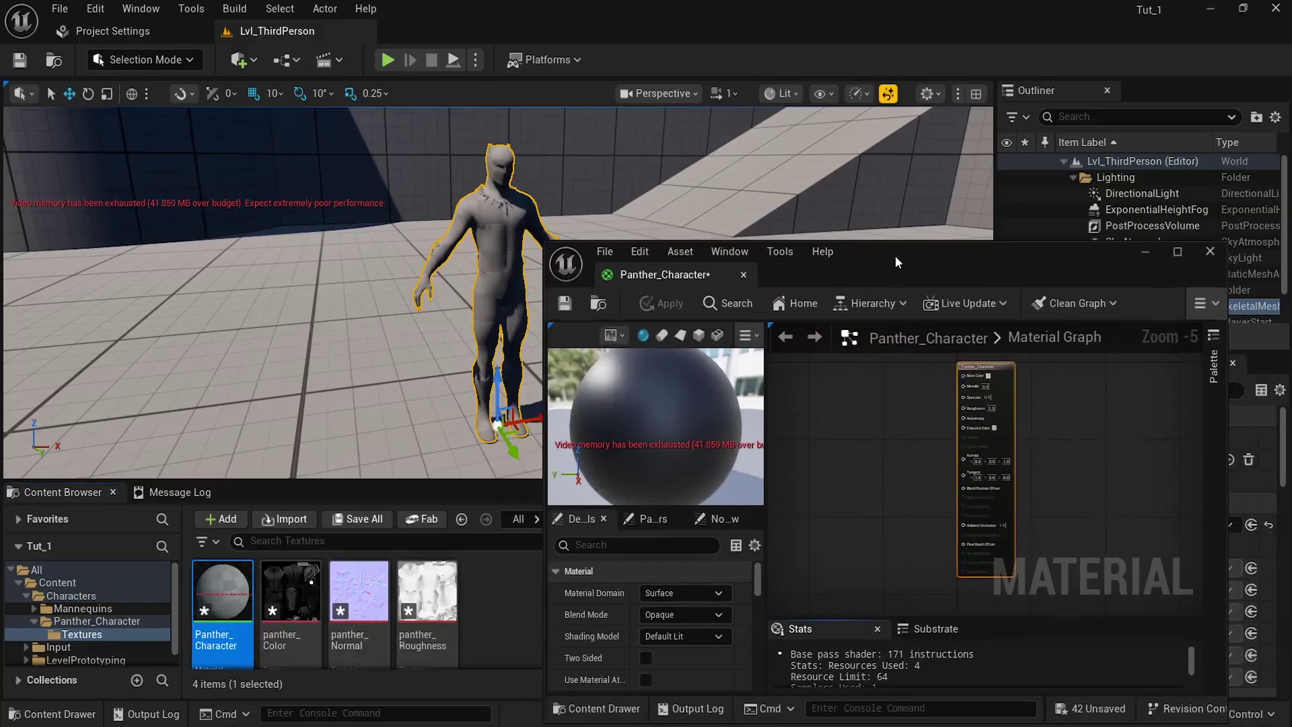
pyautogui.scroll(6, 972, 452)
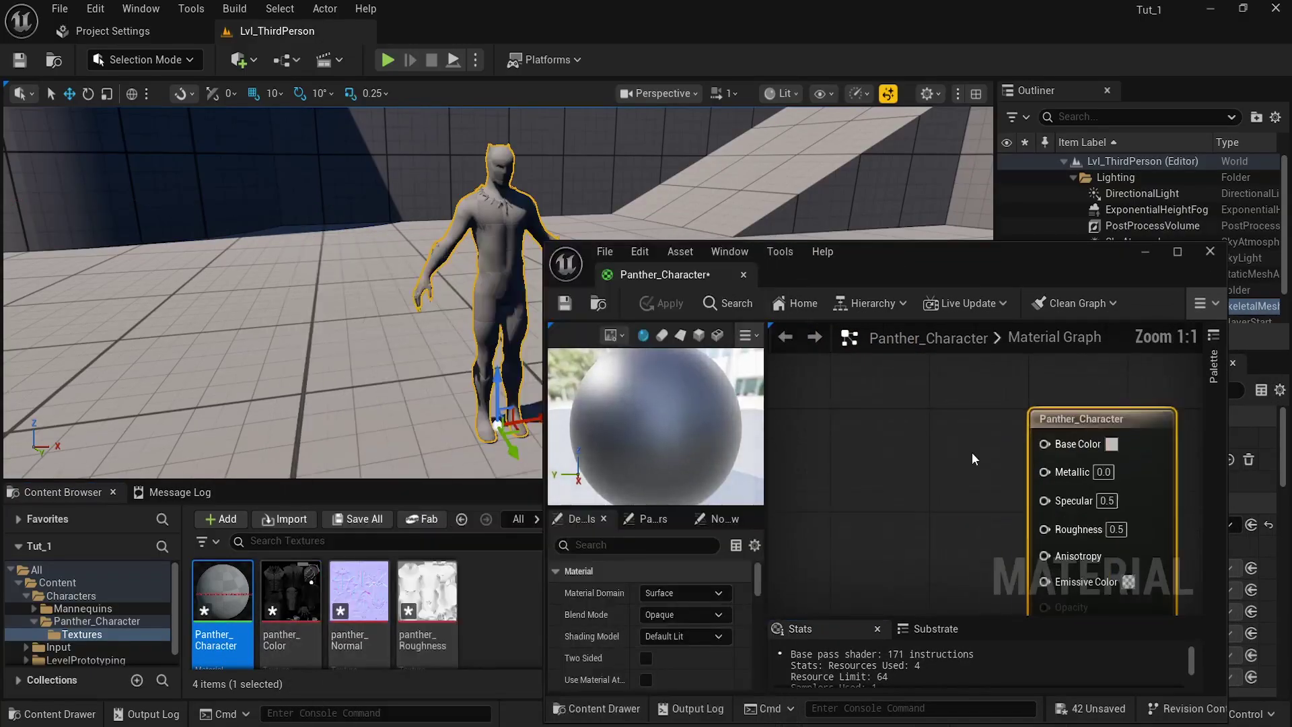
pyautogui.moveTo(290, 592); pyautogui.dragTo(1044, 446)
pyautogui.moveTo(810, 569); pyautogui.dragTo(782, 397, button='right')
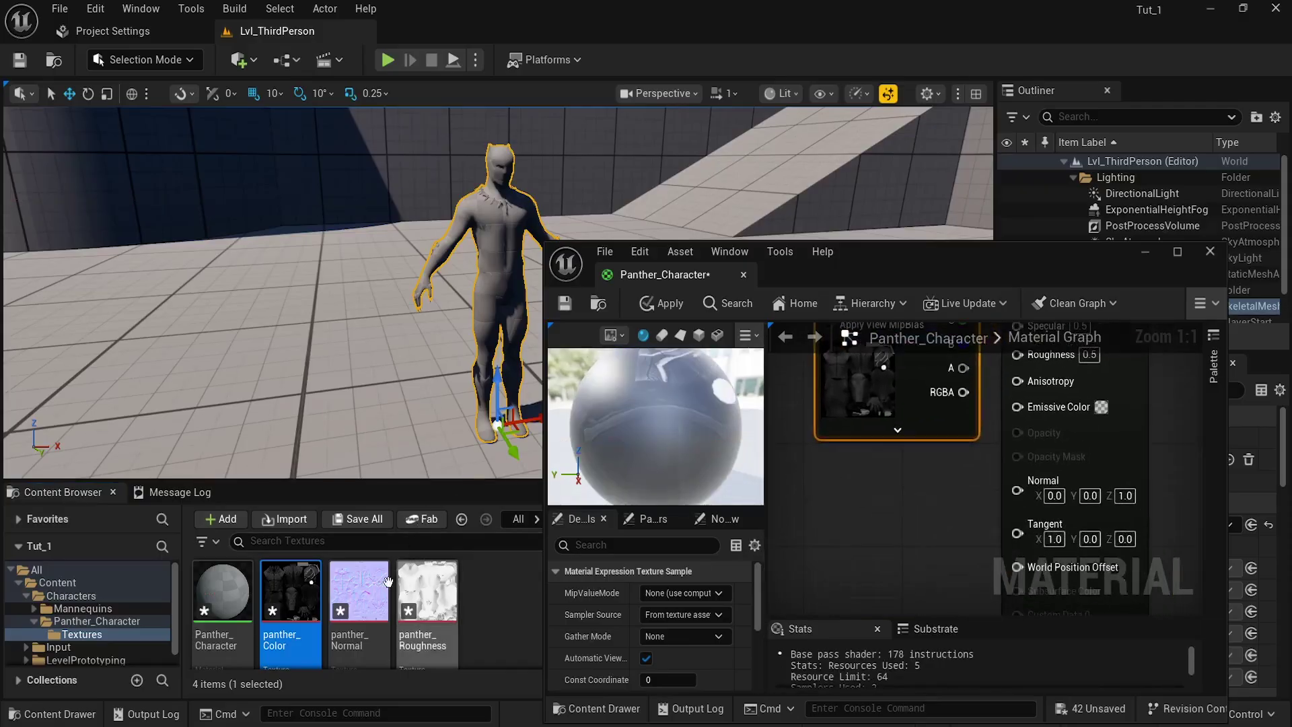
pyautogui.moveTo(360, 592); pyautogui.dragTo(792, 514)
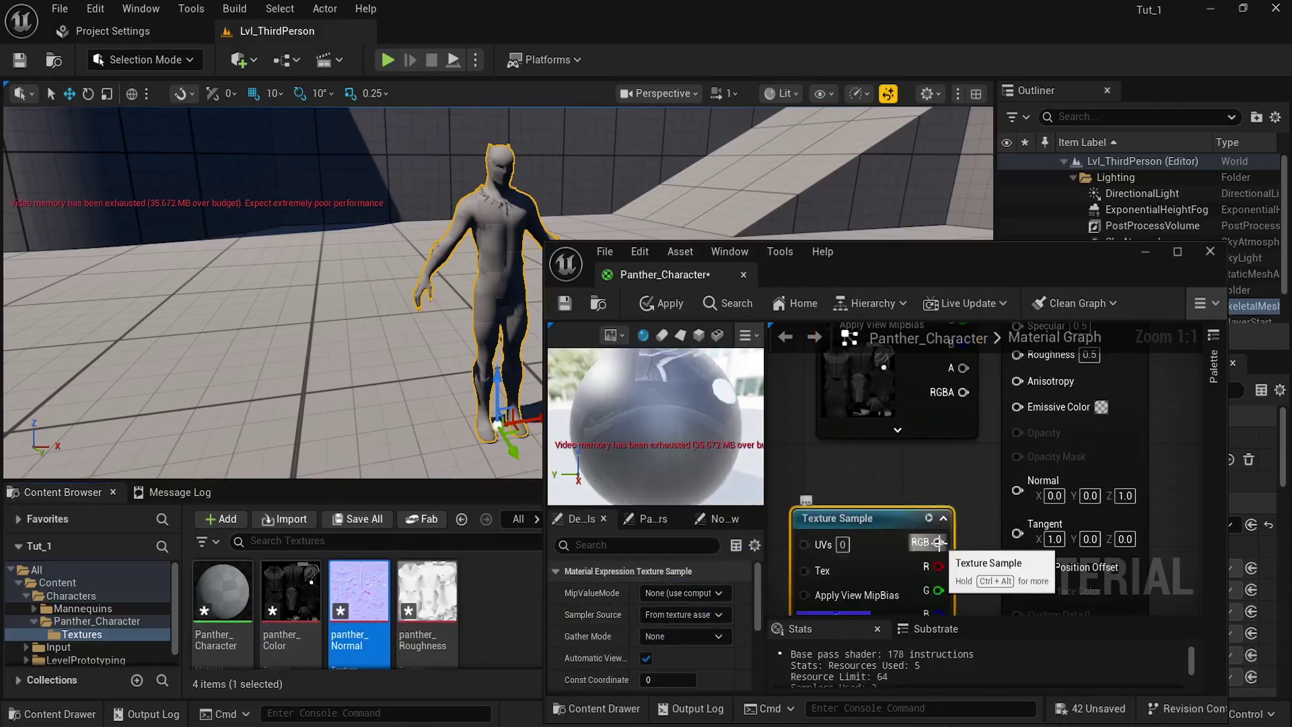
pyautogui.moveTo(939, 542); pyautogui.dragTo(1014, 493)
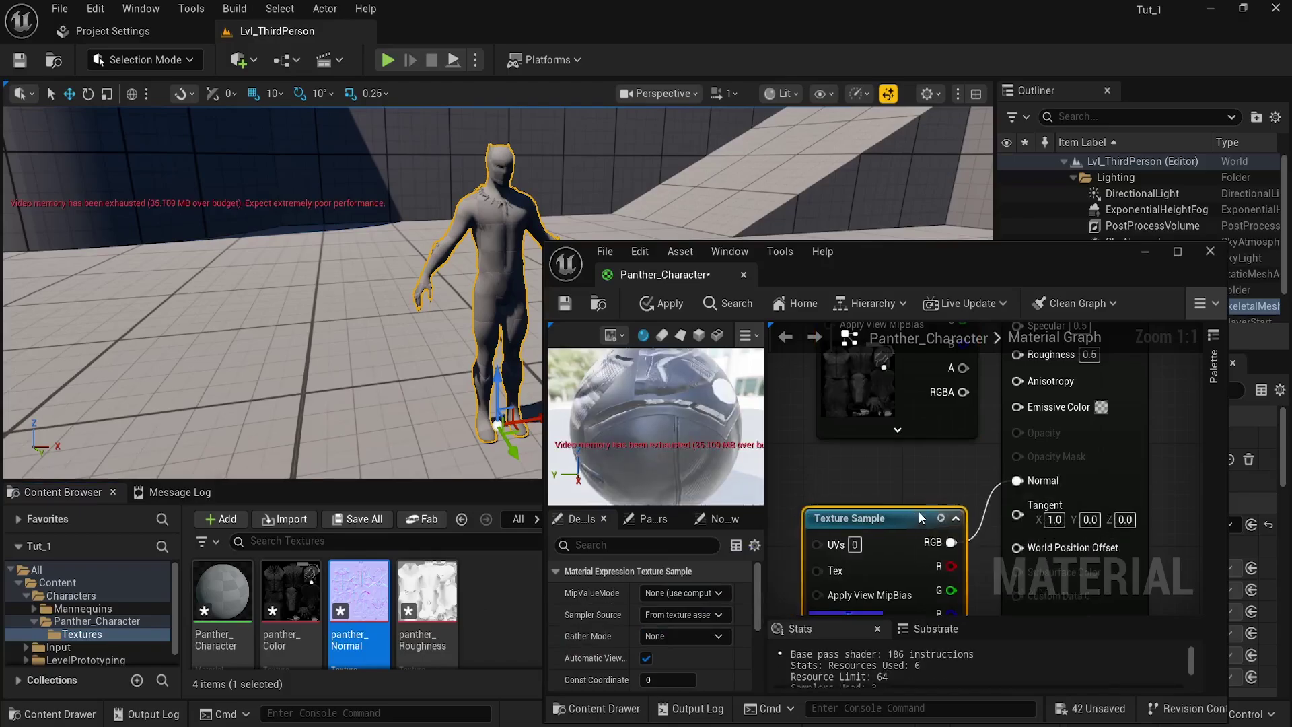
# - Add the panther_Roughness texture to the material graph, connect its RGB output to Roughness, and save the material
pyautogui.moveTo(436, 609); pyautogui.dragTo(779, 457)
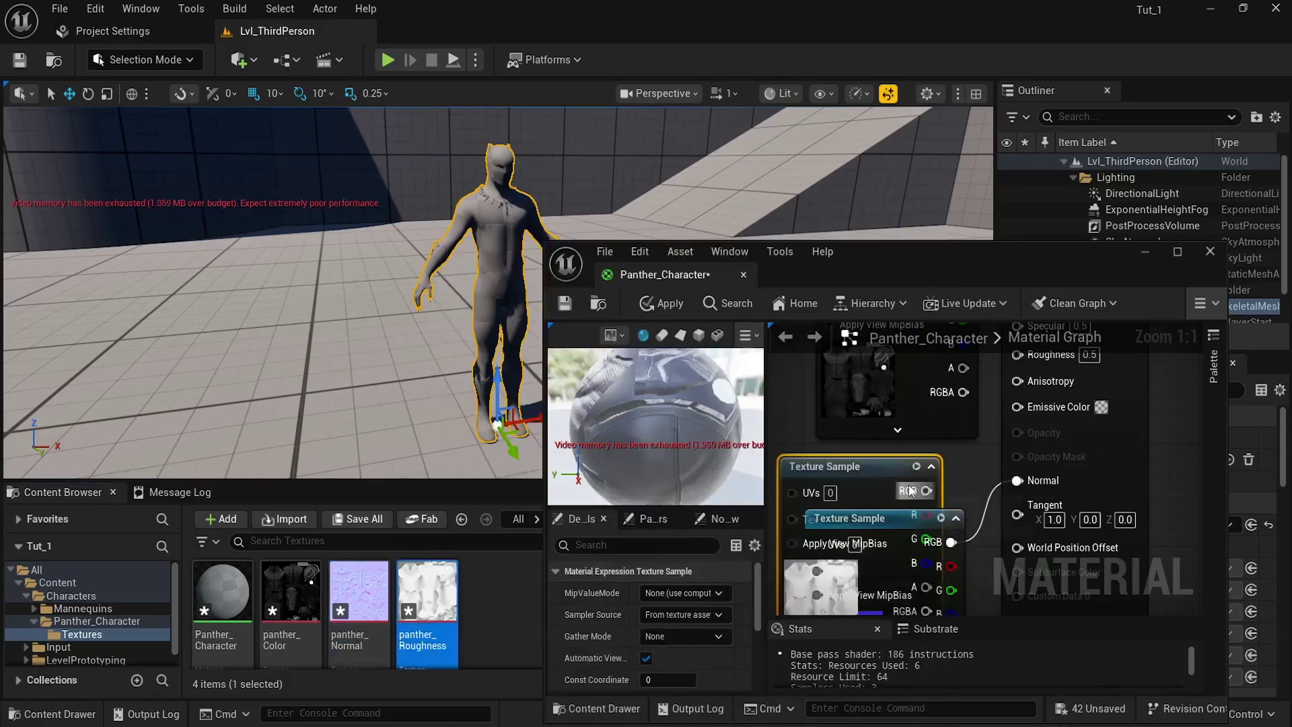
pyautogui.moveTo(930, 488); pyautogui.dragTo(847, 549, button='right')
pyautogui.moveTo(846, 549); pyautogui.dragTo(934, 481)
pyautogui.click(566, 304)
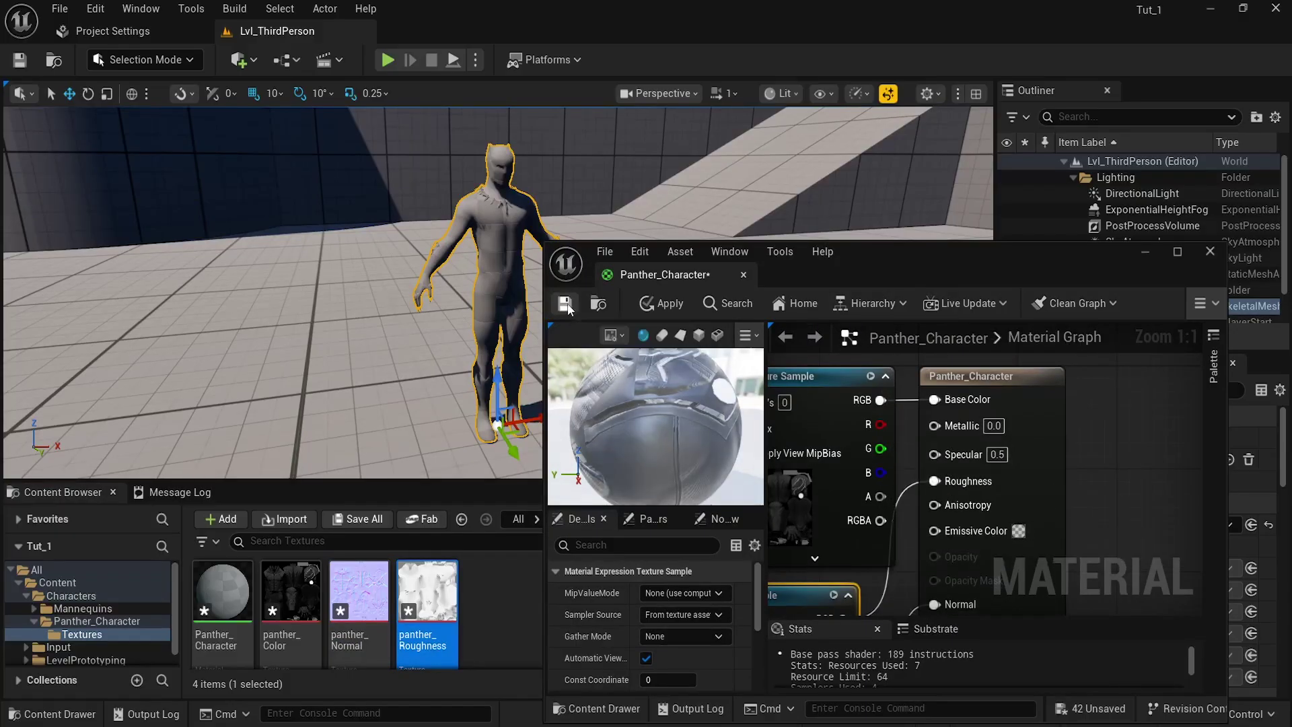
# - Apply the Panther_Character material to the character in the level and inspect it from several angles
pyautogui.click(266, 528)
pyautogui.moveTo(222, 596); pyautogui.dragTo(497, 227)
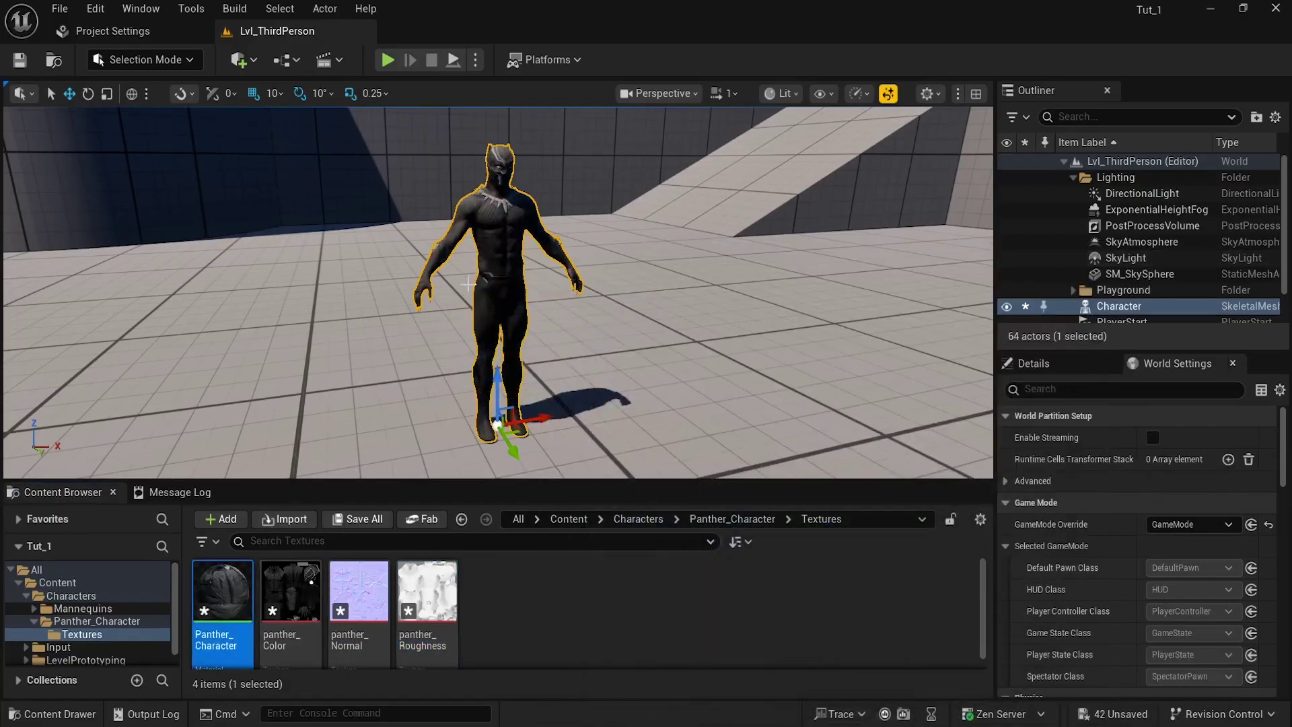
pyautogui.keyDown('alt'); pyautogui.moveTo(468, 284); pyautogui.dragTo(707, 261); pyautogui.keyUp('alt')
pyautogui.keyDown('alt'); pyautogui.moveTo(281, 292); pyautogui.dragTo(579, 316); pyautogui.keyUp('alt')
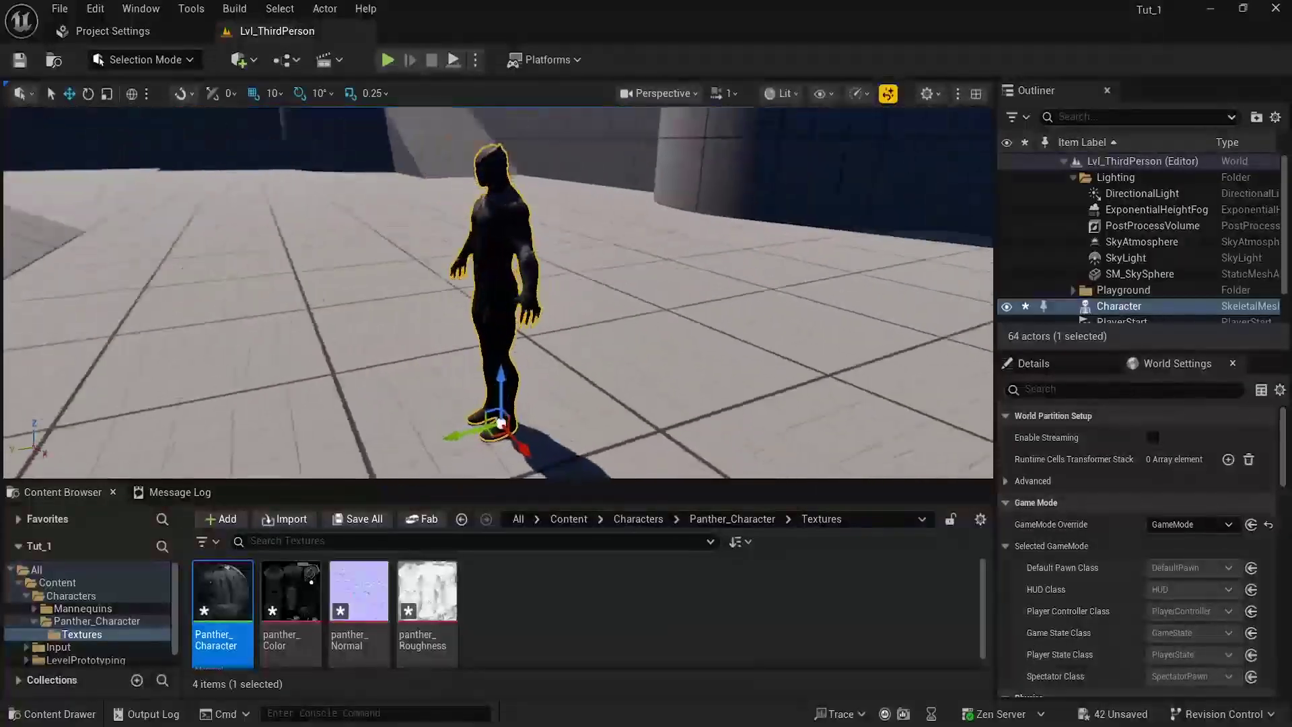
pyautogui.keyDown('alt'); pyautogui.moveTo(323, 286); pyautogui.dragTo(138, 289); pyautogui.keyUp('alt')
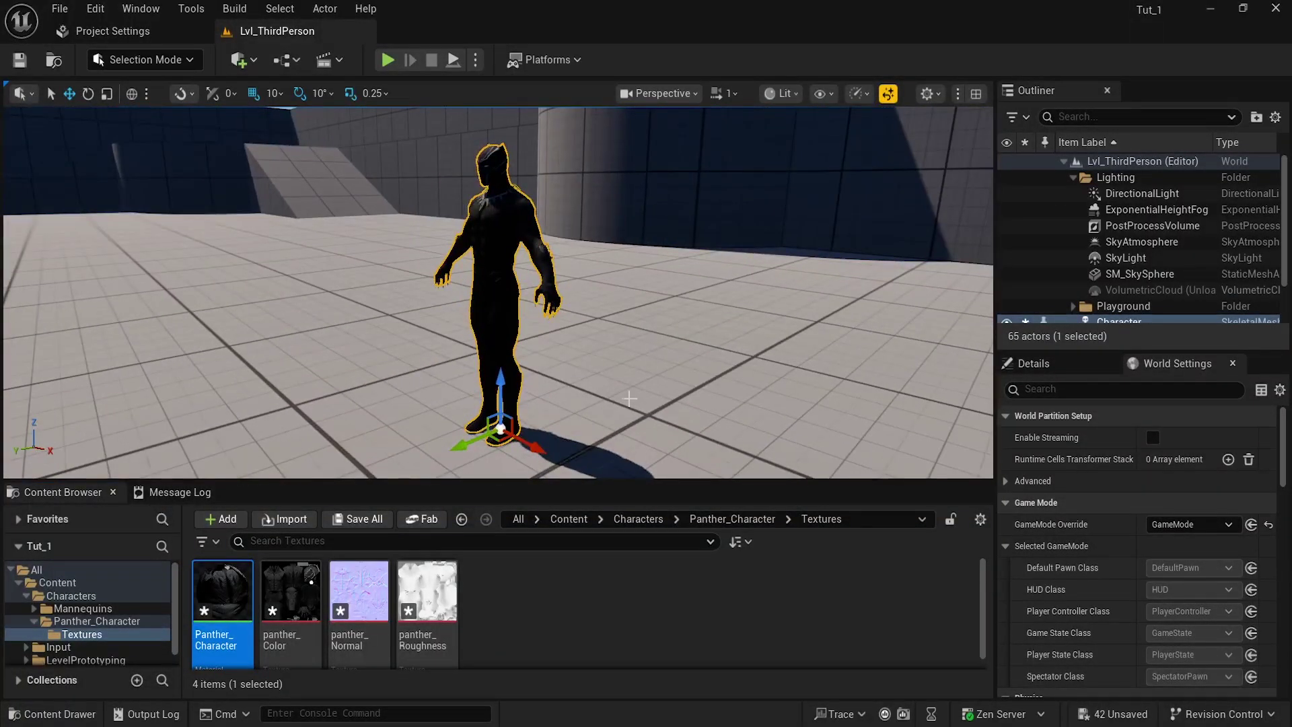
# - Create a folder named Animations inside Panther_Character and open it
pyautogui.click(711, 516)
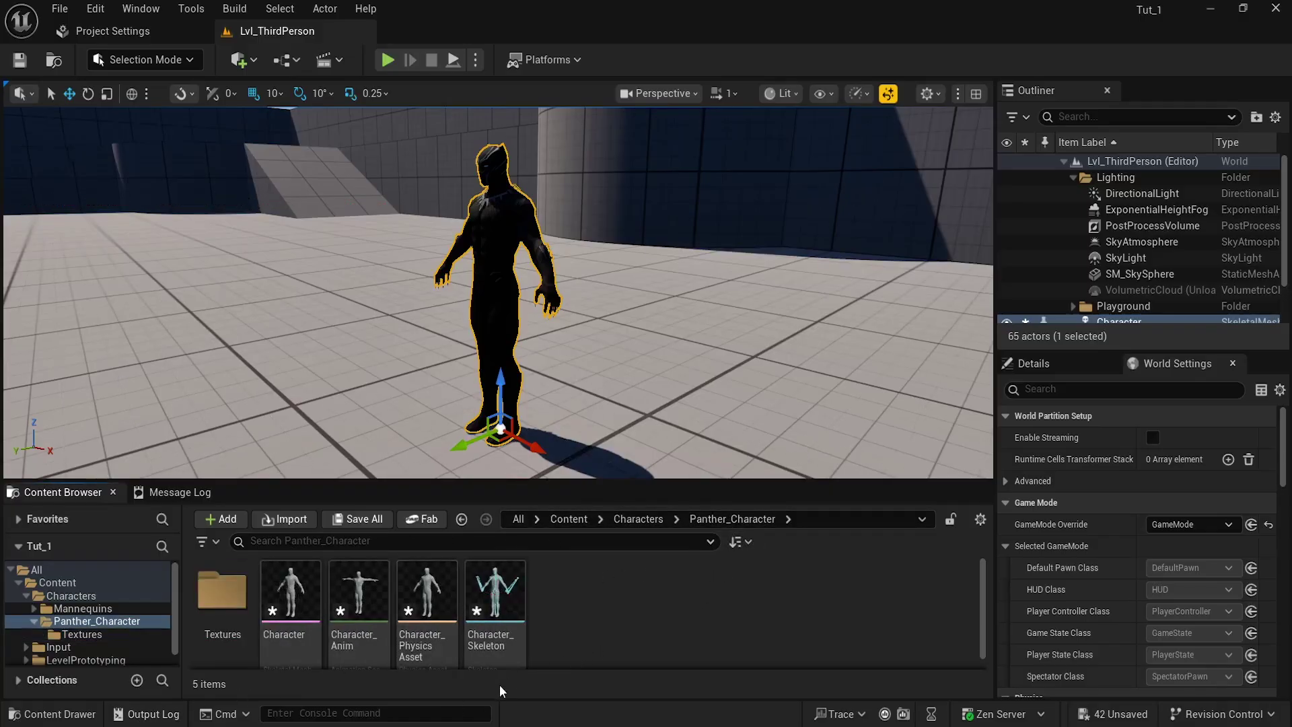
pyautogui.rightClick(568, 613)
pyautogui.click(633, 176)
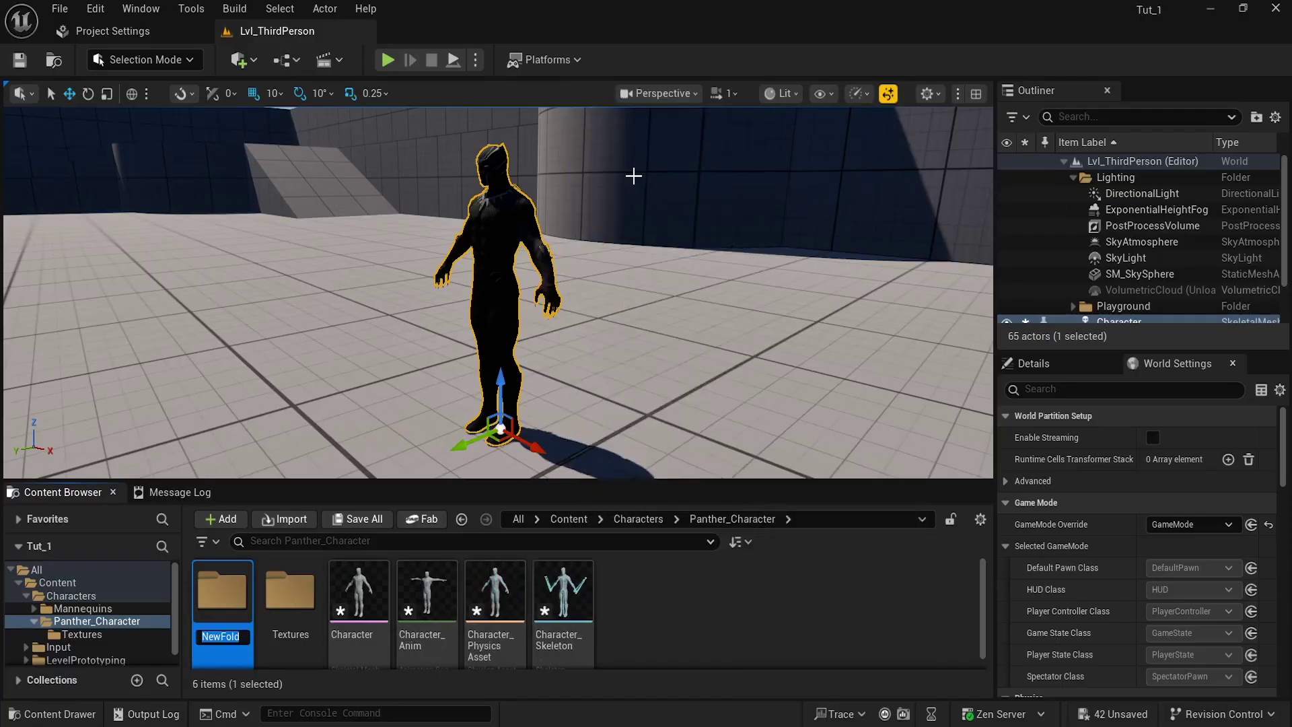
pyautogui.write('Animations')
pyautogui.press('Return')
pyautogui.doubleClick(233, 598)
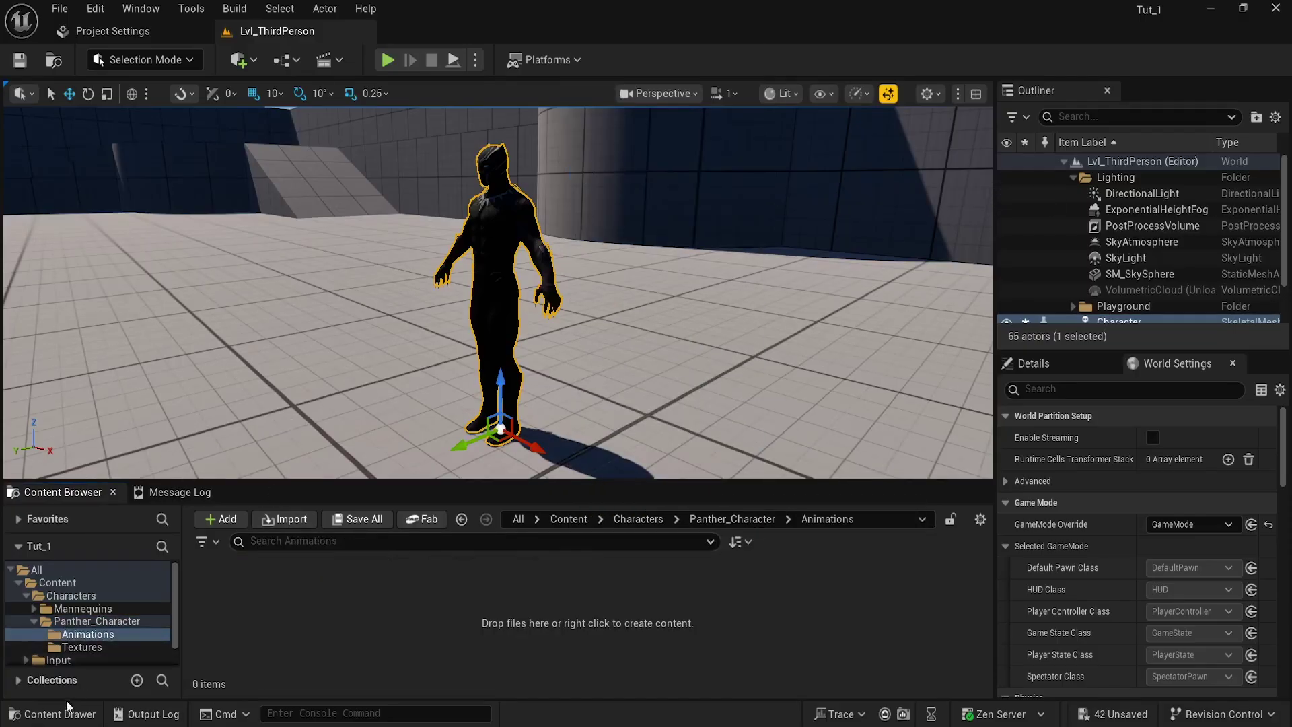
# - Bring the Idle, Jumping, Kick, Running and Walking files from the Animations folder on disk into the project's Animations folder
pyautogui.hotkey('alt', 'Tab')
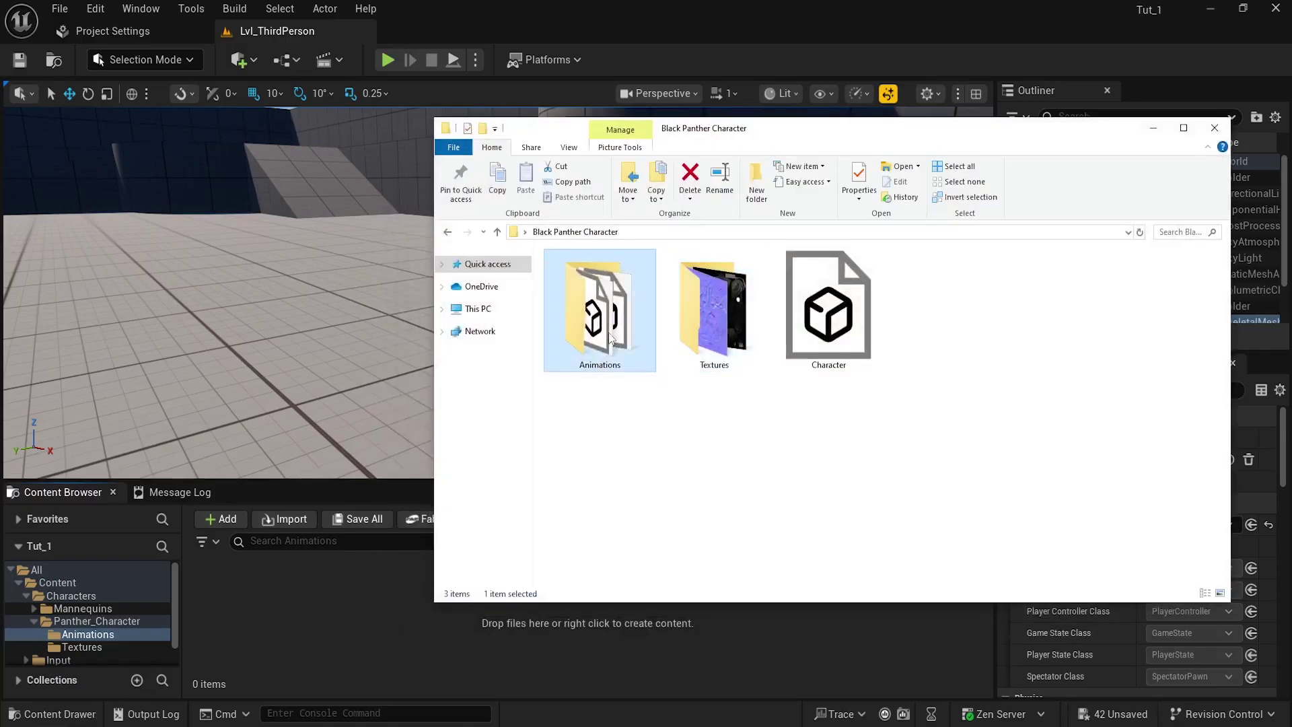
pyautogui.doubleClick(600, 310)
pyautogui.click(585, 296)
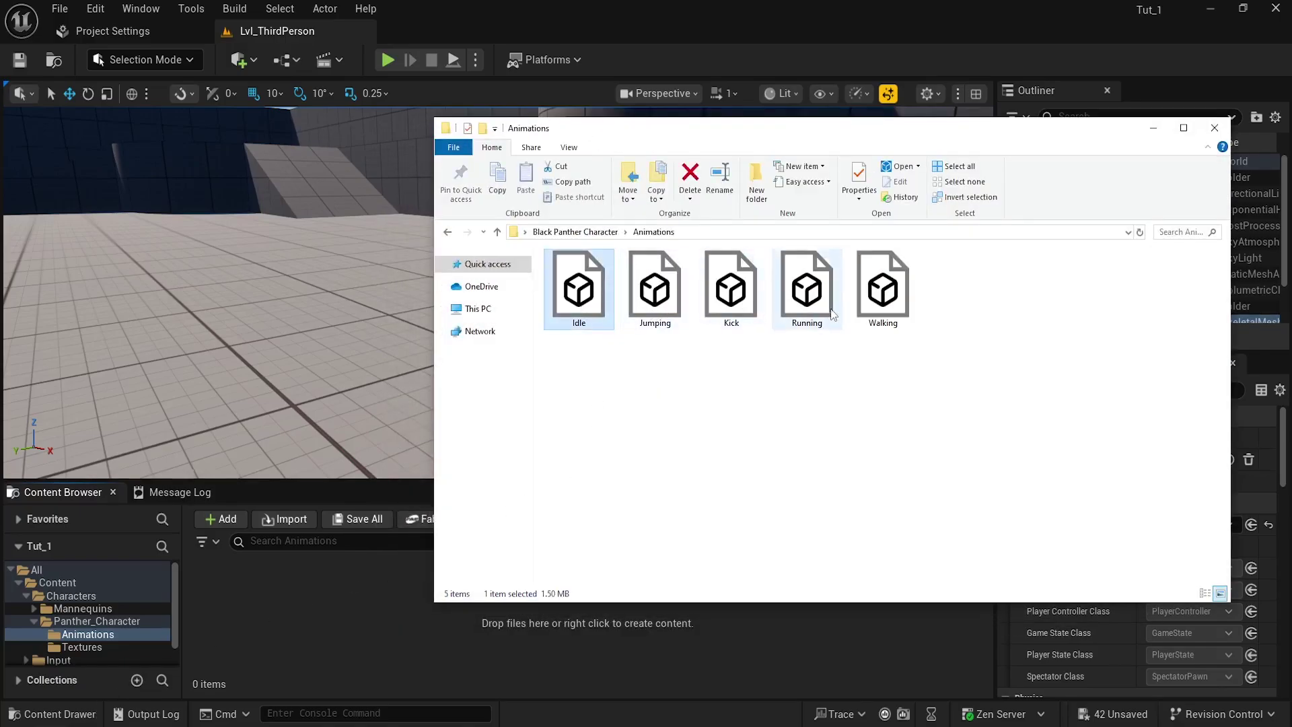
pyautogui.moveTo(903, 382); pyautogui.dragTo(527, 299)
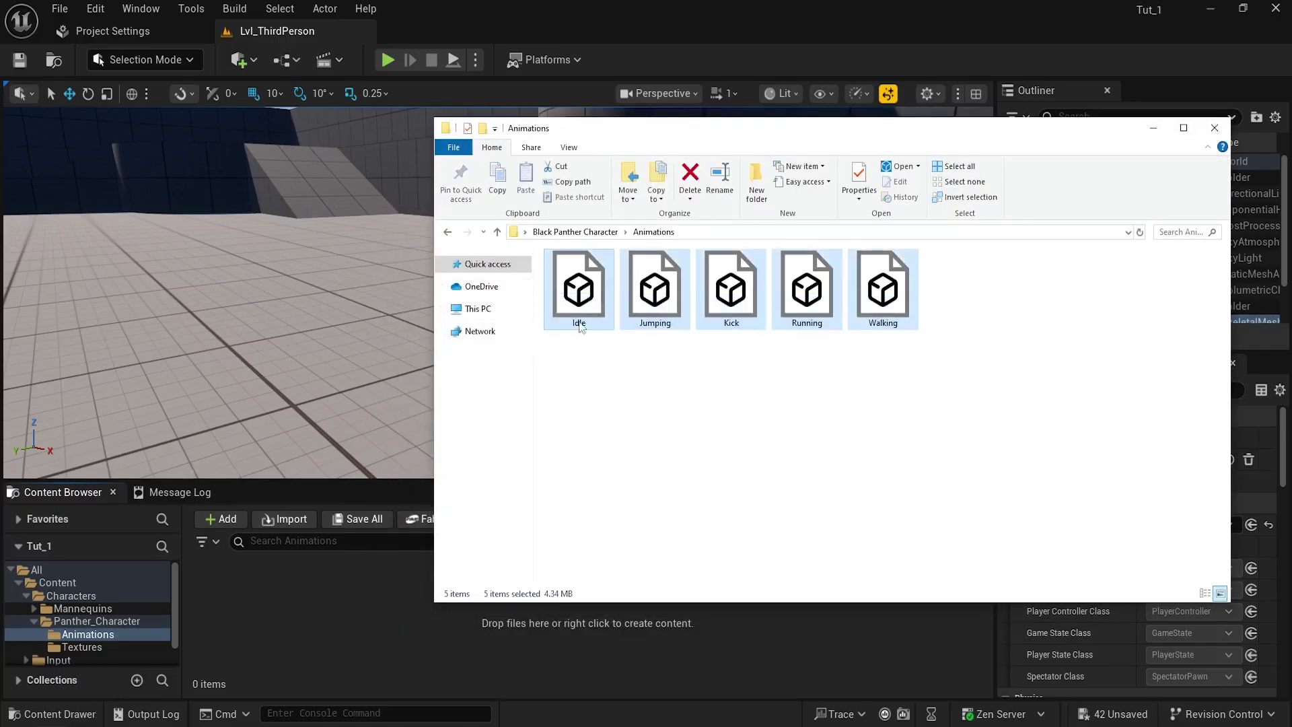
pyautogui.moveTo(305, 624); pyautogui.dragTo(306, 608)
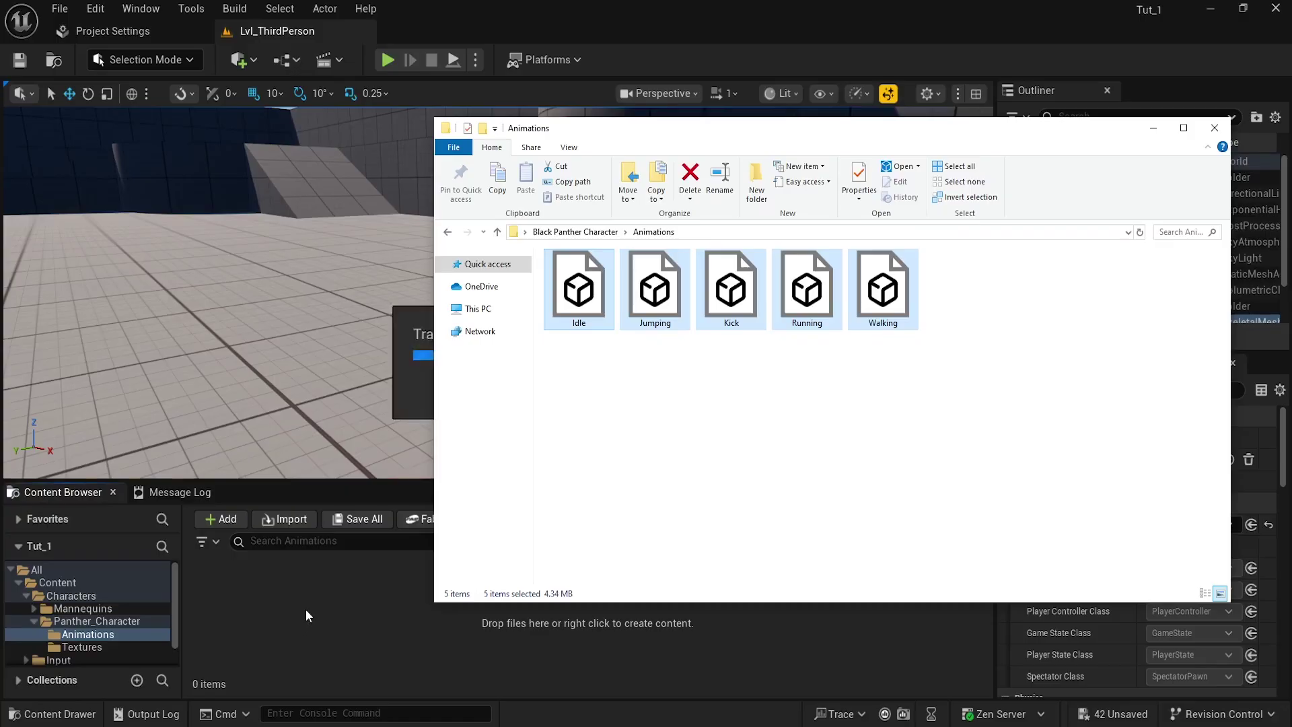
pyautogui.click(1151, 131)
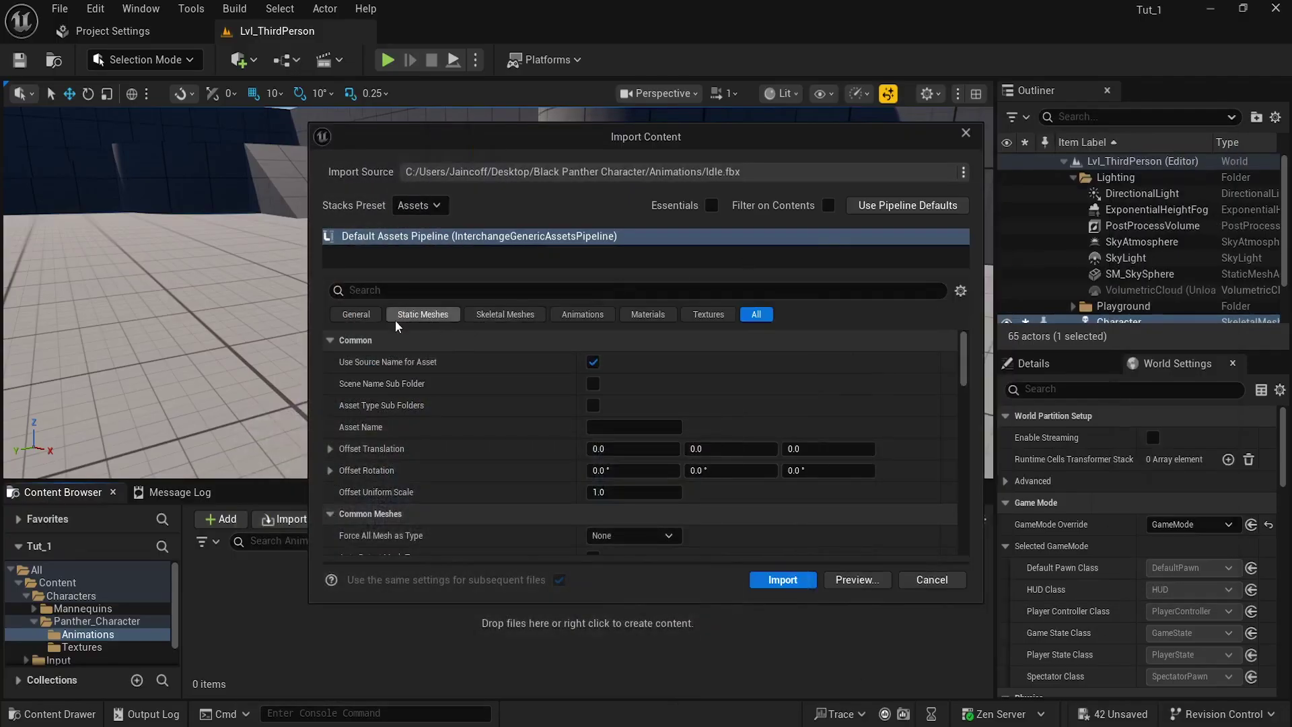
# - Force all meshes to Skeletal Mesh, assign Character_Skeleton as the skeleton, and import the animation files
pyautogui.click(417, 321)
pyautogui.click(616, 364)
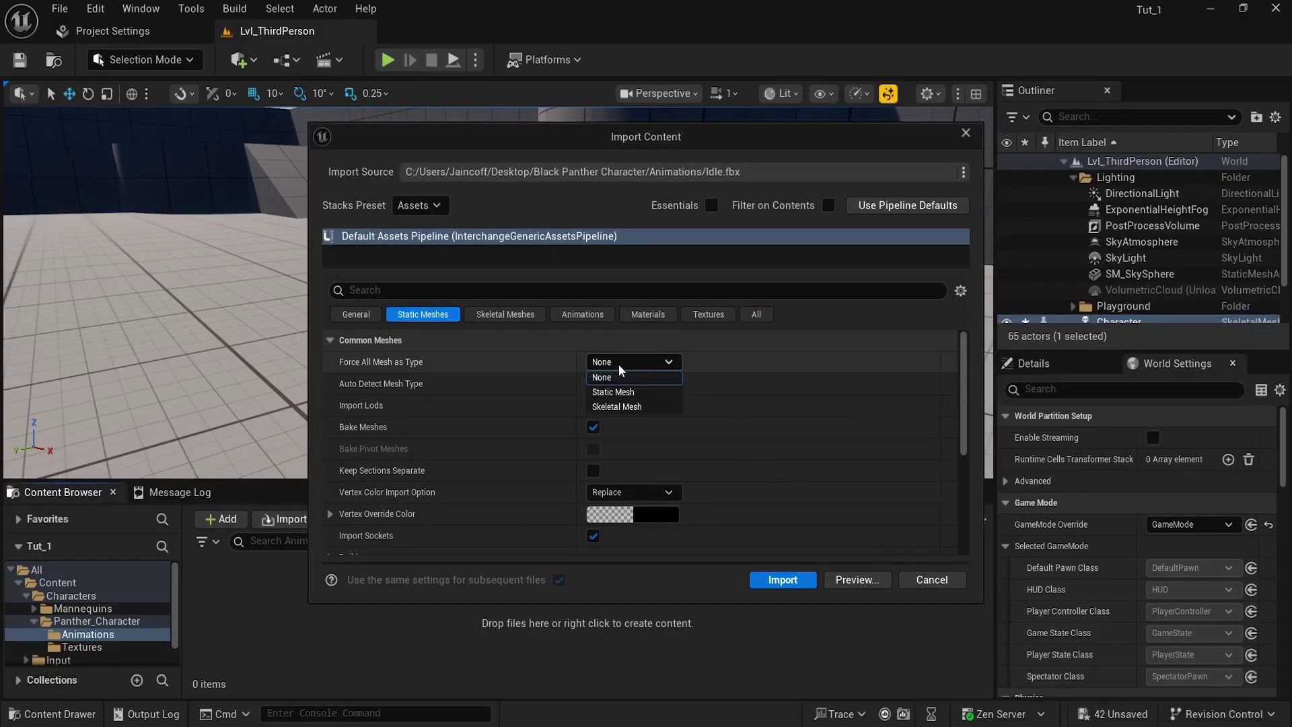
pyautogui.click(617, 406)
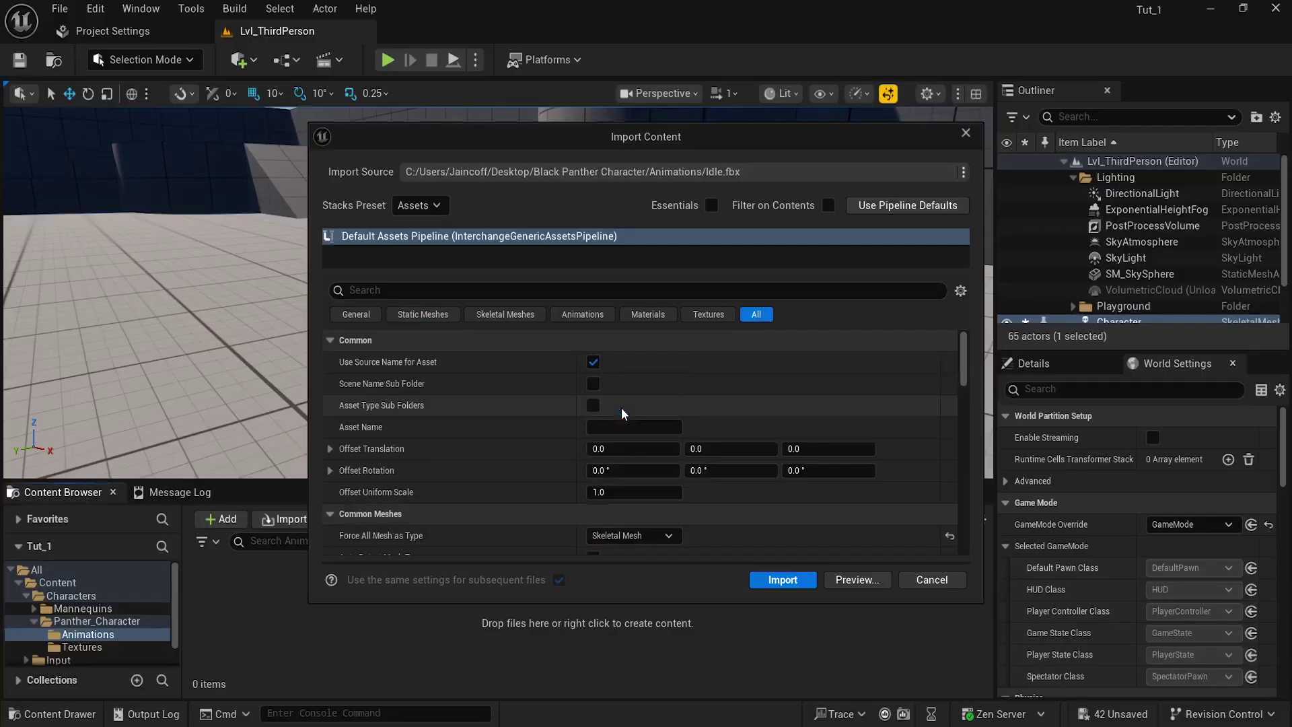
pyautogui.scroll(-10, 535, 450)
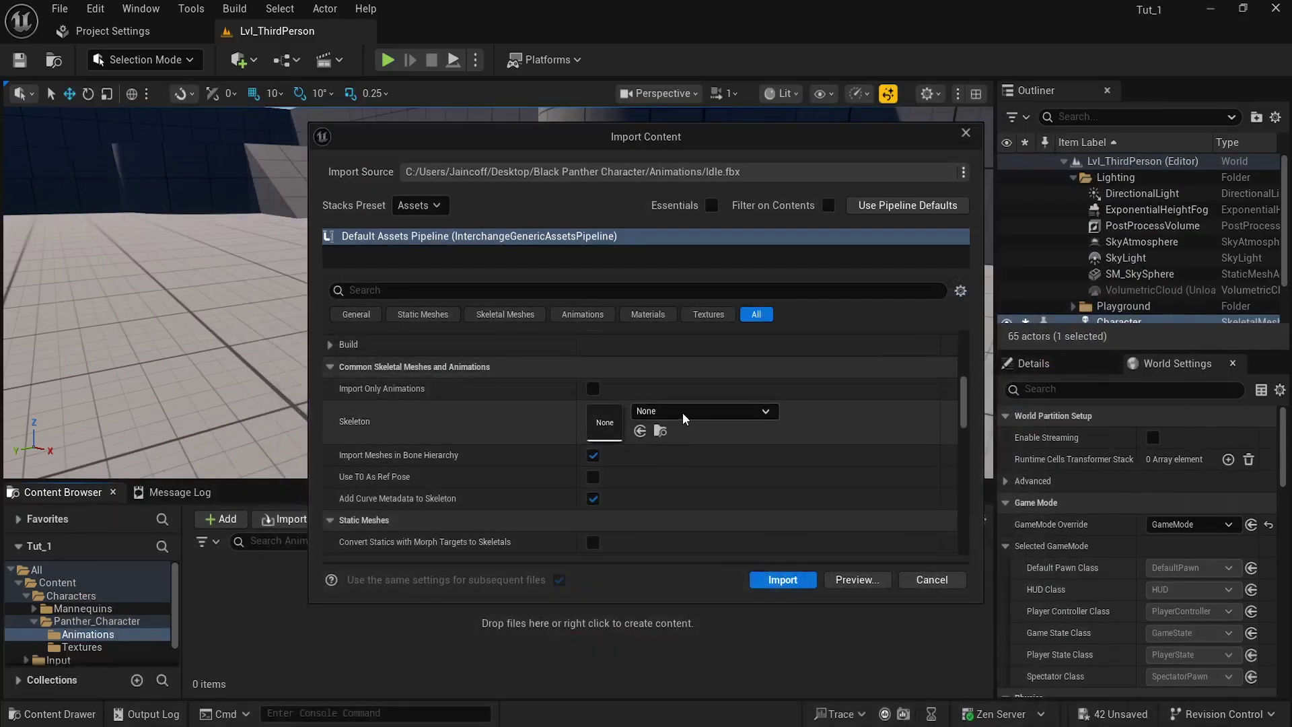
pyautogui.click(682, 414)
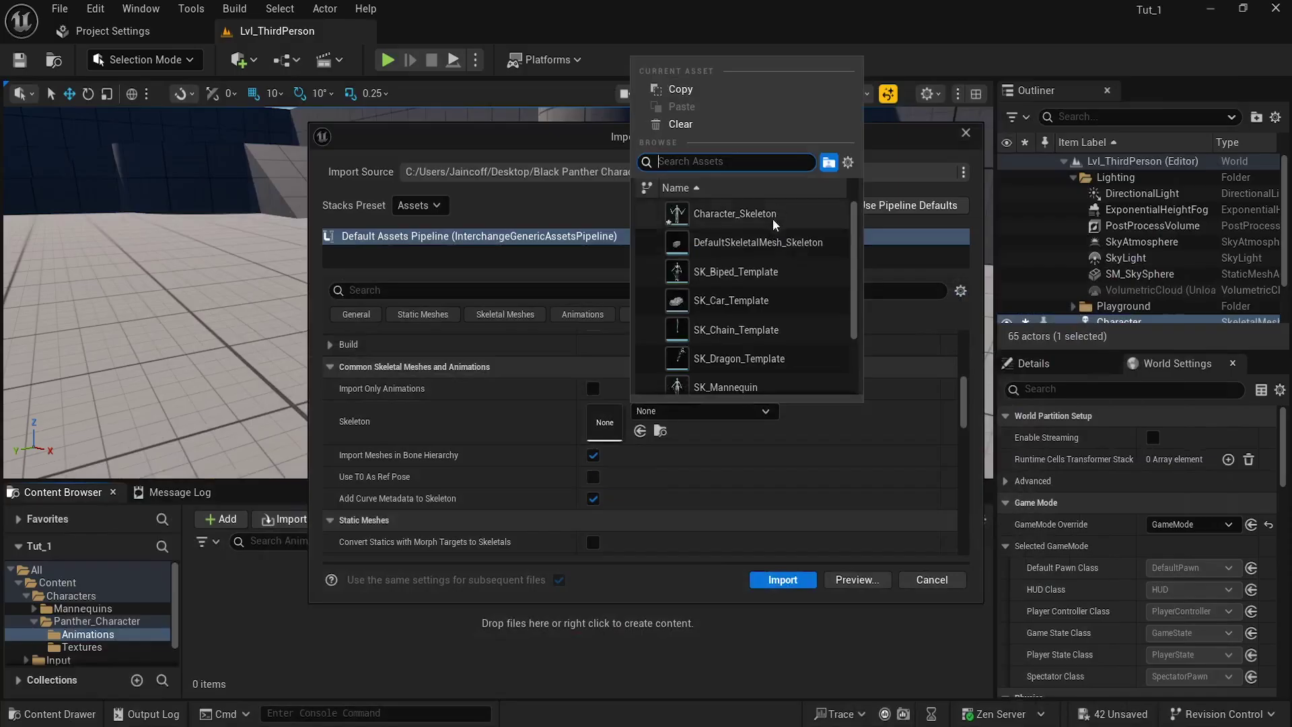
pyautogui.click(717, 213)
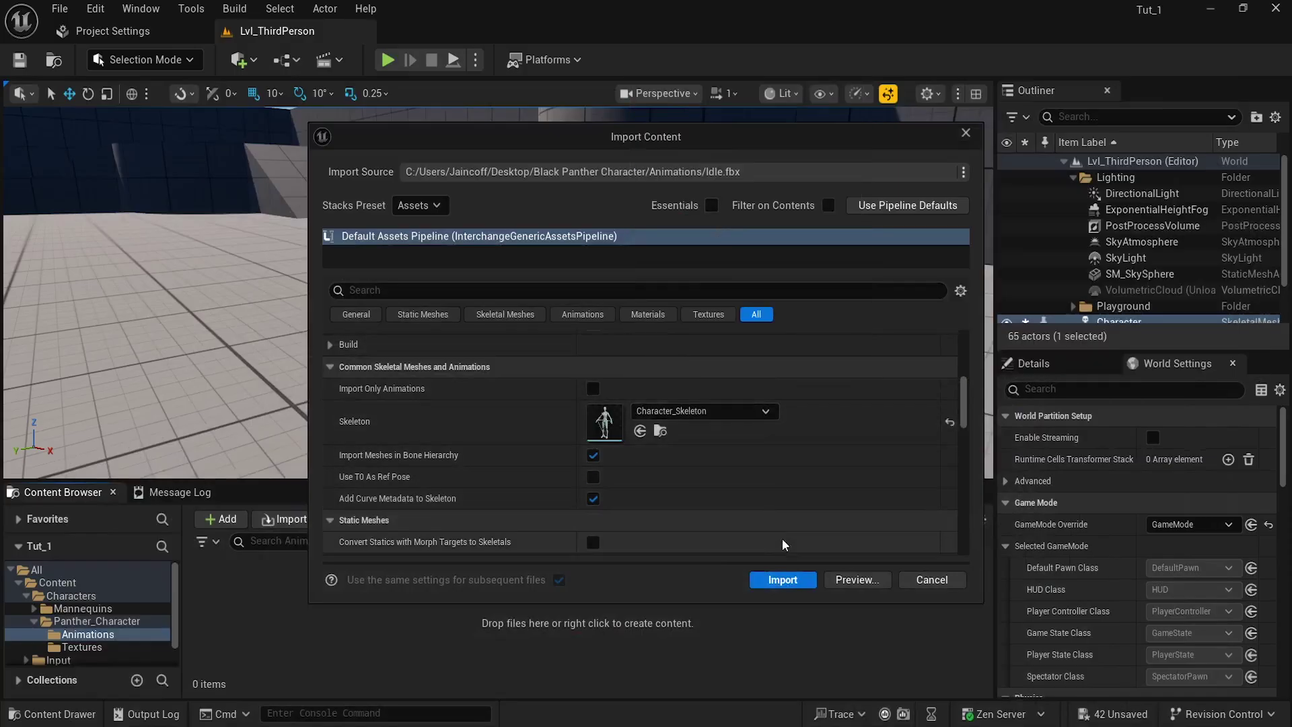
pyautogui.click(778, 577)
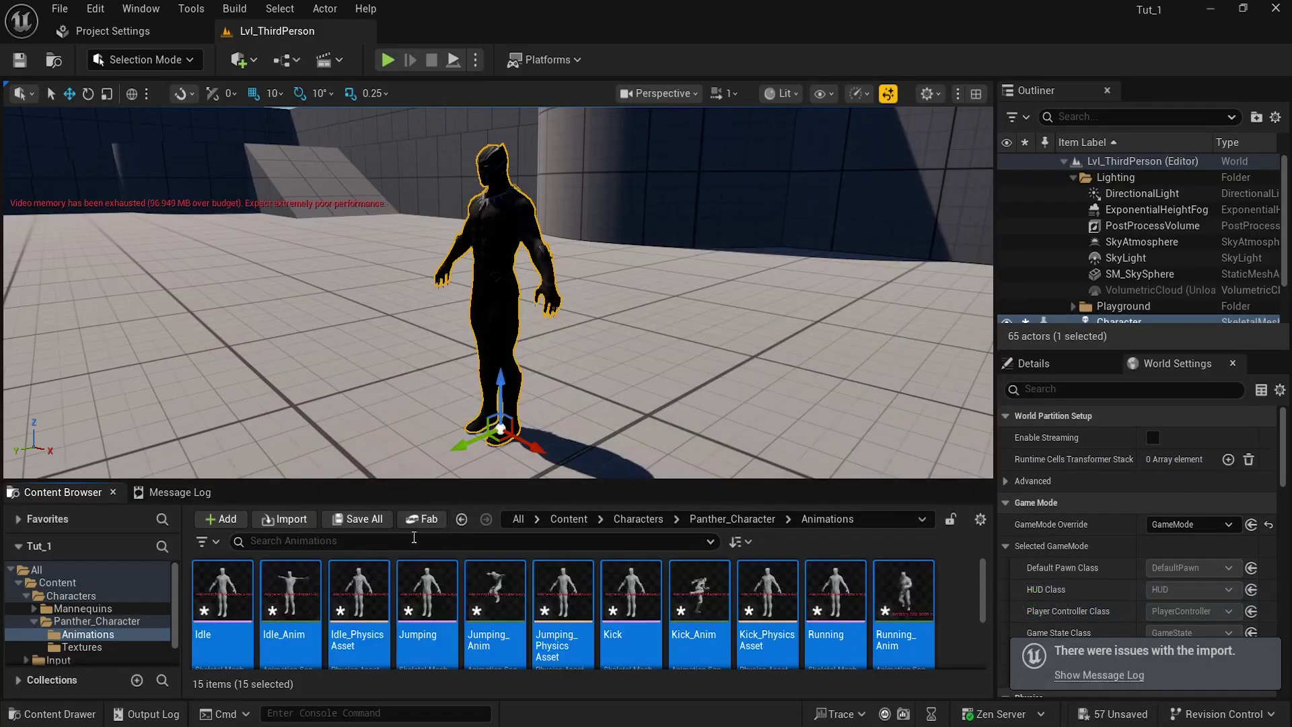
# - Place Jumping_Anim on the floor beside the textured character and enlarge the asset browsing area
pyautogui.click(291, 610)
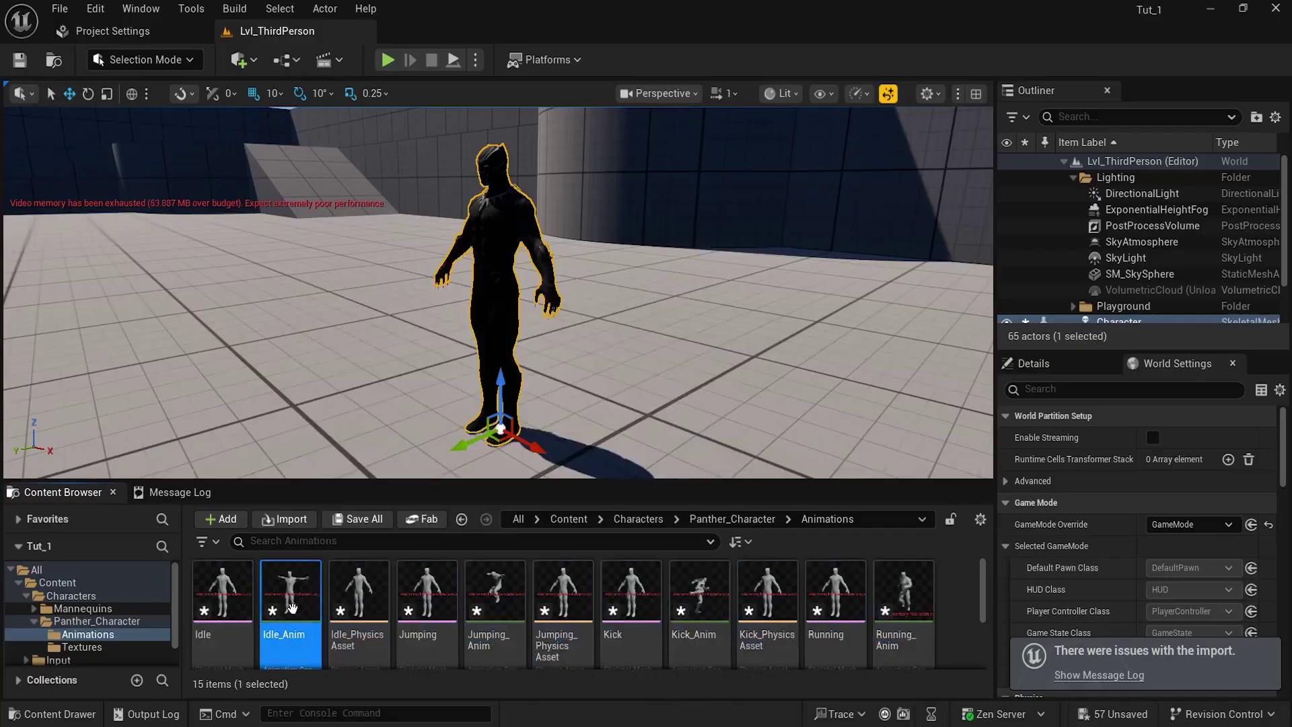
pyautogui.scroll(-1, 524, 647)
pyautogui.moveTo(492, 589); pyautogui.dragTo(327, 352)
pyautogui.moveTo(327, 352); pyautogui.dragTo(430, 352, button='right')
pyautogui.moveTo(718, 481); pyautogui.dragTo(702, 421)
# - Return to the Panther_Character folder and add the Third Person Blueprint content pack to the project
pyautogui.click(712, 460)
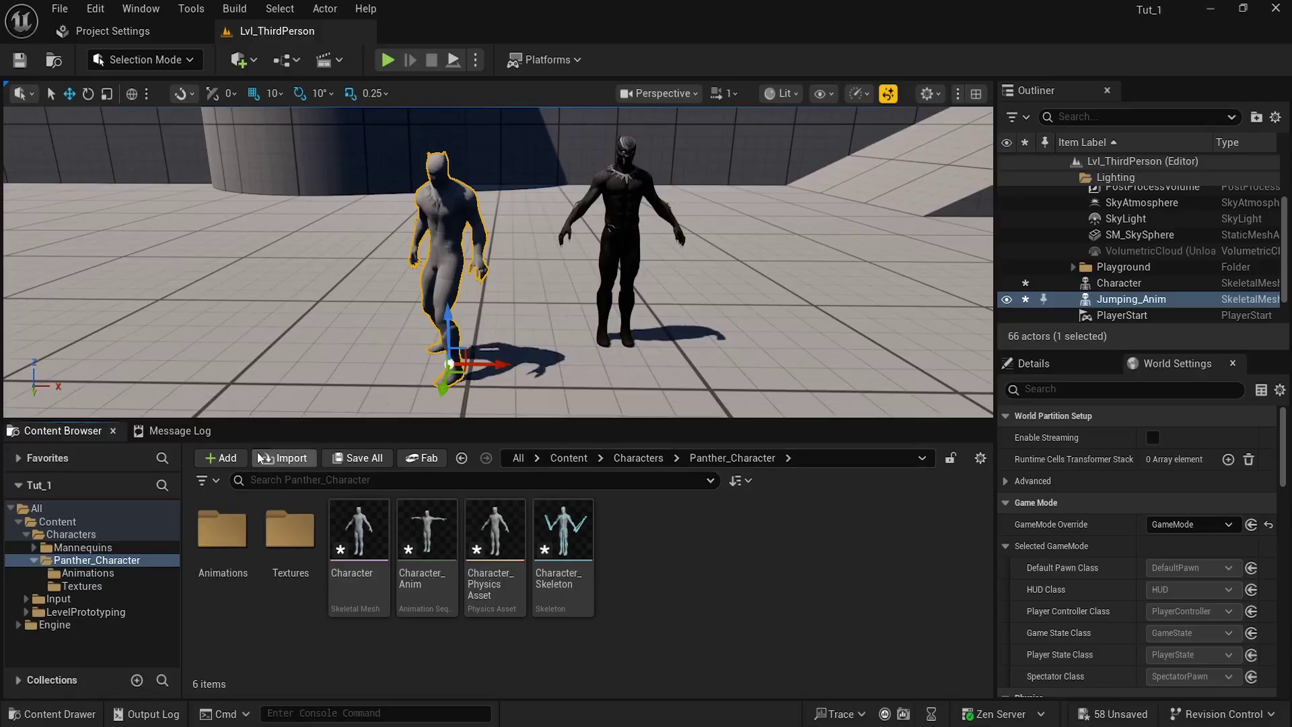
pyautogui.click(224, 460)
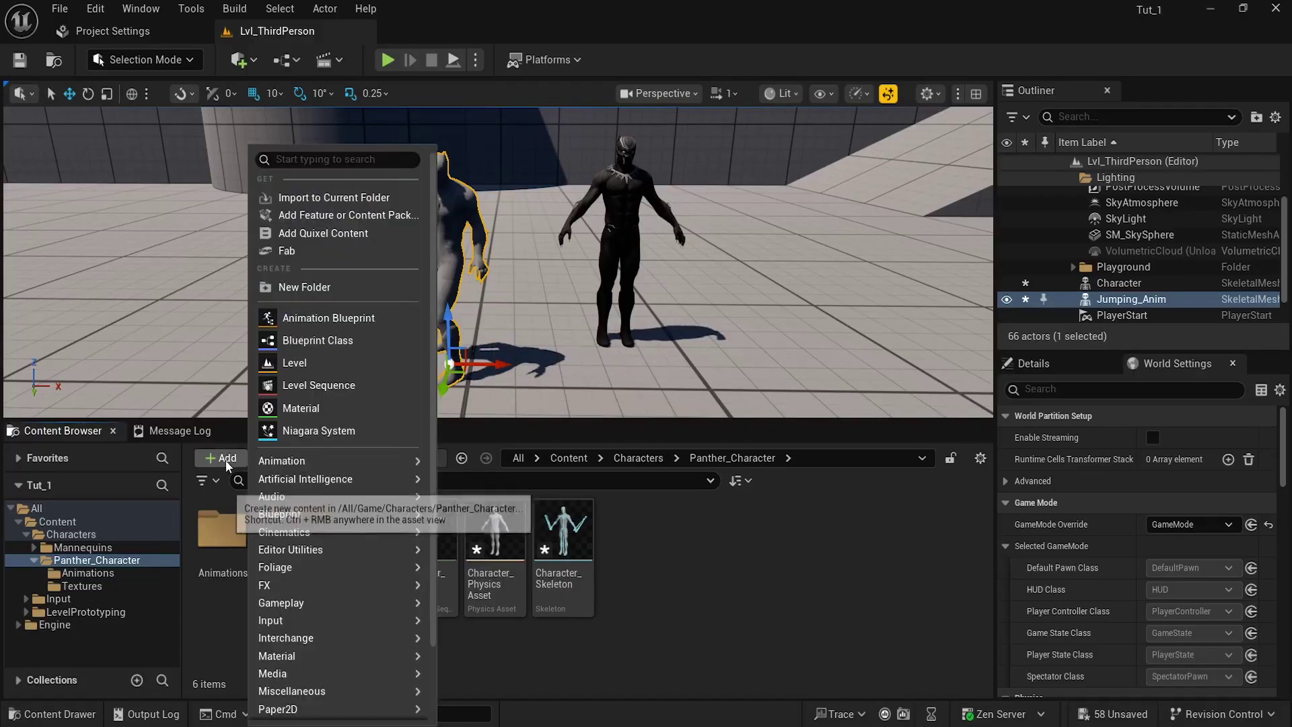
pyautogui.click(325, 217)
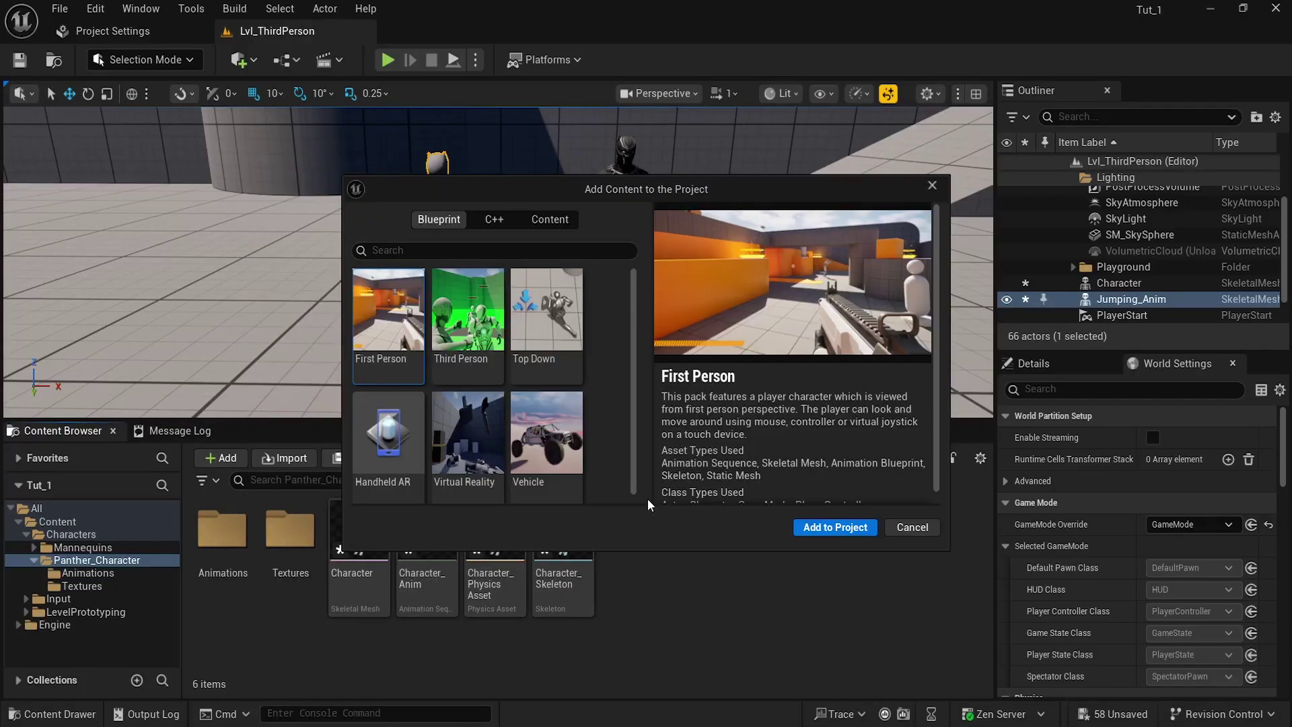
pyautogui.click(466, 350)
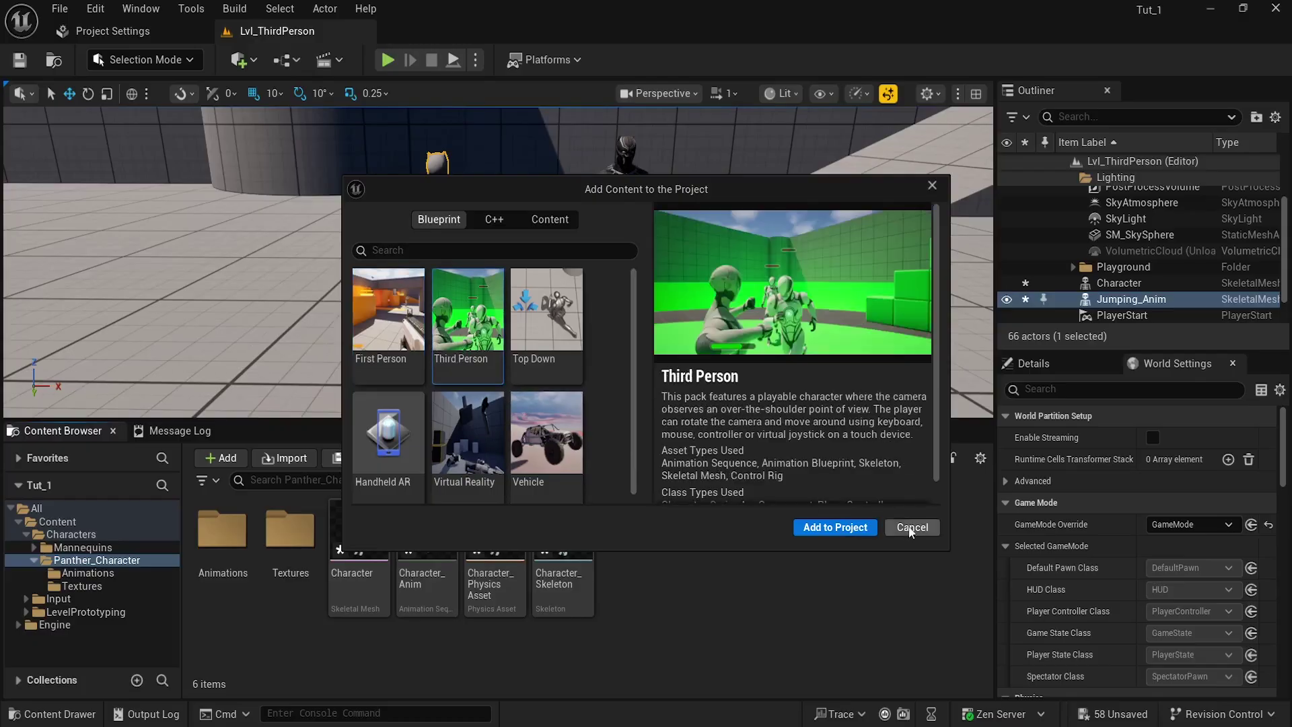
pyautogui.scroll(-1, 796, 442)
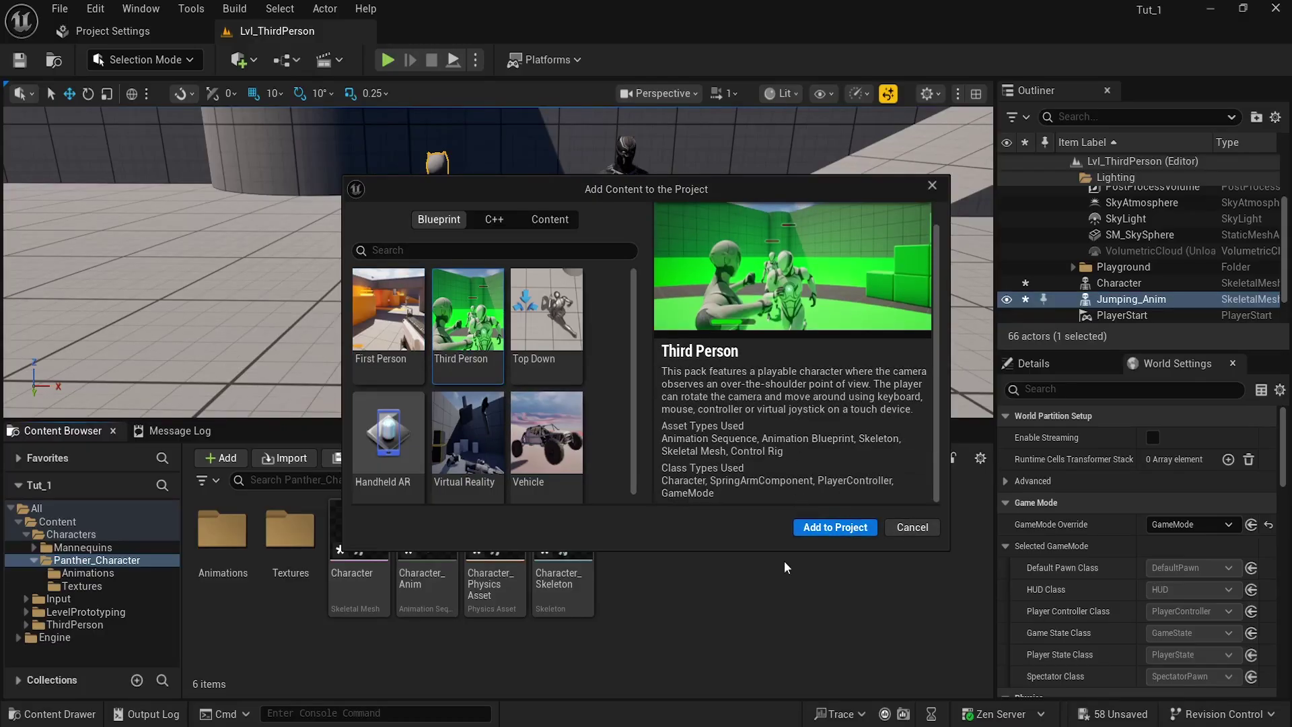
pyautogui.click(932, 187)
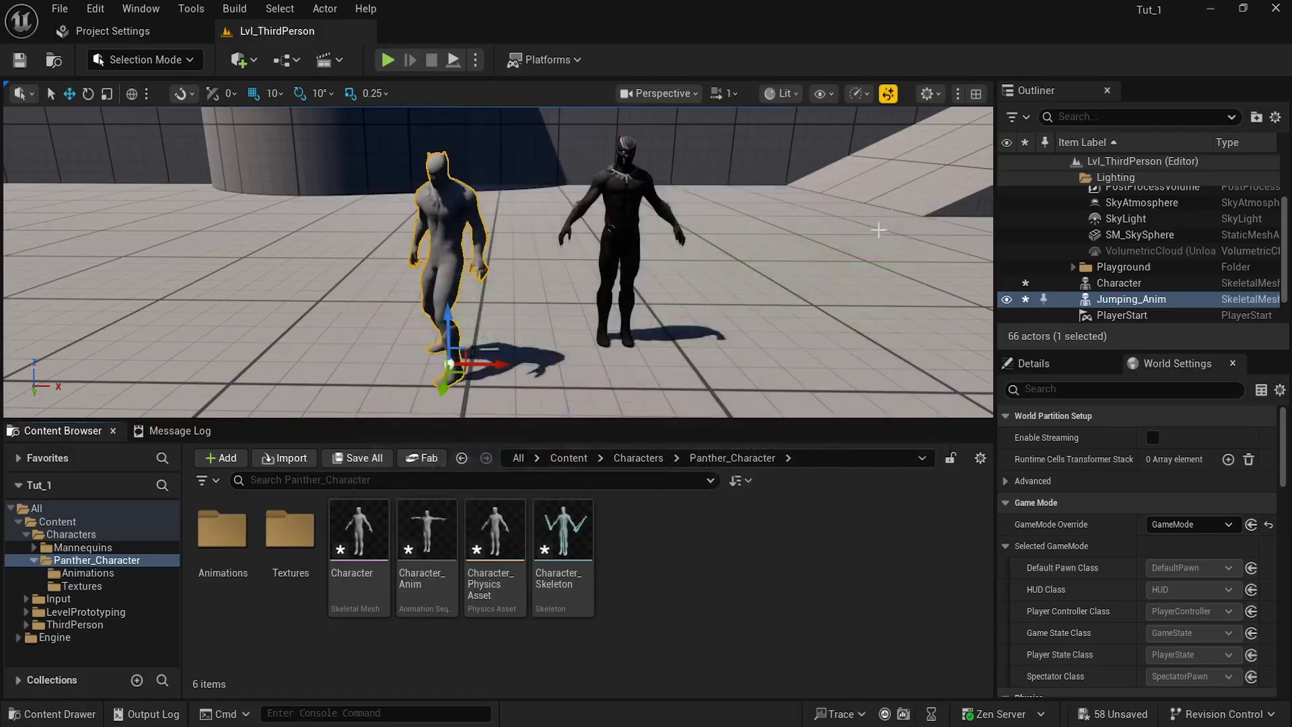
# - Open the ThirdPerson Blueprints folder and play-test the level with the current game mode, moving around the arena before stopping
pyautogui.click(67, 626)
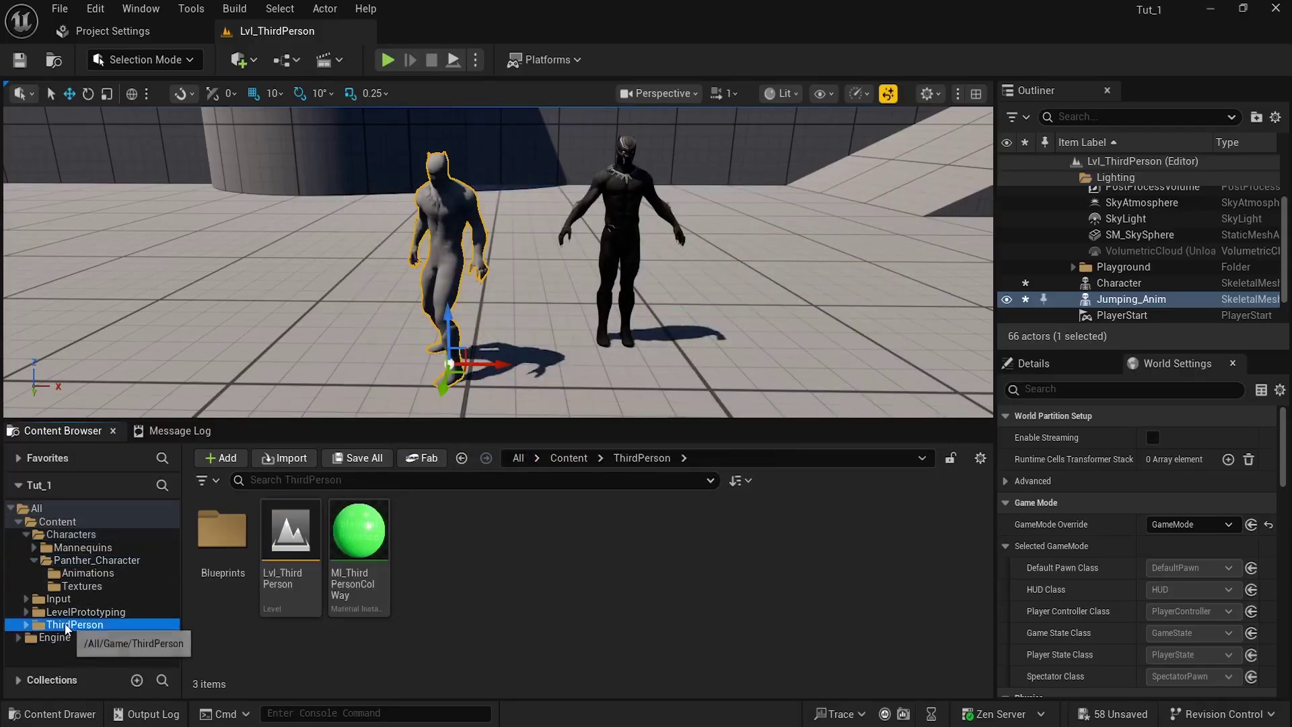
pyautogui.doubleClick(221, 542)
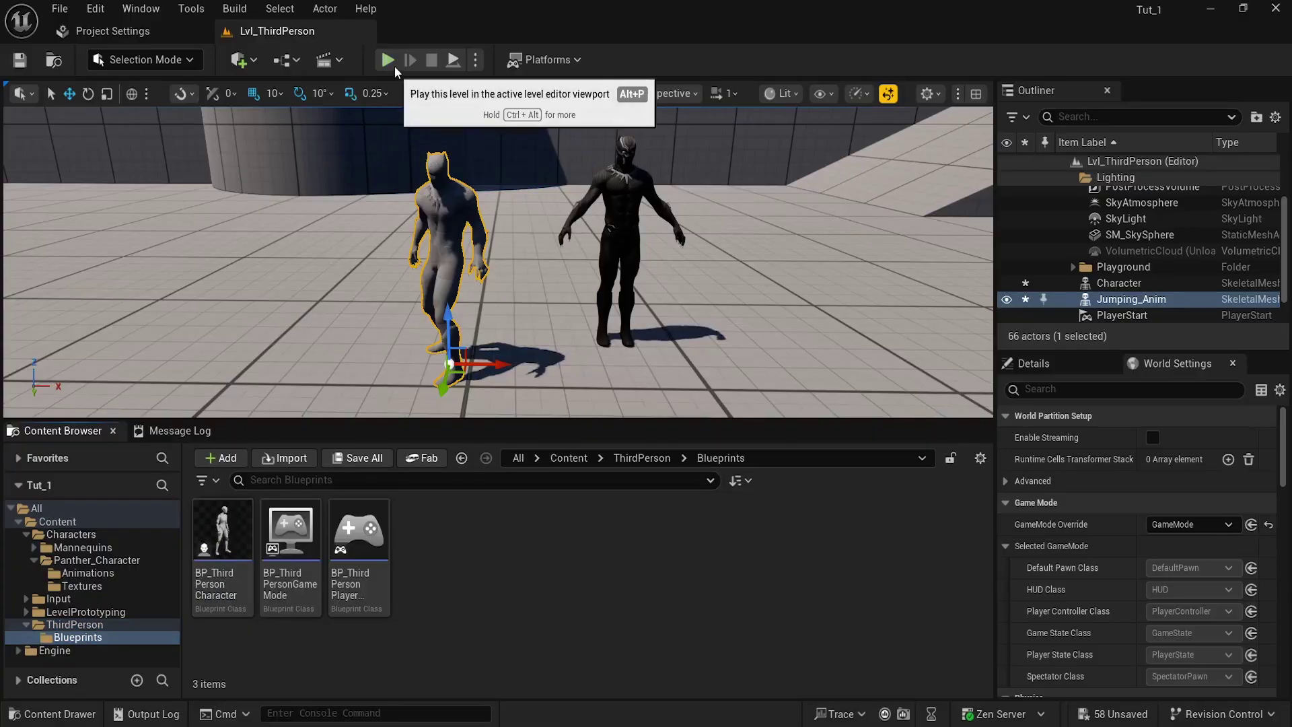
pyautogui.click(387, 60)
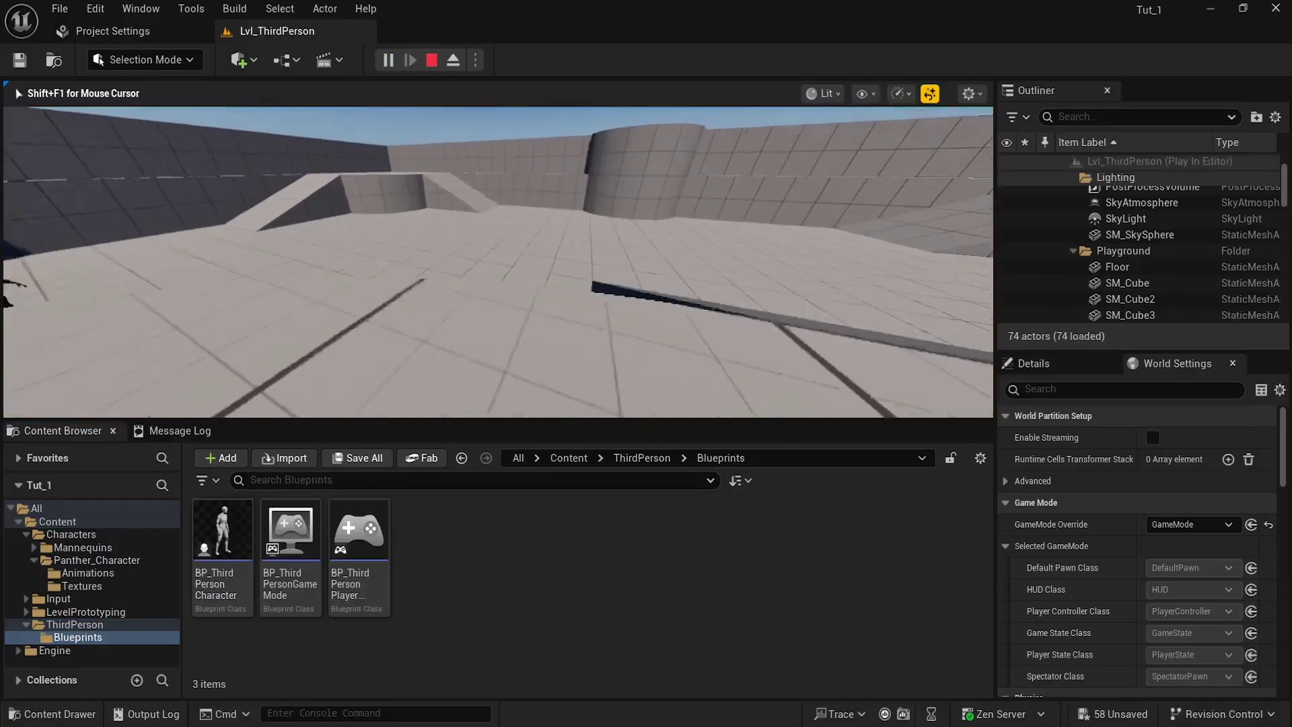
pyautogui.press('w')
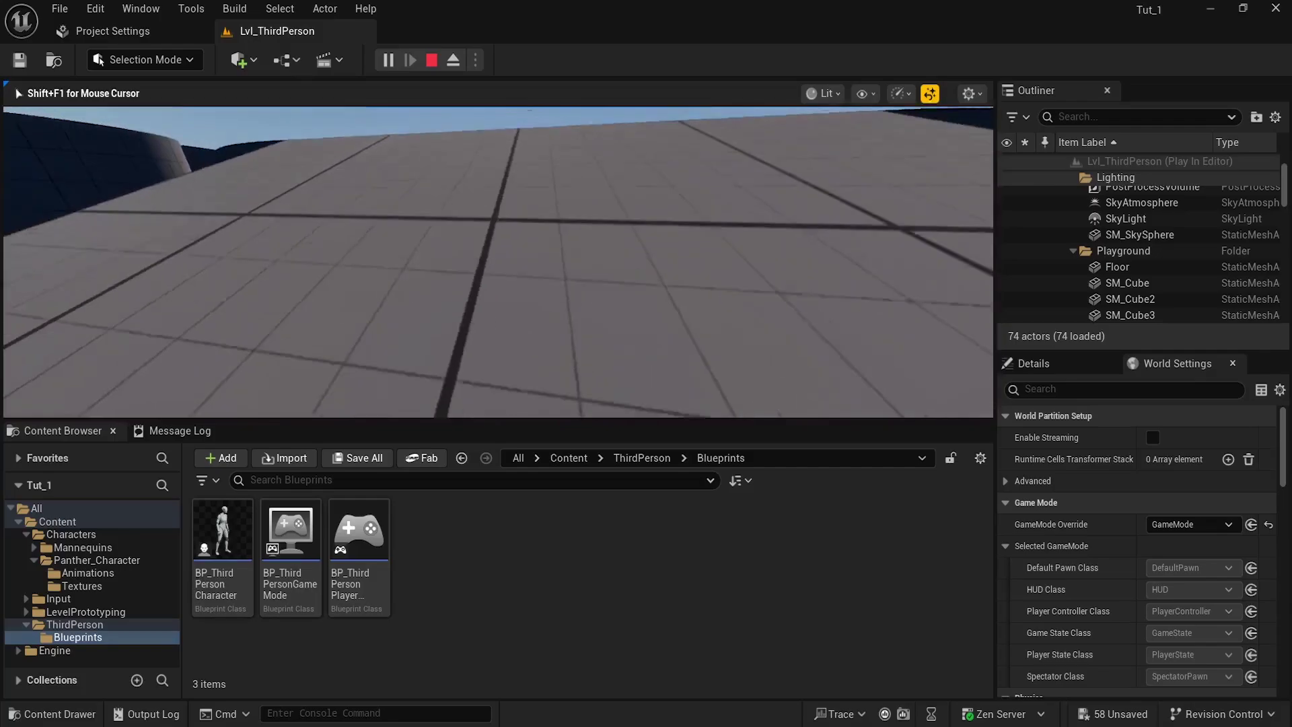
pyautogui.press('w')
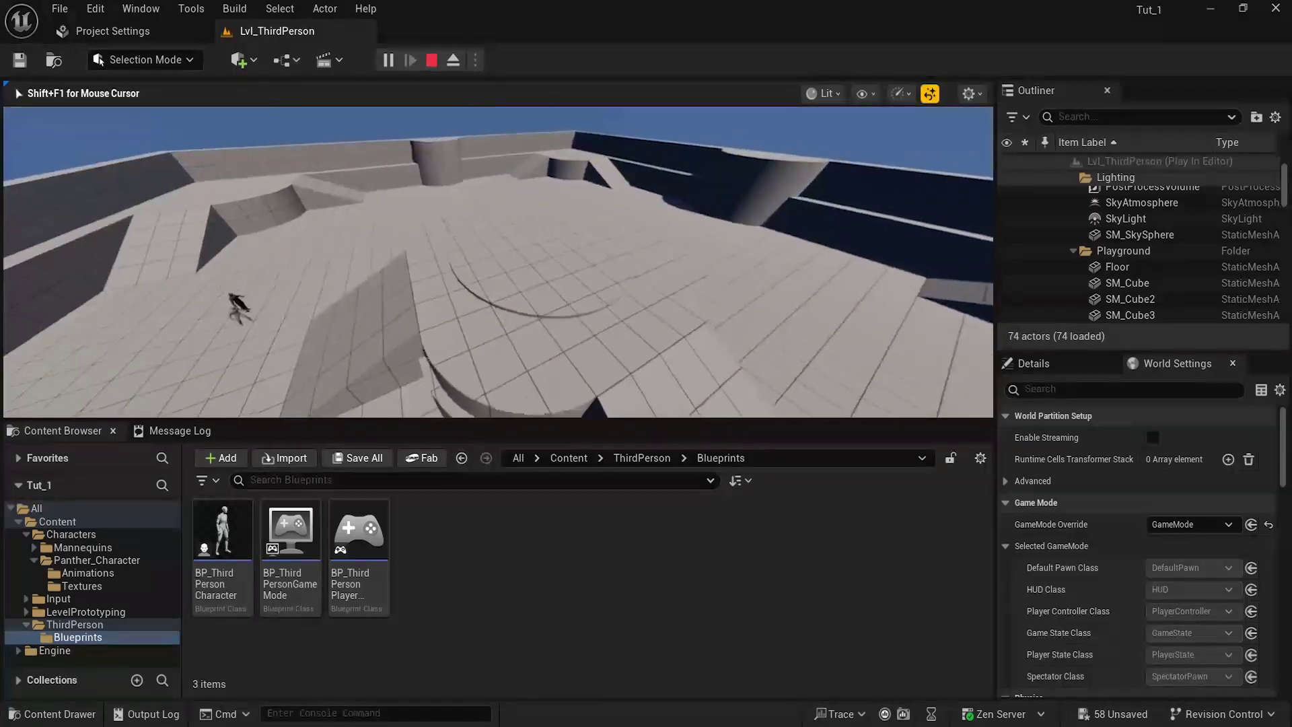
pyautogui.press('Escape')
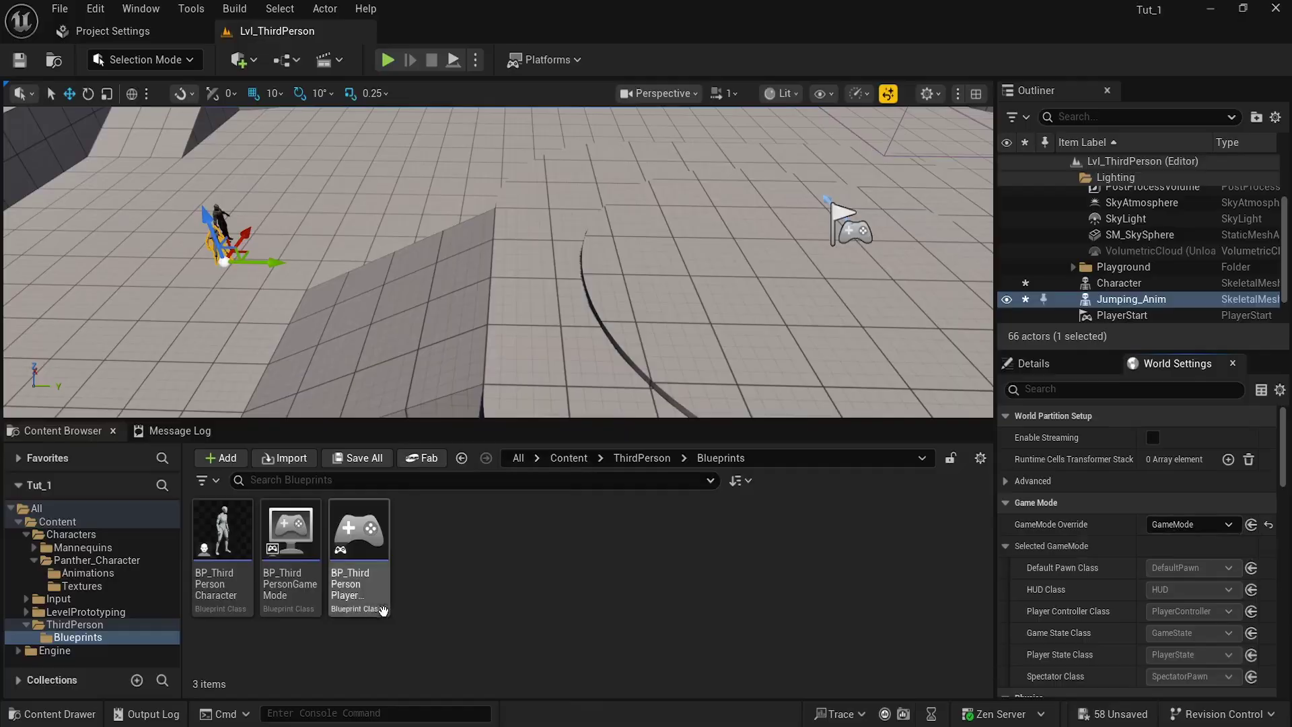
# - Set the level's GameMode Override to BP_ThirdPersonGameMode and assign BP_ThirdPersonCharacter as its Default Pawn Class
pyautogui.moveTo(276, 588)
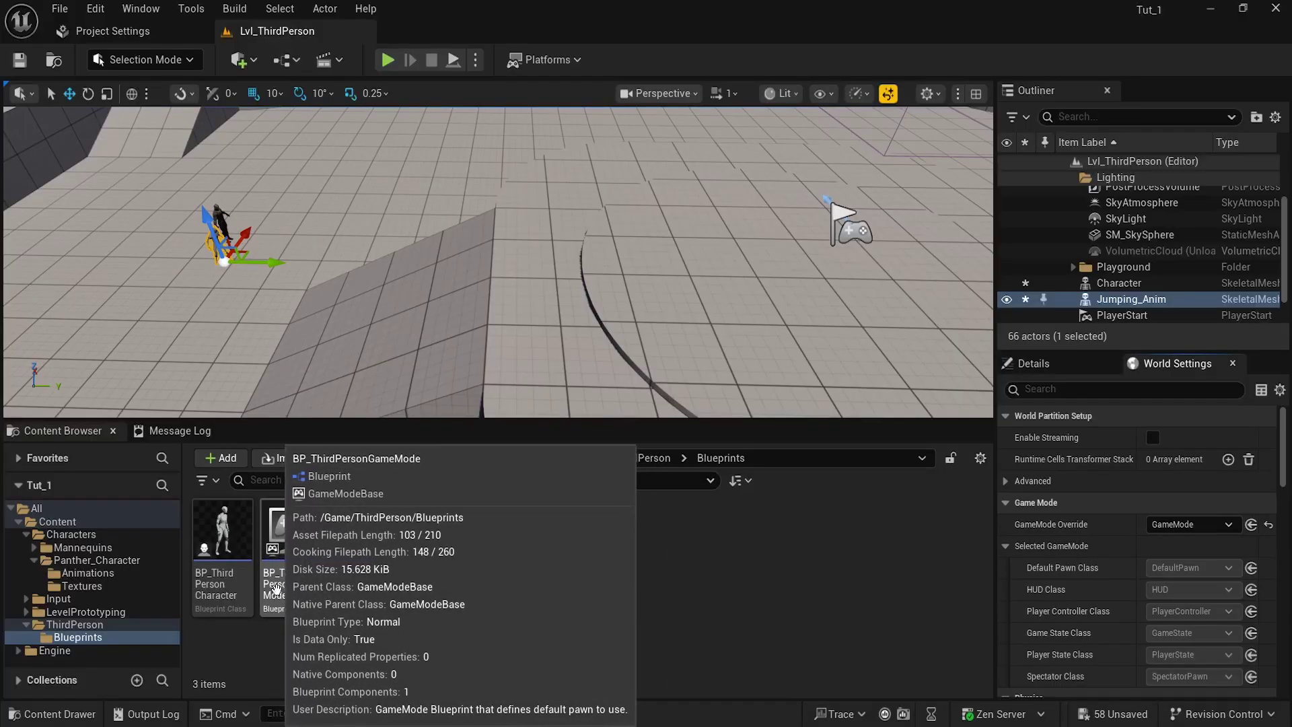
pyautogui.moveTo(276, 588); pyautogui.dragTo(1187, 520)
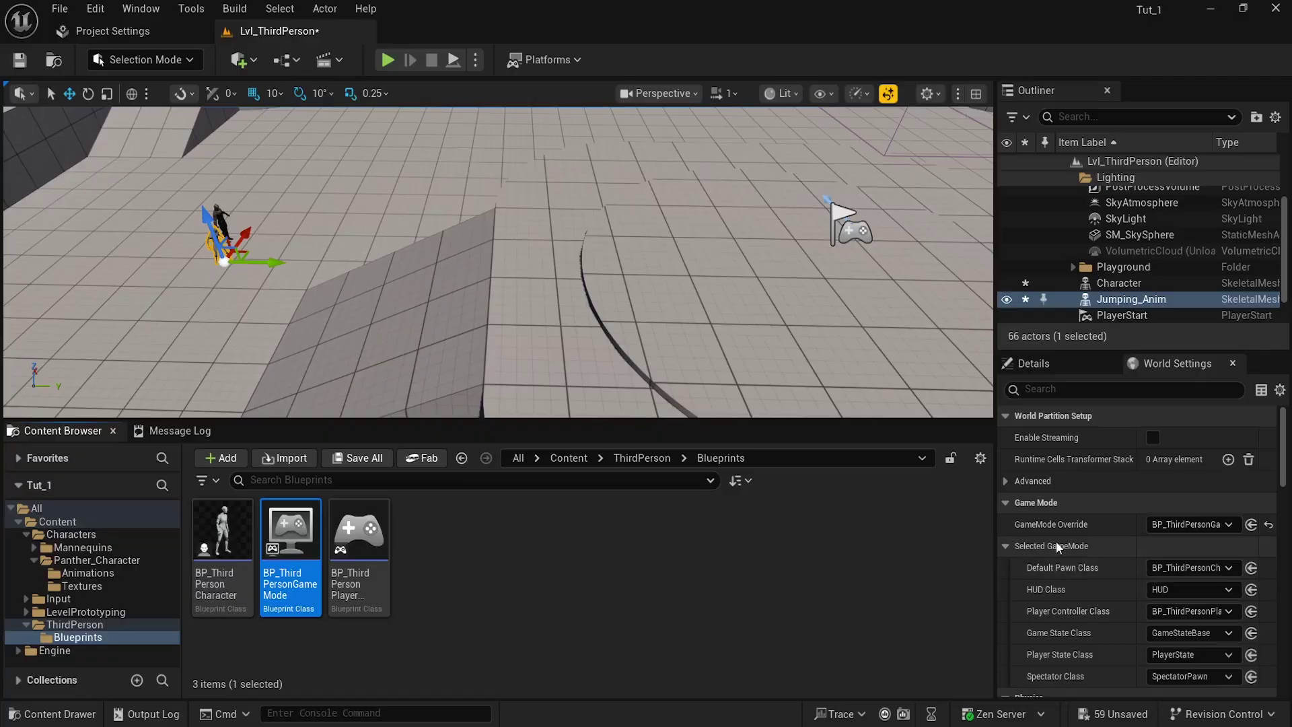
pyautogui.moveTo(1060, 573)
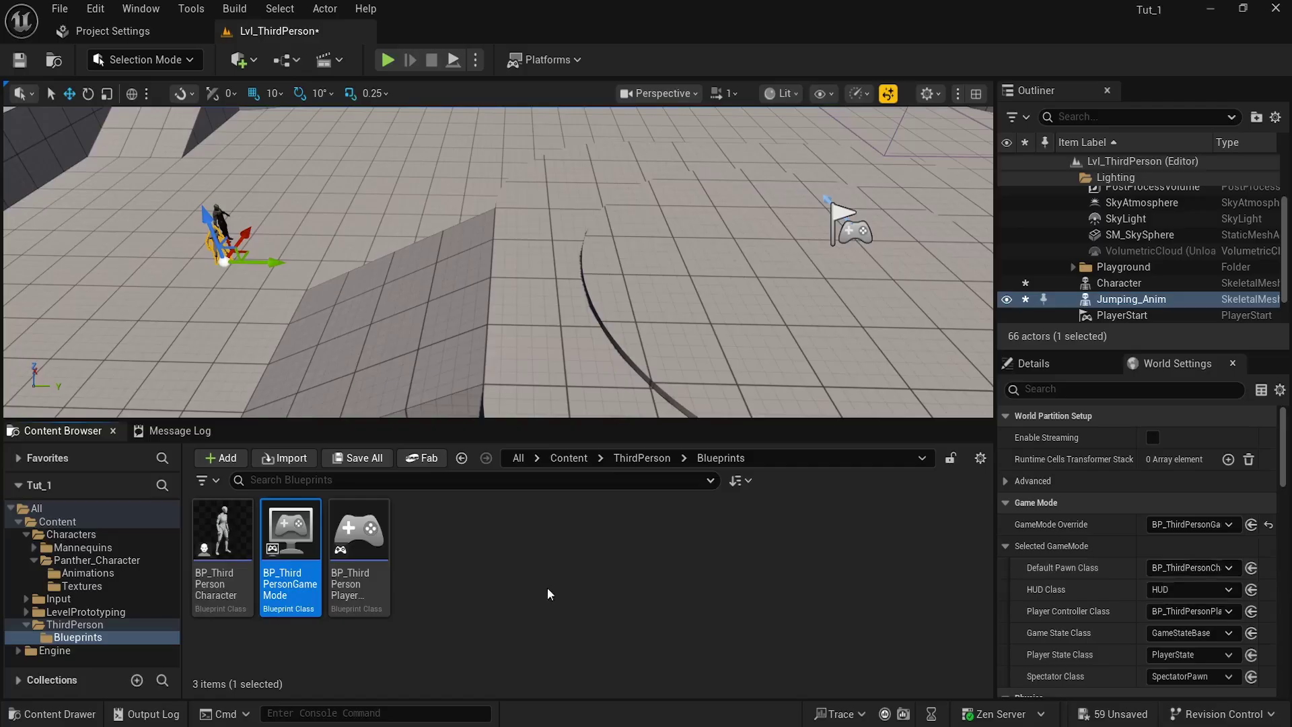
pyautogui.moveTo(236, 555)
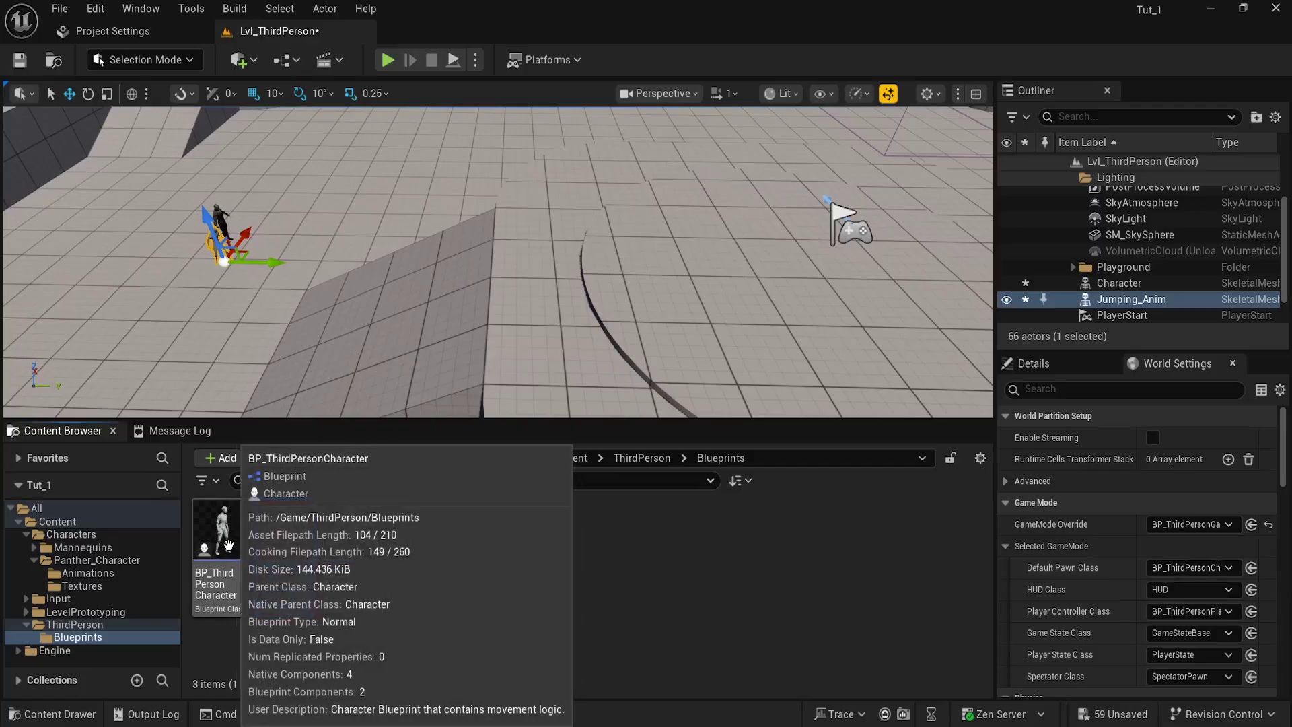
pyautogui.moveTo(238, 557); pyautogui.dragTo(1174, 568)
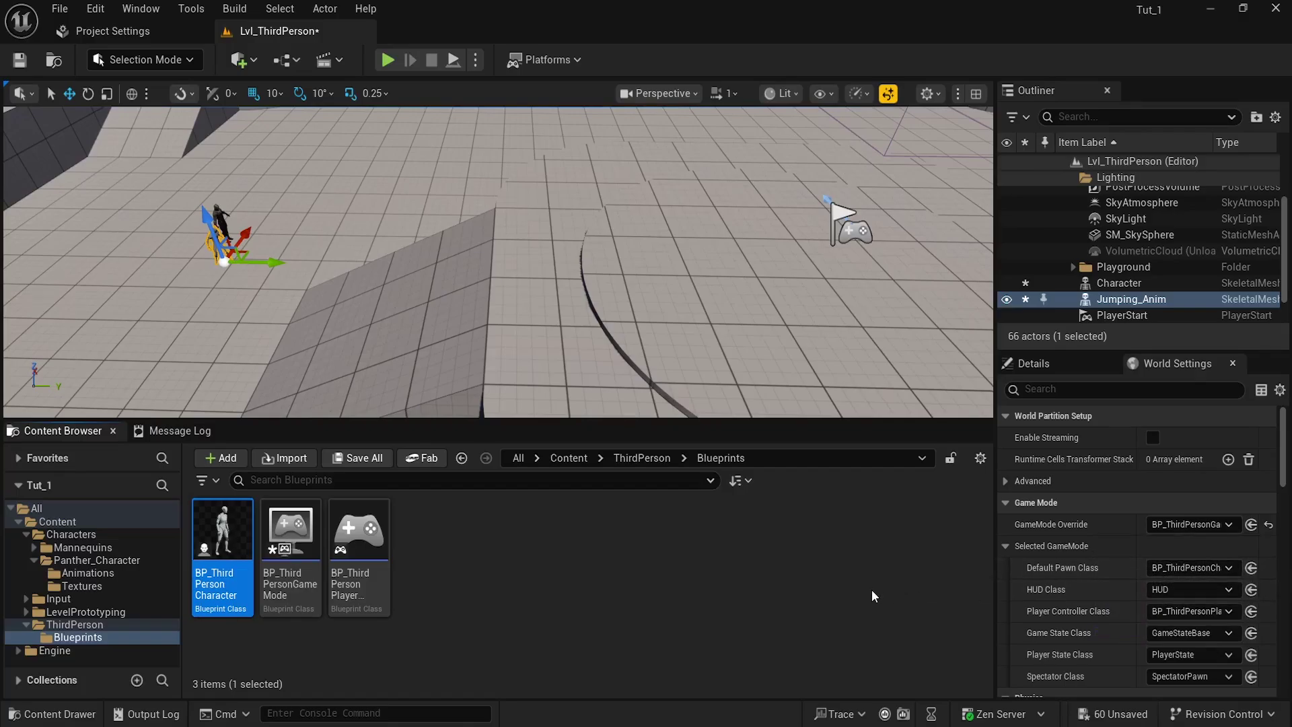
# - Play-test the level with the third-person mannequin, running and jumping around the arena, and stop the simulation
pyautogui.click(389, 60)
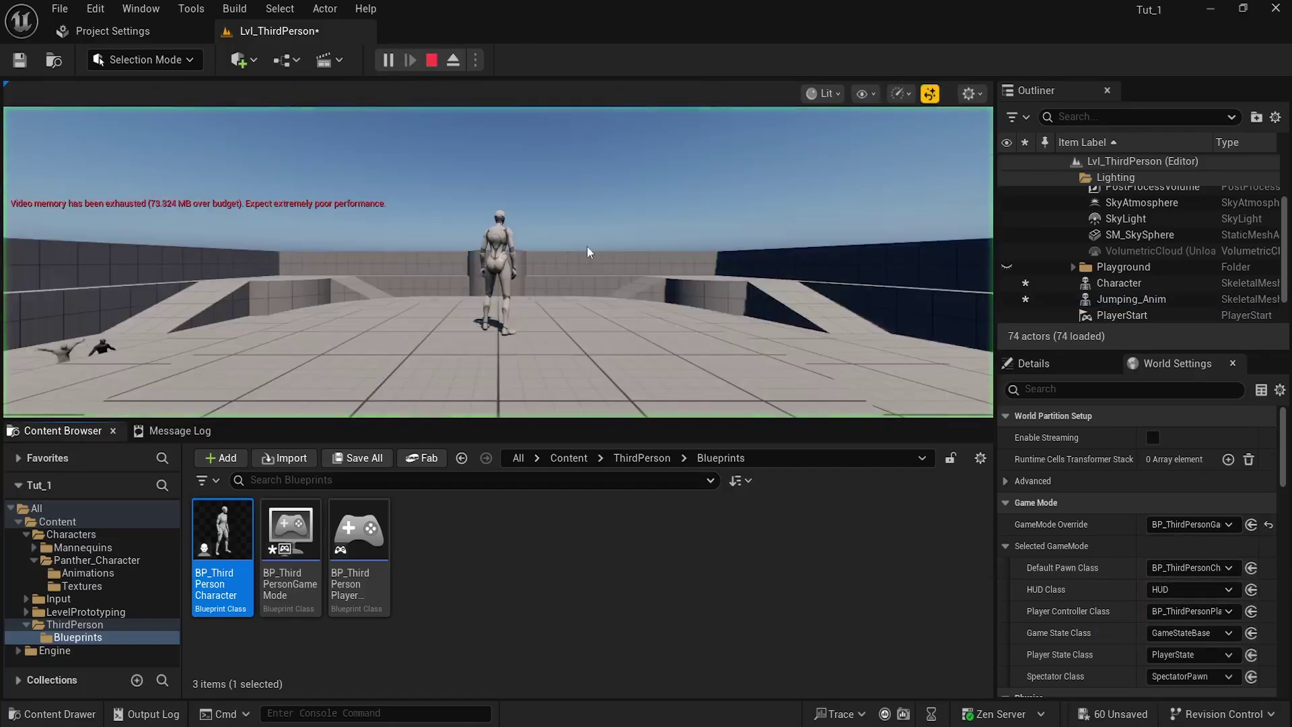
pyautogui.press('w')
pyautogui.press('space')
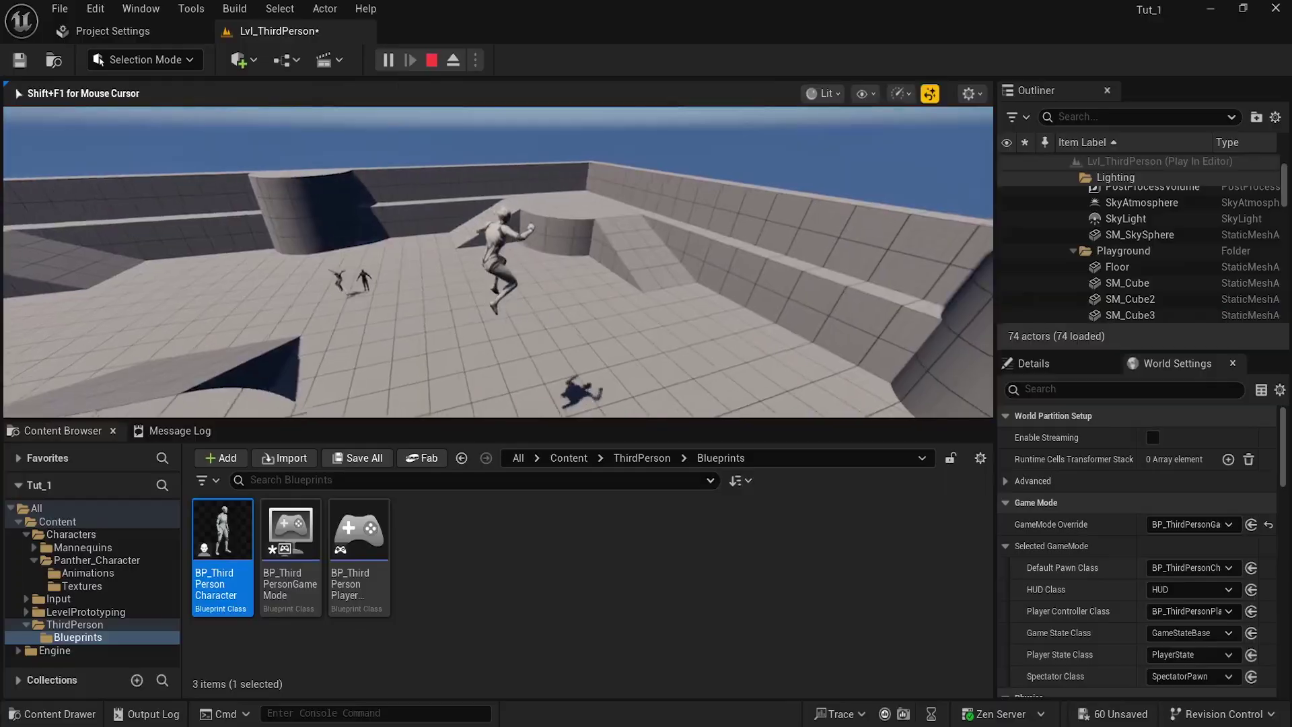
pyautogui.press('space')
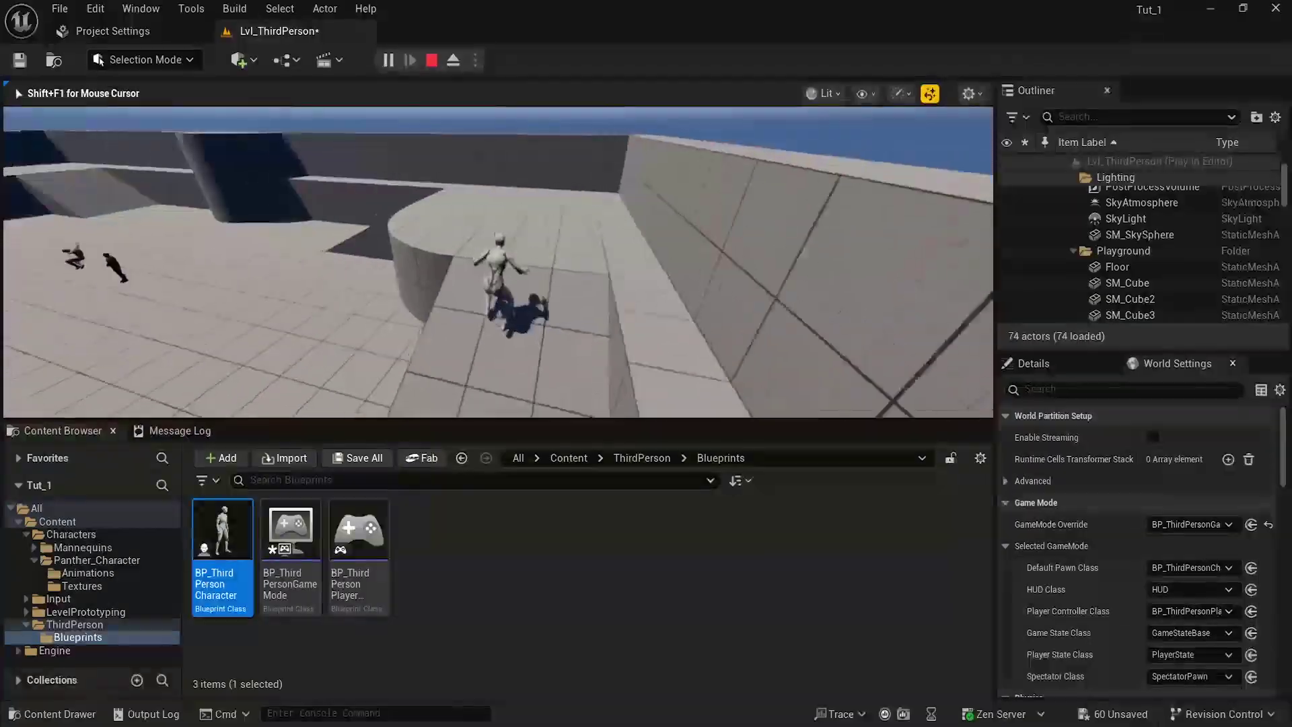
pyautogui.press('w')
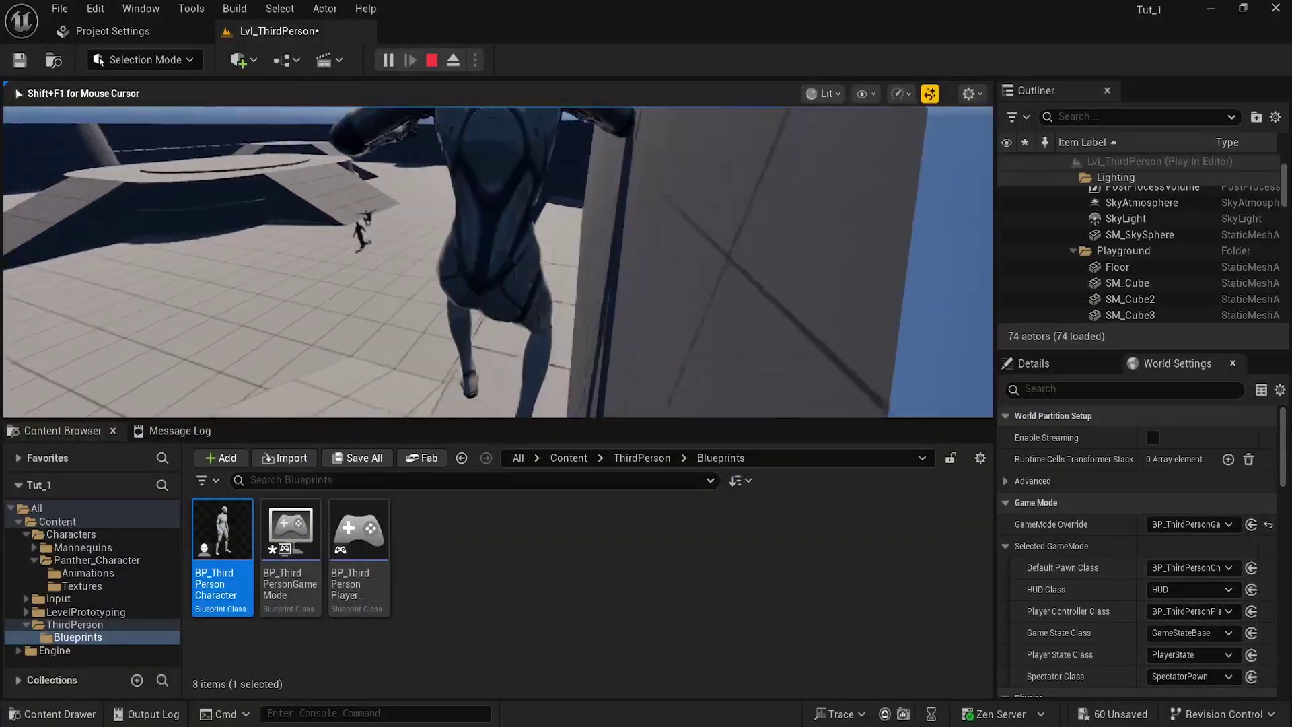
pyautogui.press('w')
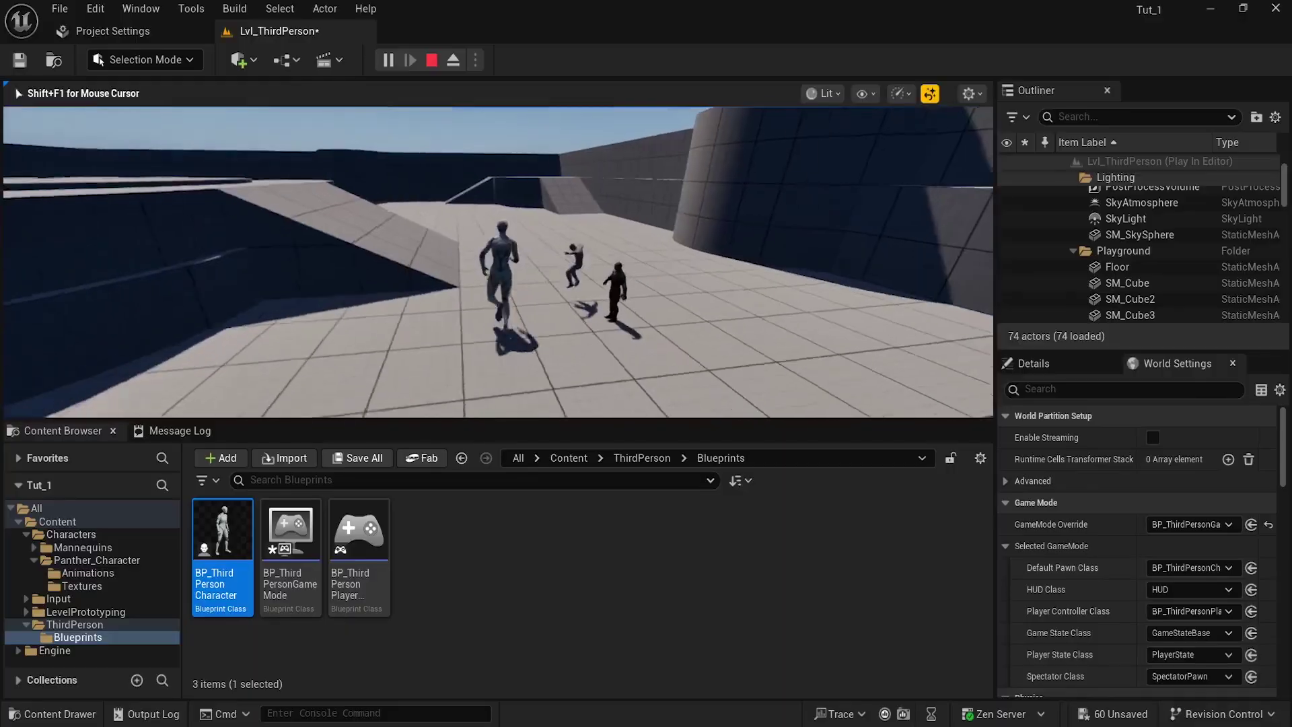
pyautogui.press('space')
pyautogui.press('w')
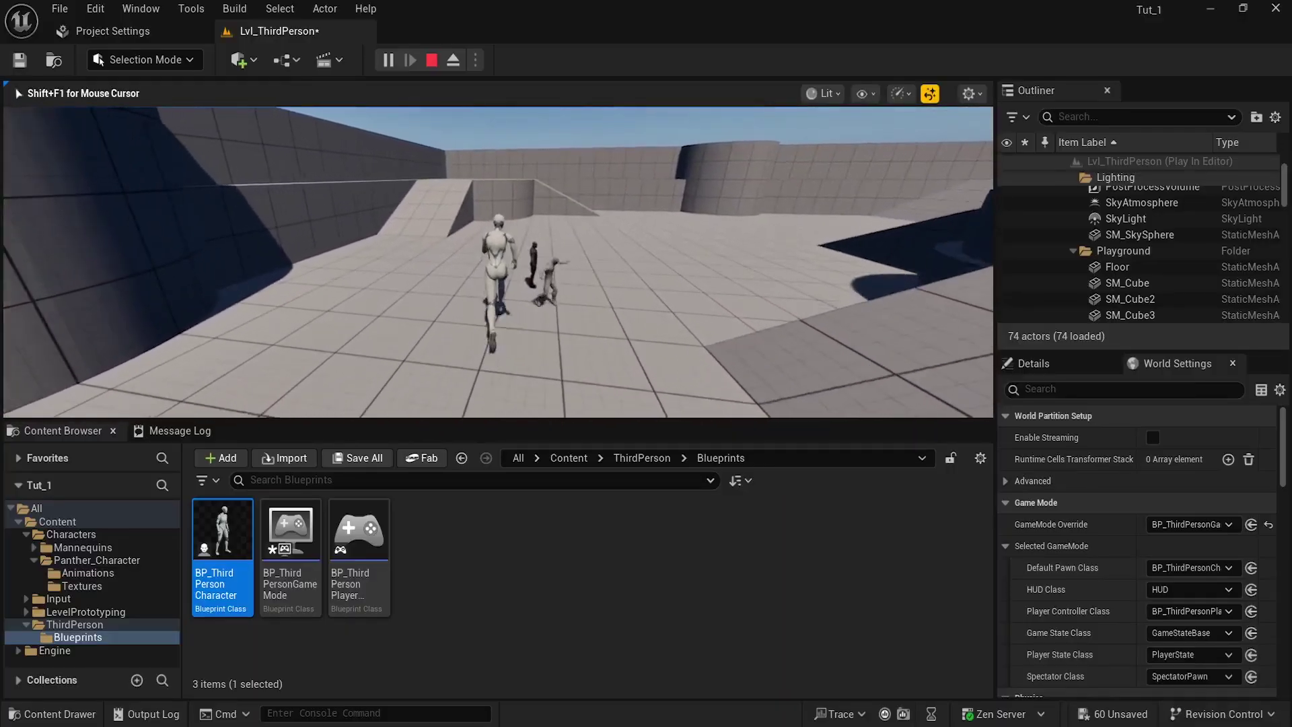
pyautogui.press('w')
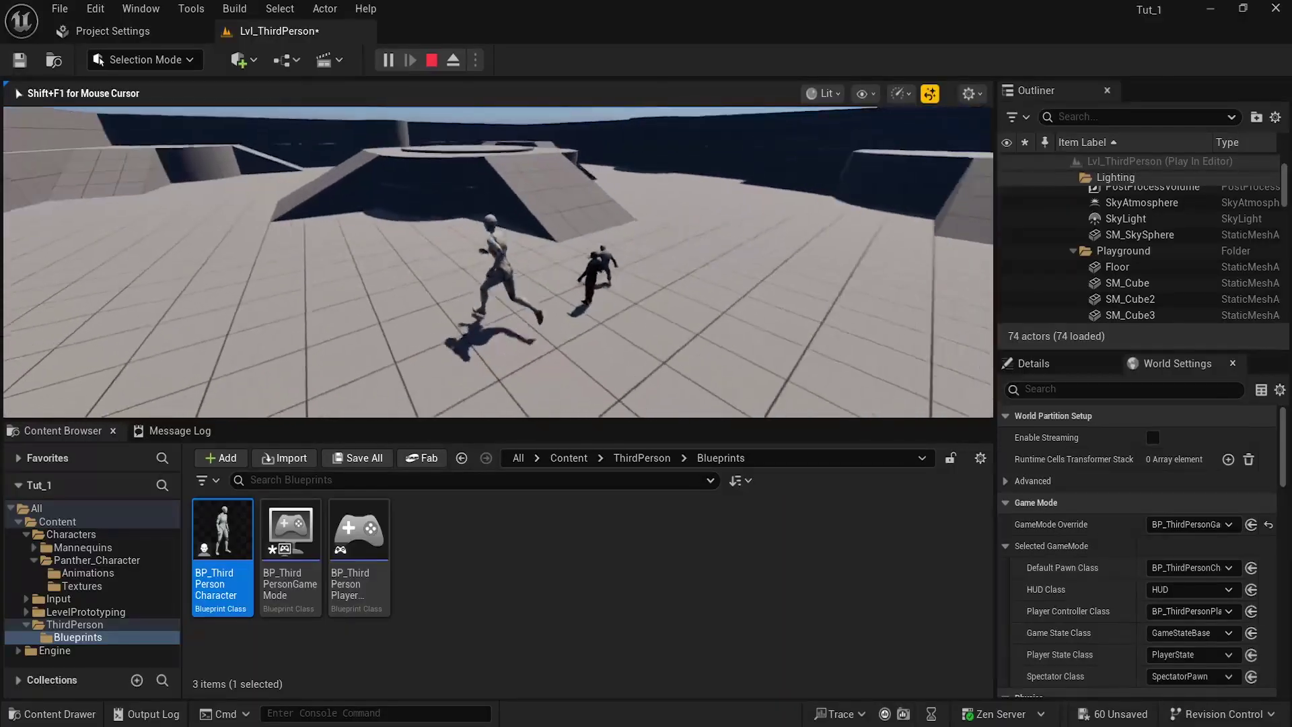
pyautogui.press('w')
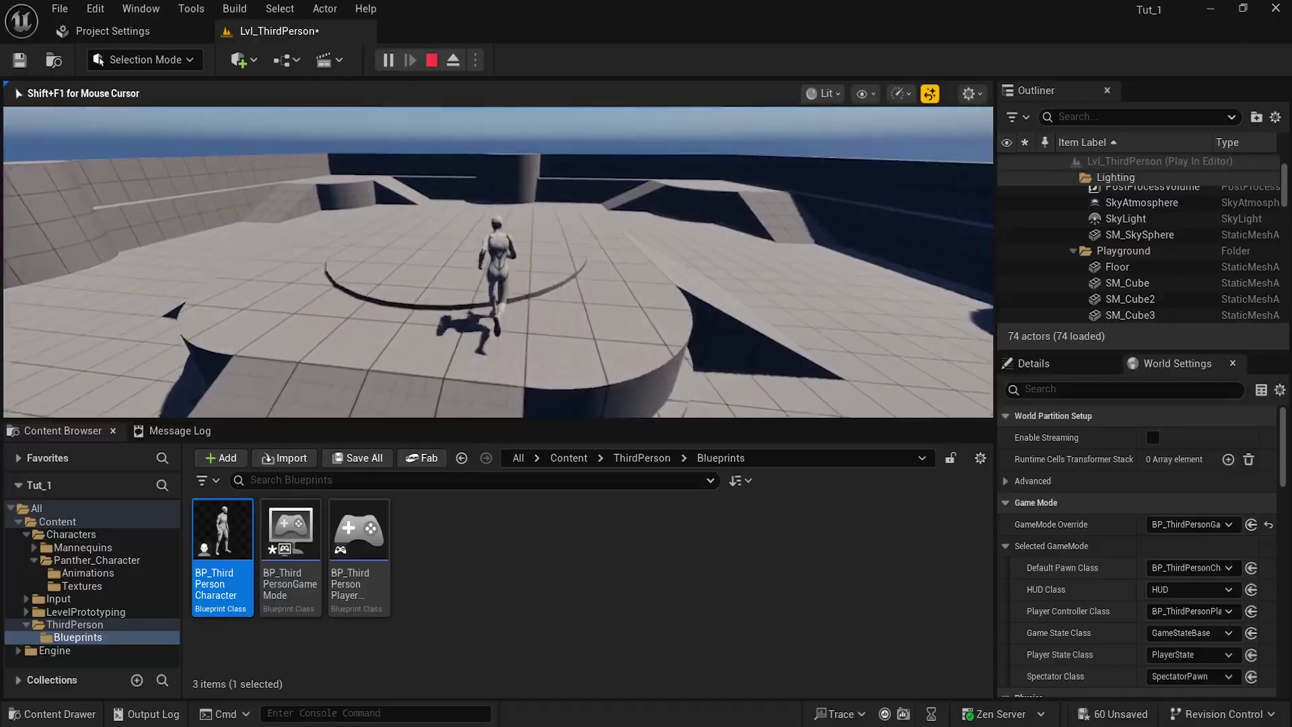
pyautogui.press('w')
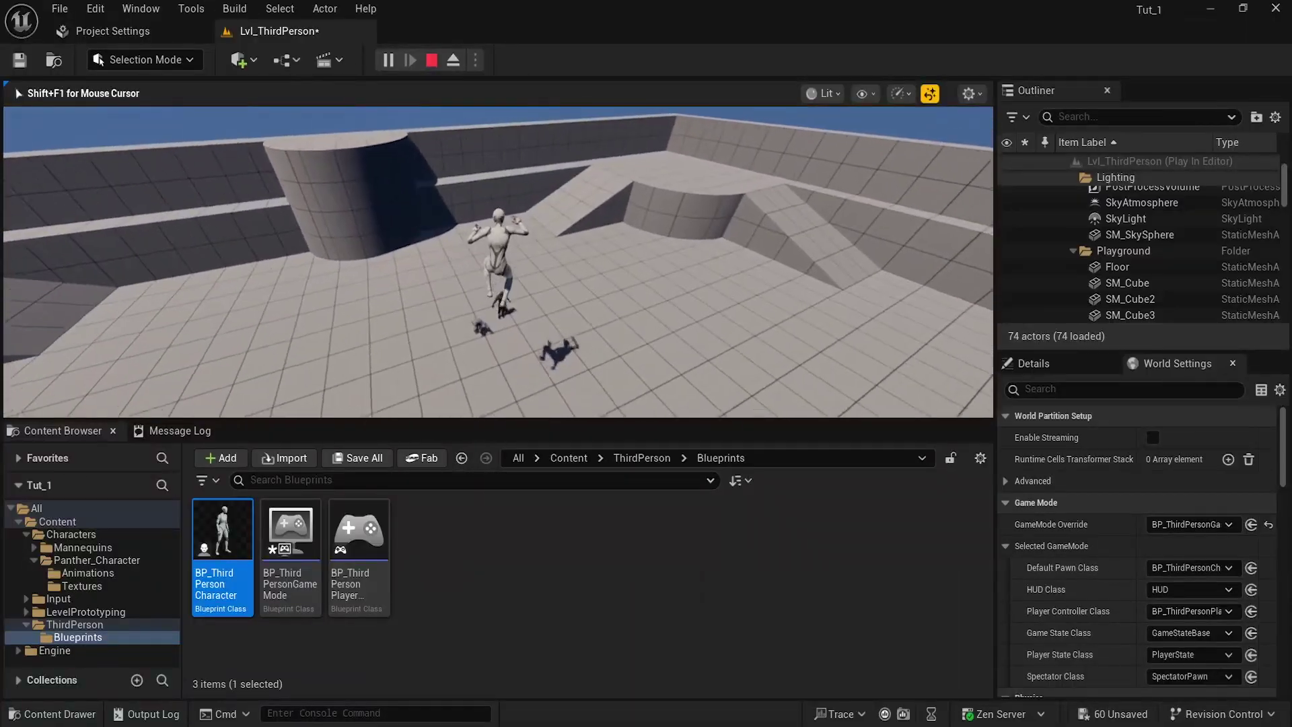
pyautogui.press('d')
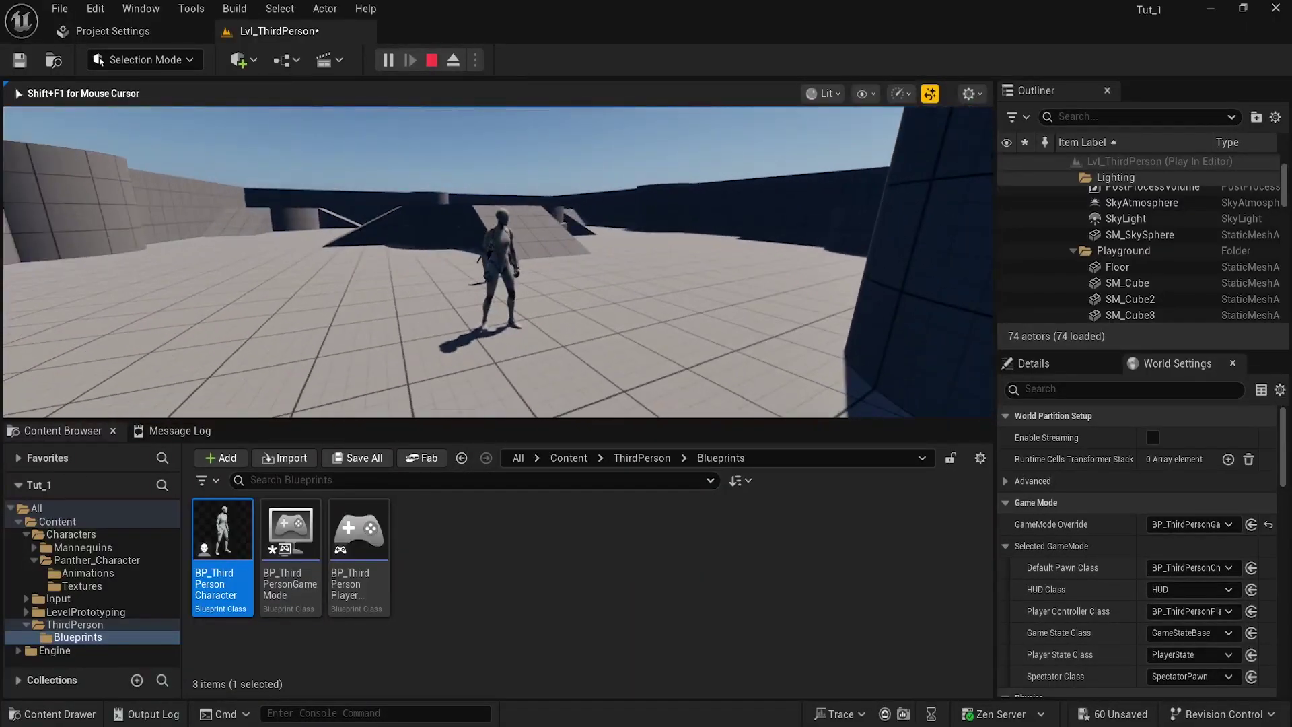
pyautogui.press('w')
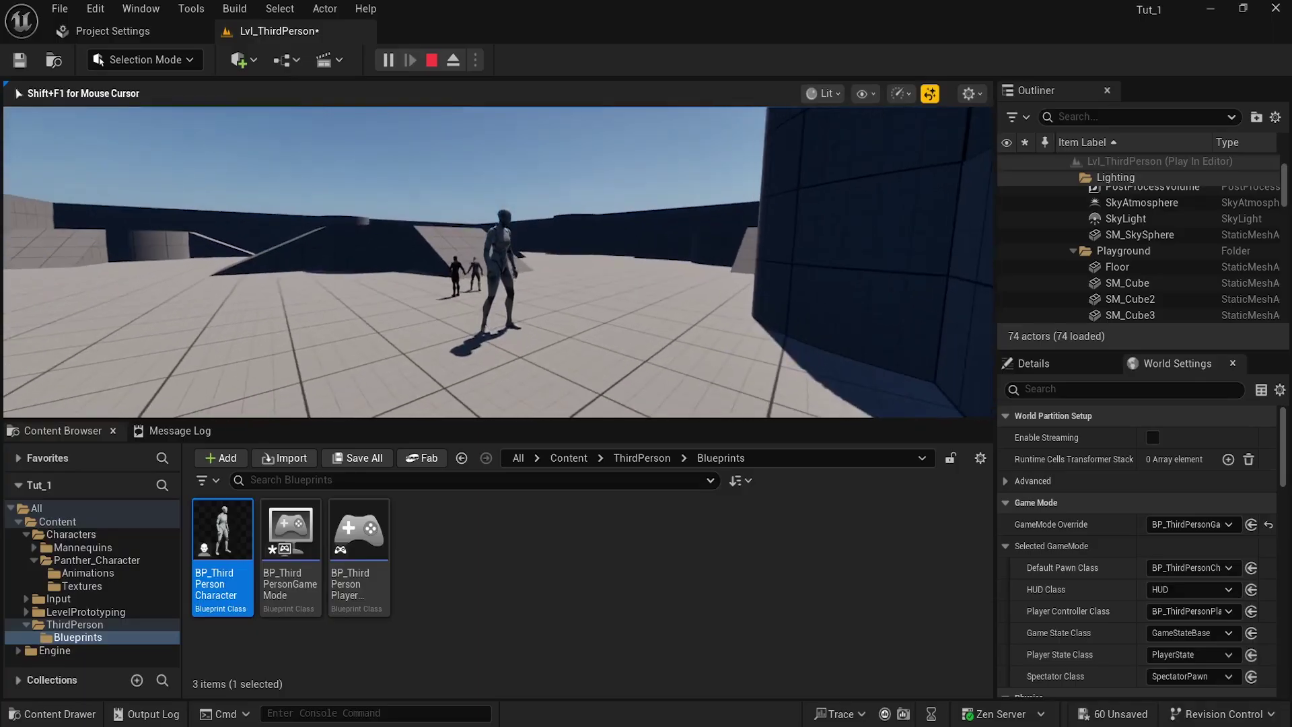
pyautogui.press('Escape')
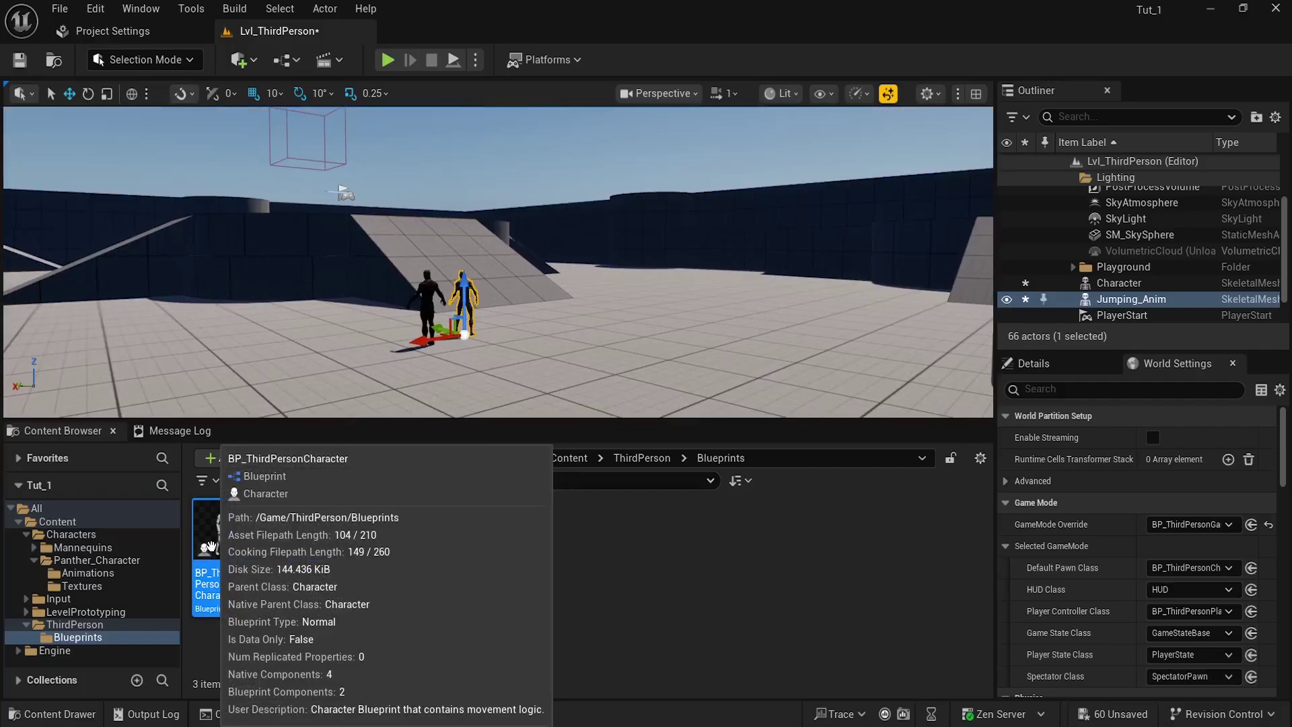
# - Open the BP_ThirdPersonCharacter blueprint full size and set its Mesh component's skeletal mesh asset to Character
pyautogui.doubleClick(222, 579)
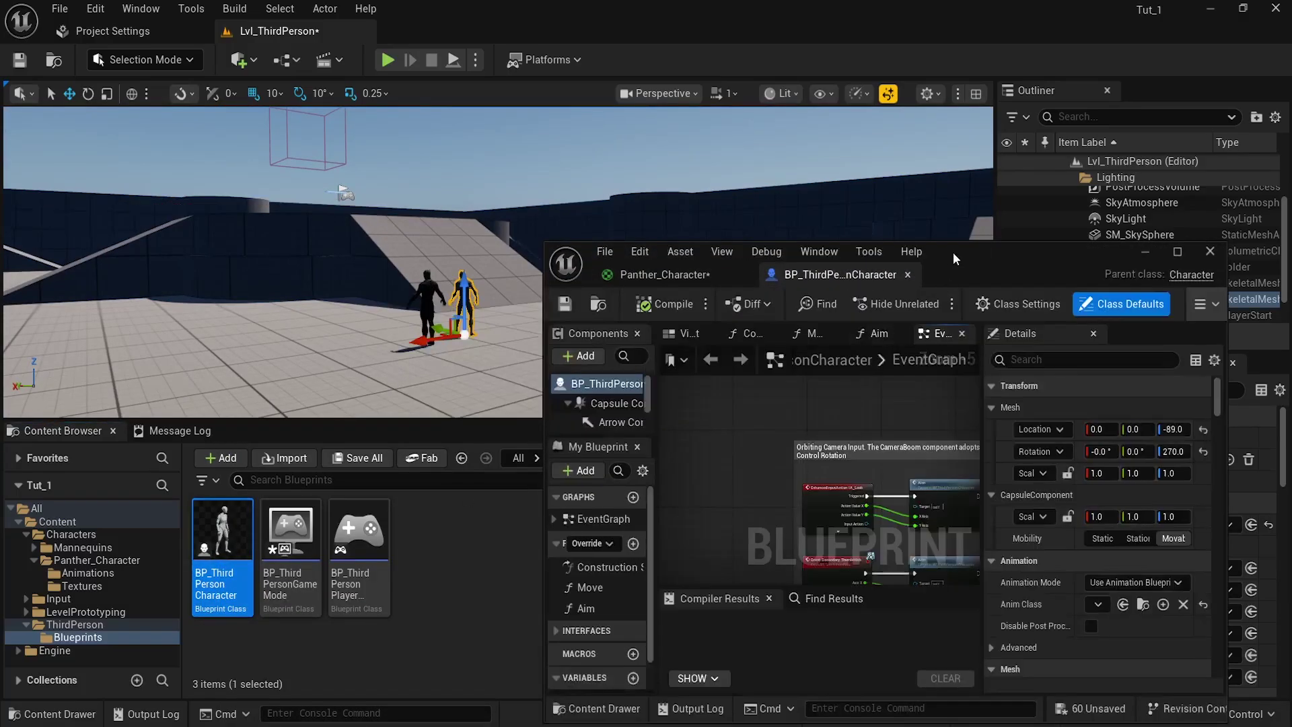
pyautogui.doubleClick(953, 253)
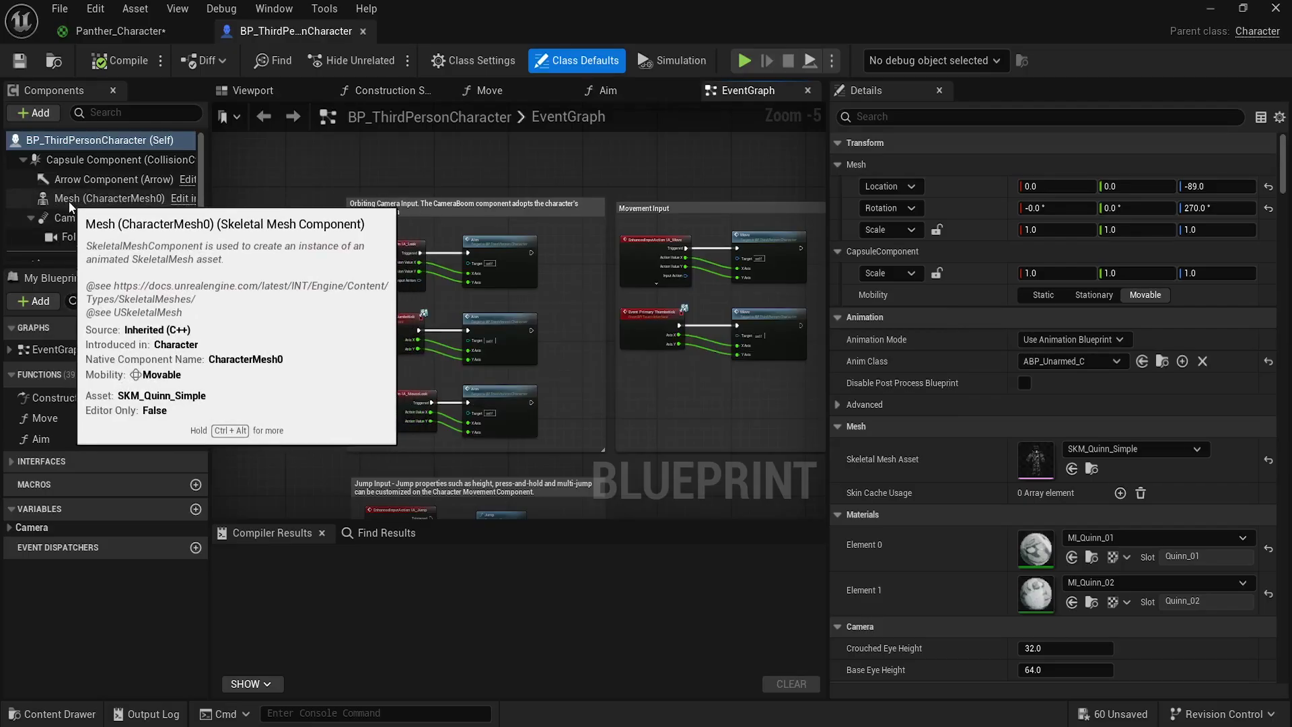
pyautogui.click(87, 199)
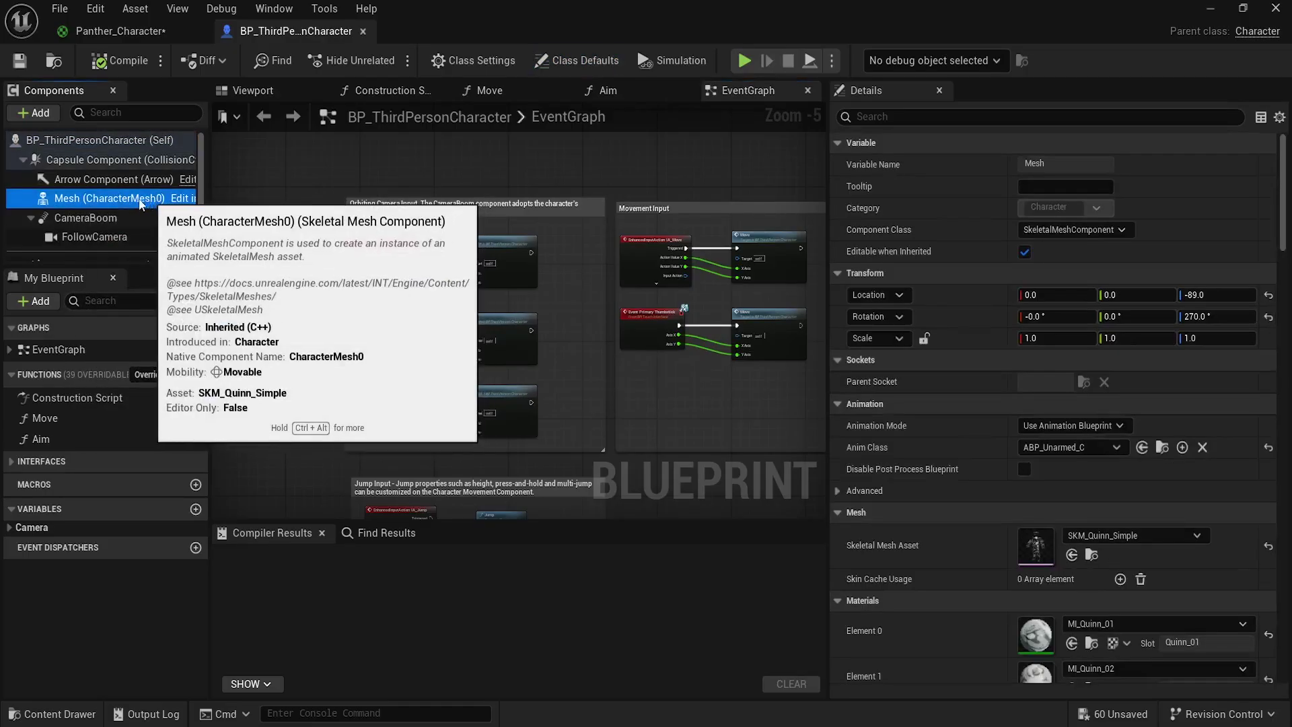
pyautogui.scroll(-2, 915, 477)
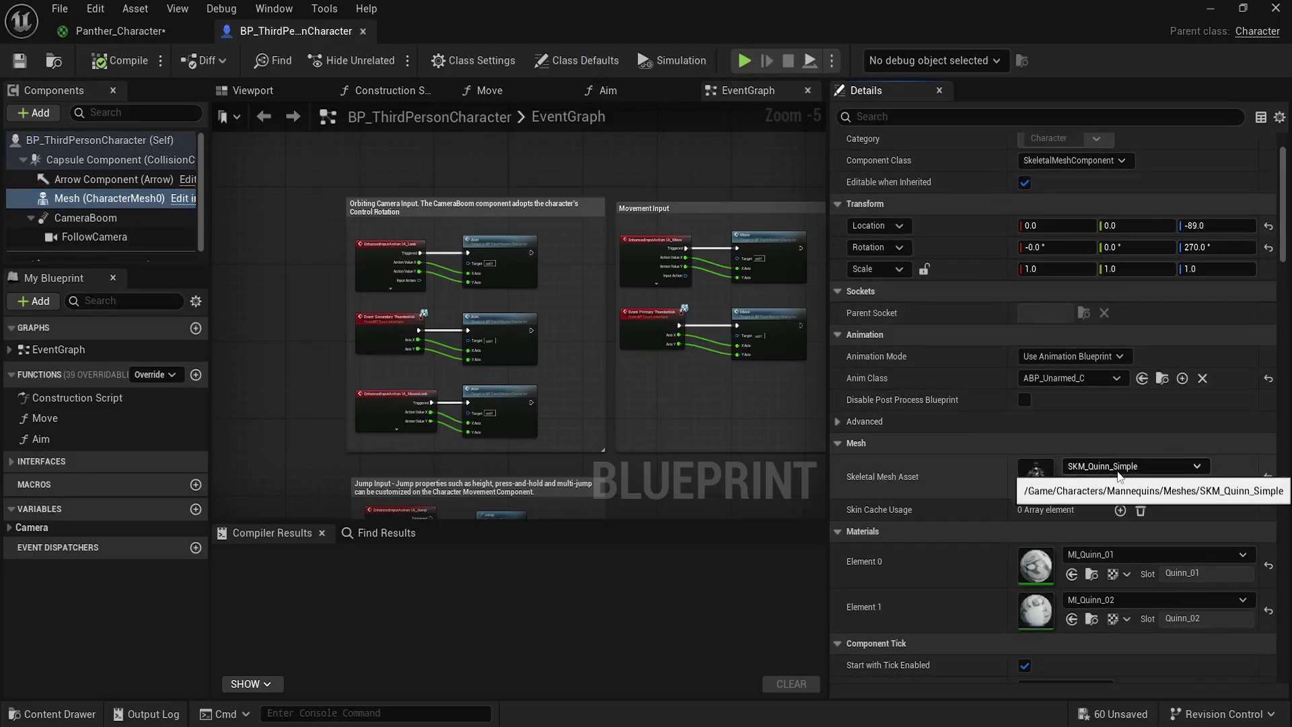
pyautogui.click(1115, 466)
pyautogui.scroll(3, 1145, 370)
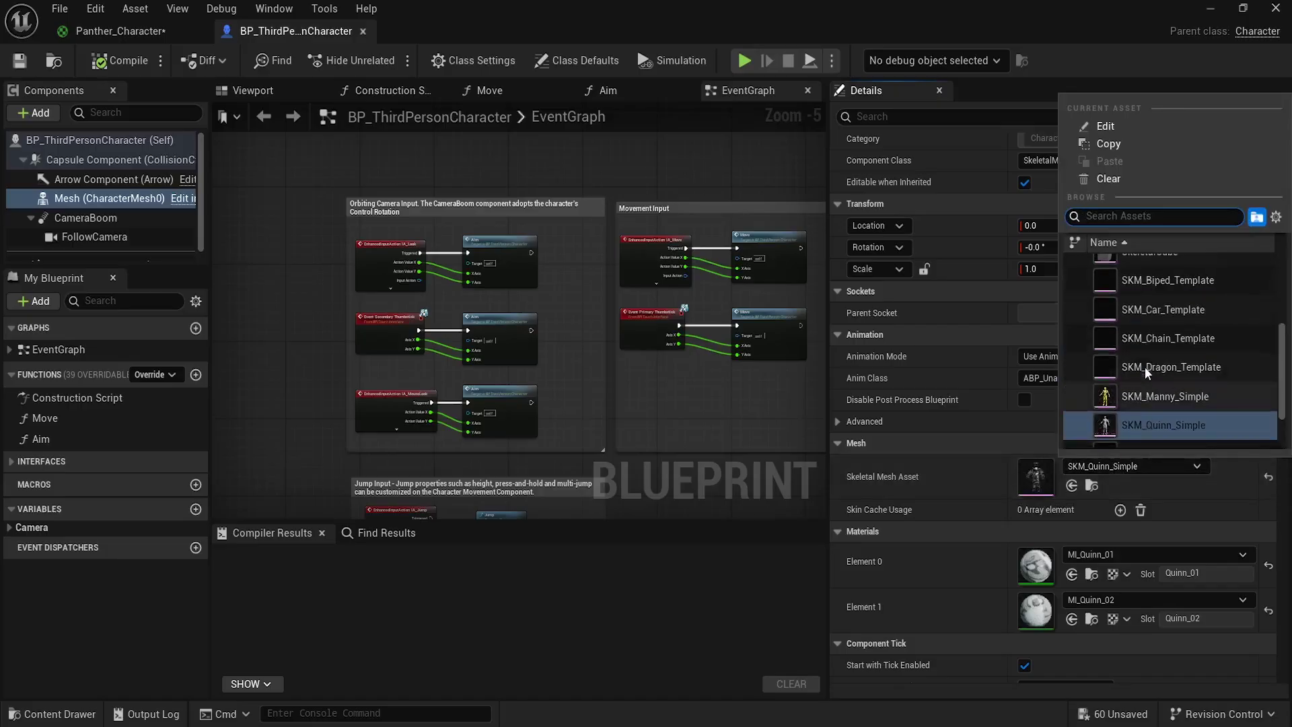
pyautogui.scroll(2, 1146, 364)
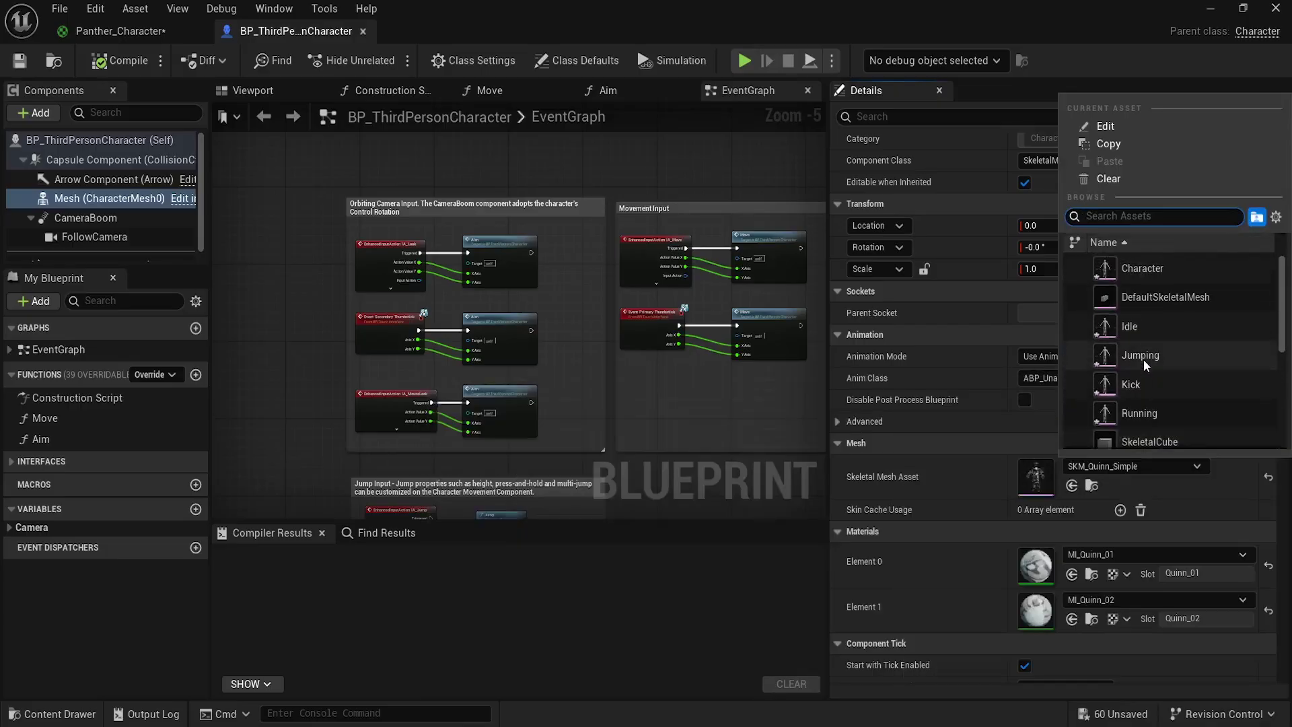
pyautogui.click(1131, 267)
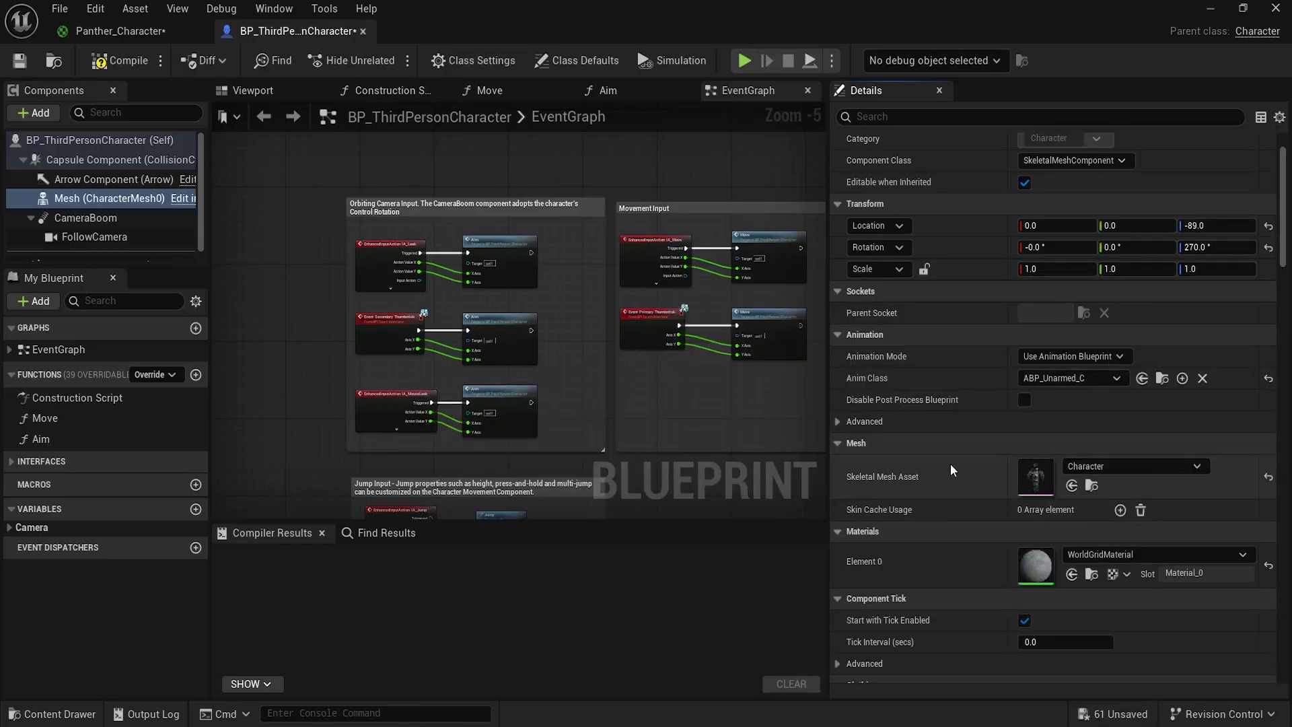
# - Show the blueprint's 3D preview and scale the character mesh uniformly to 2.0
pyautogui.click(261, 93)
pyautogui.keyDown('alt'); pyautogui.moveTo(592, 367); pyautogui.dragTo(532, 367); pyautogui.keyUp('alt')
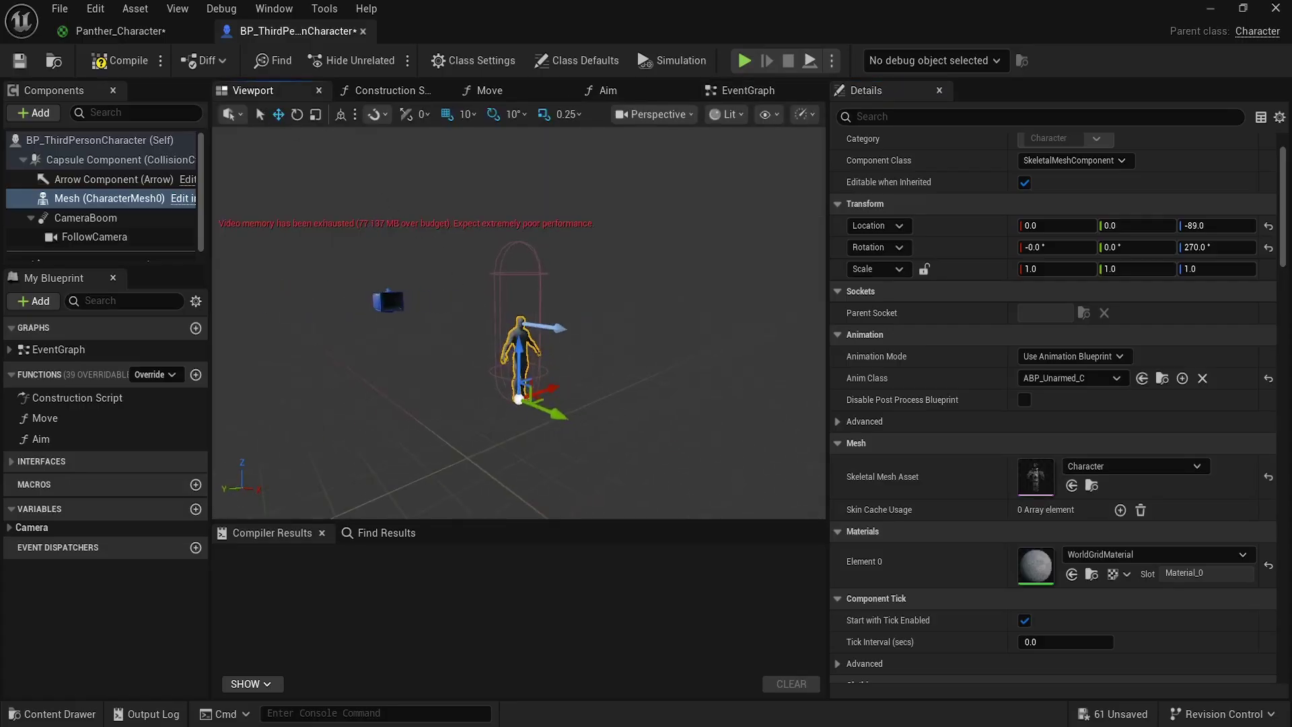
pyautogui.moveTo(592, 367)
pyautogui.mouseDown(button='right')
pyautogui.moveTo(582, 376)
pyautogui.moveTo(599, 378)
pyautogui.moveTo(592, 367)
pyautogui.mouseUp(button='right')
pyautogui.press('w')
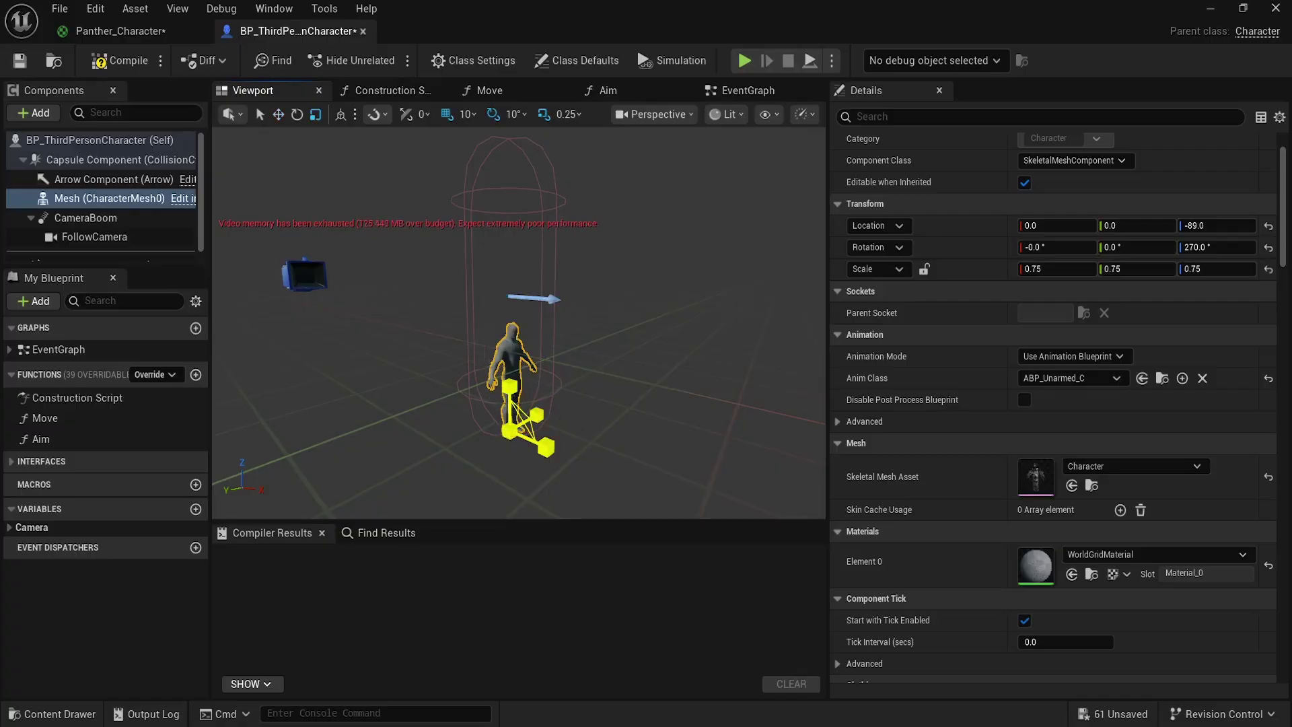
pyautogui.moveTo(510, 431); pyautogui.dragTo(545, 405)
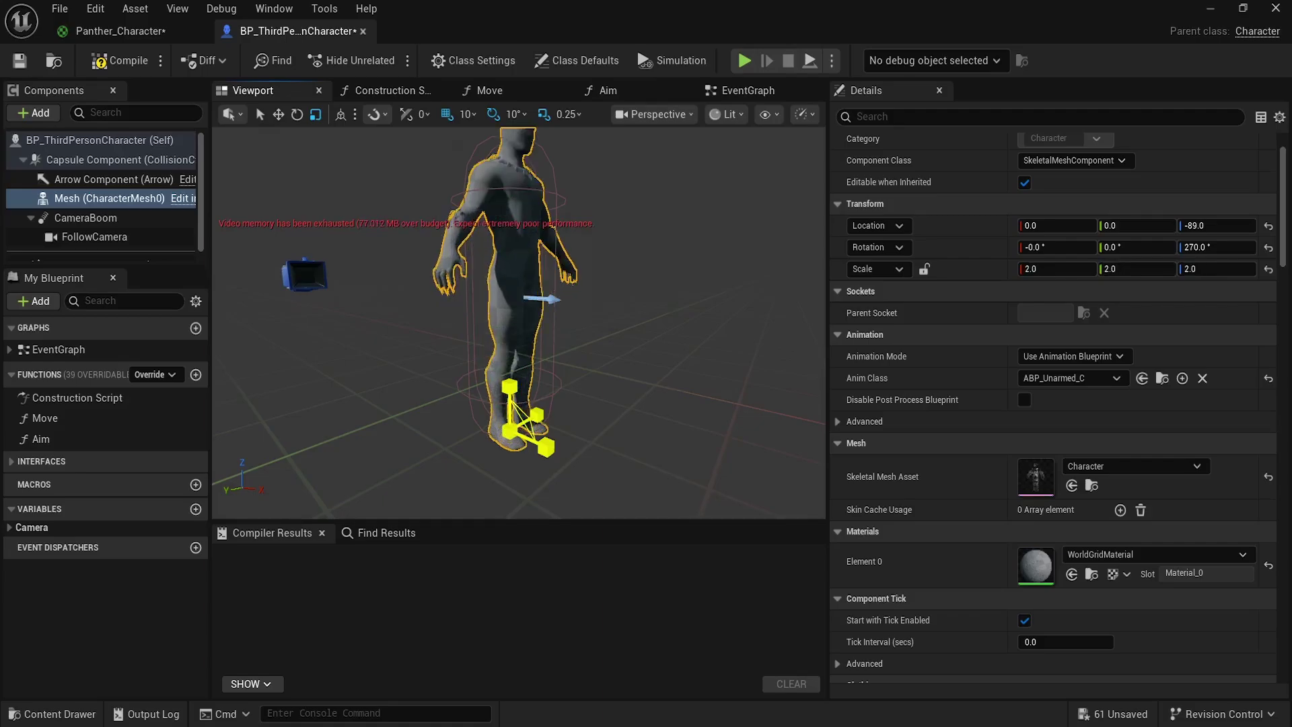
pyautogui.moveTo(495, 384); pyautogui.dragTo(498, 385, button='right')
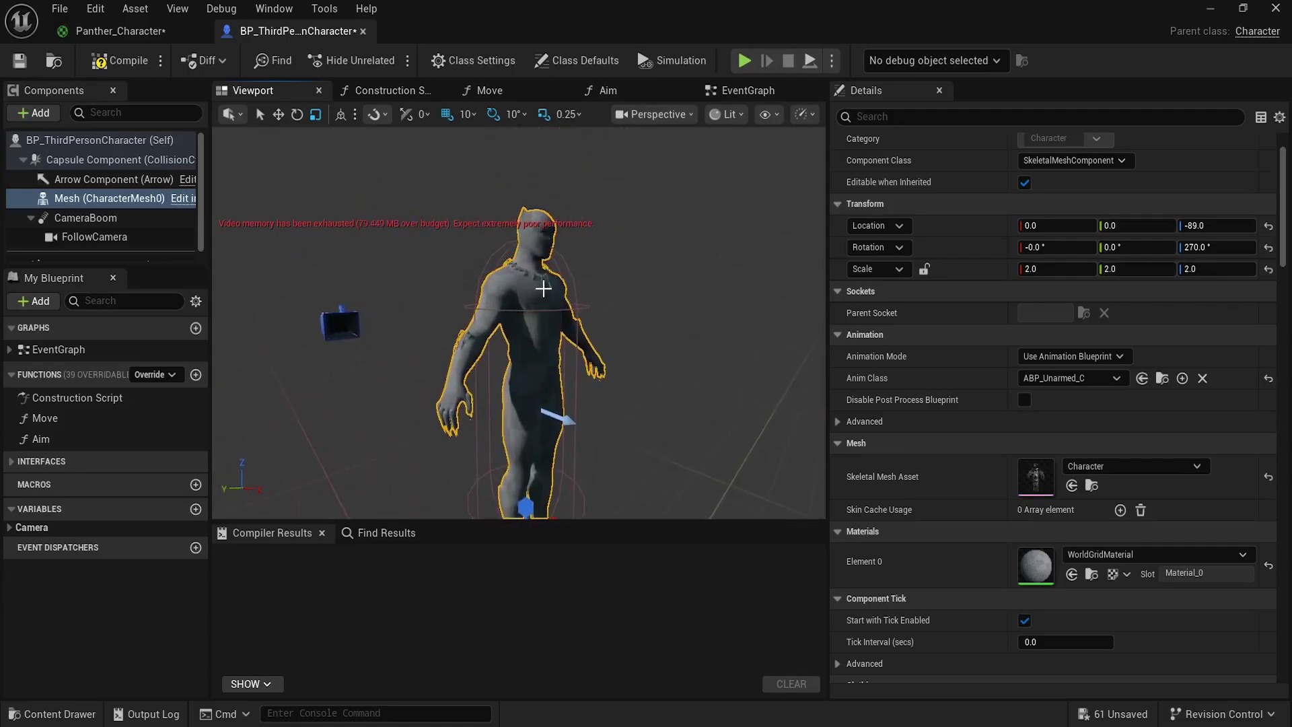
pyautogui.scroll(-3, 544, 288)
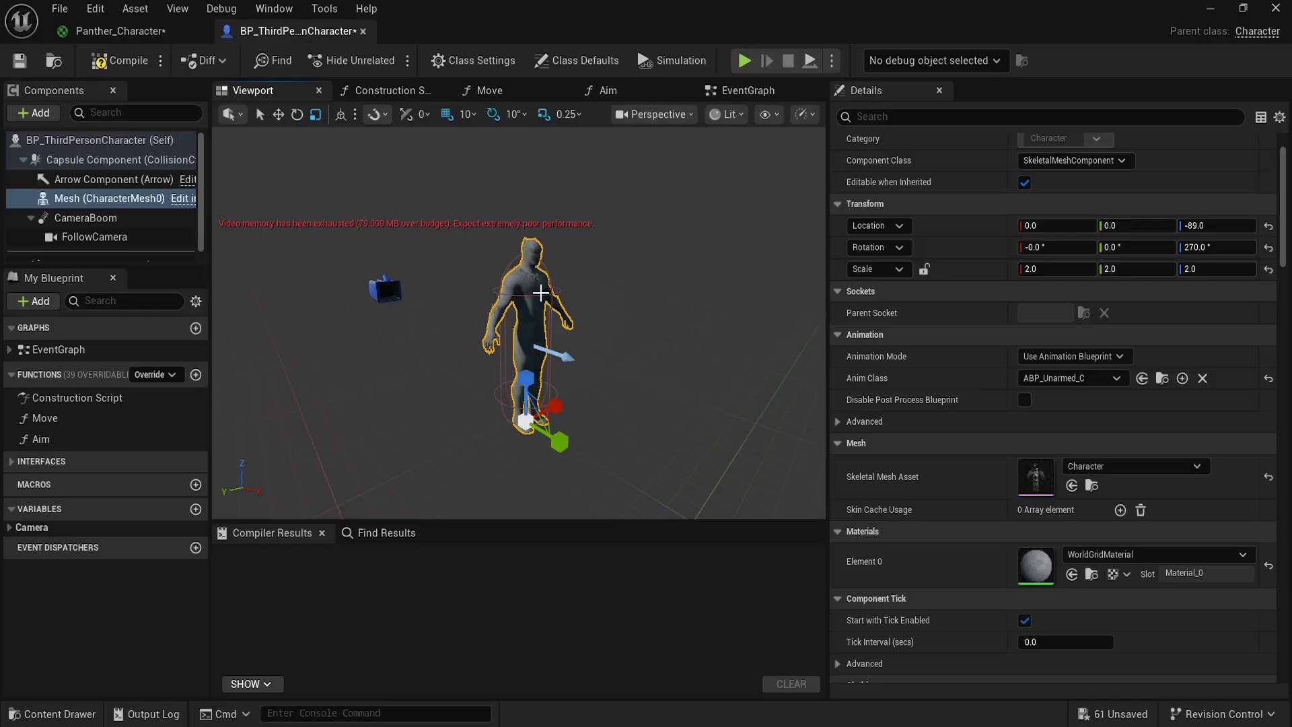
# - Play-test the level with the scaled character mesh, moving and jumping around the arena, and stop the simulation
pyautogui.click(744, 59)
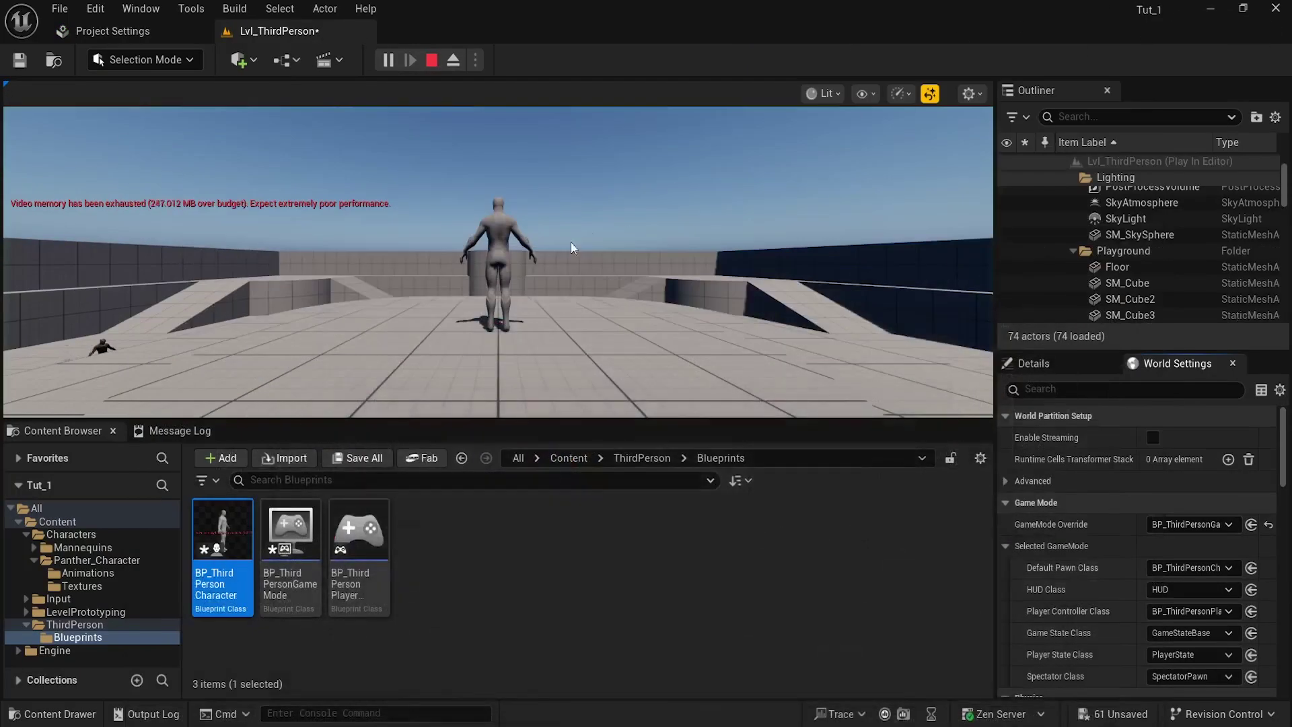
pyautogui.click(571, 246)
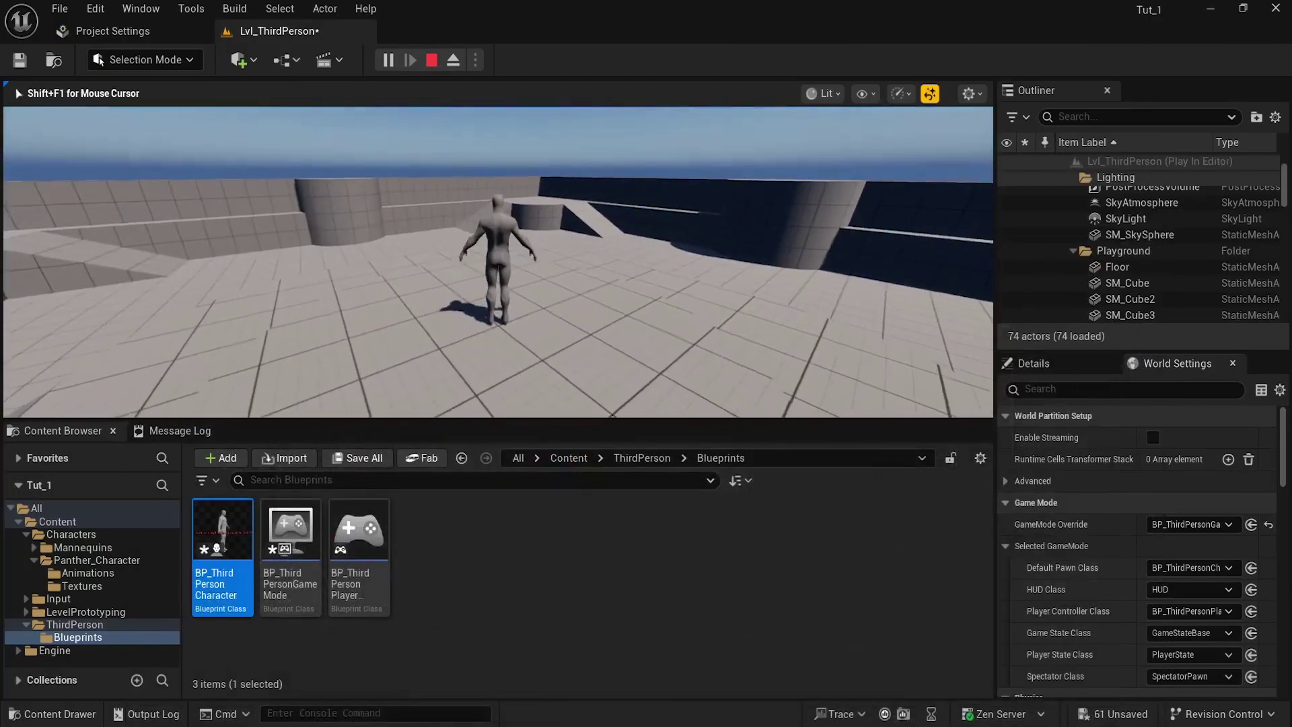
pyautogui.press('w')
pyautogui.press('space')
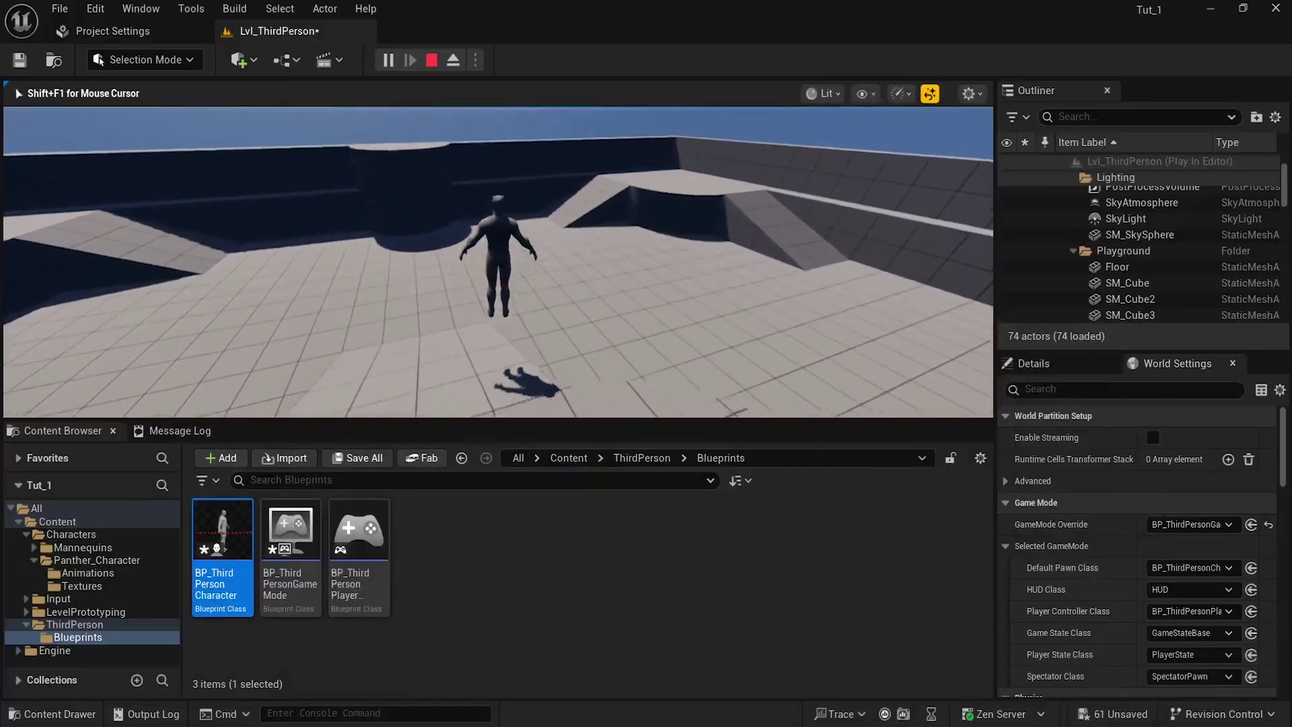
pyautogui.press('w')
pyautogui.press('space')
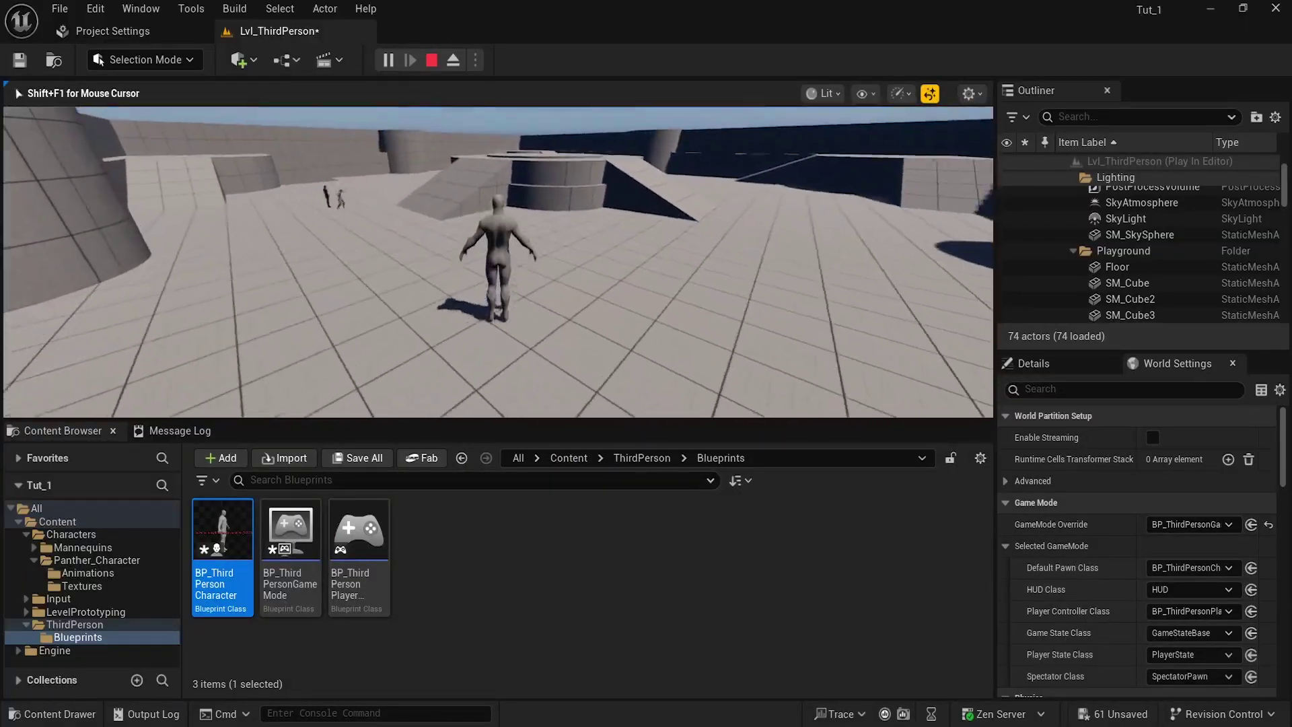
pyautogui.press('w')
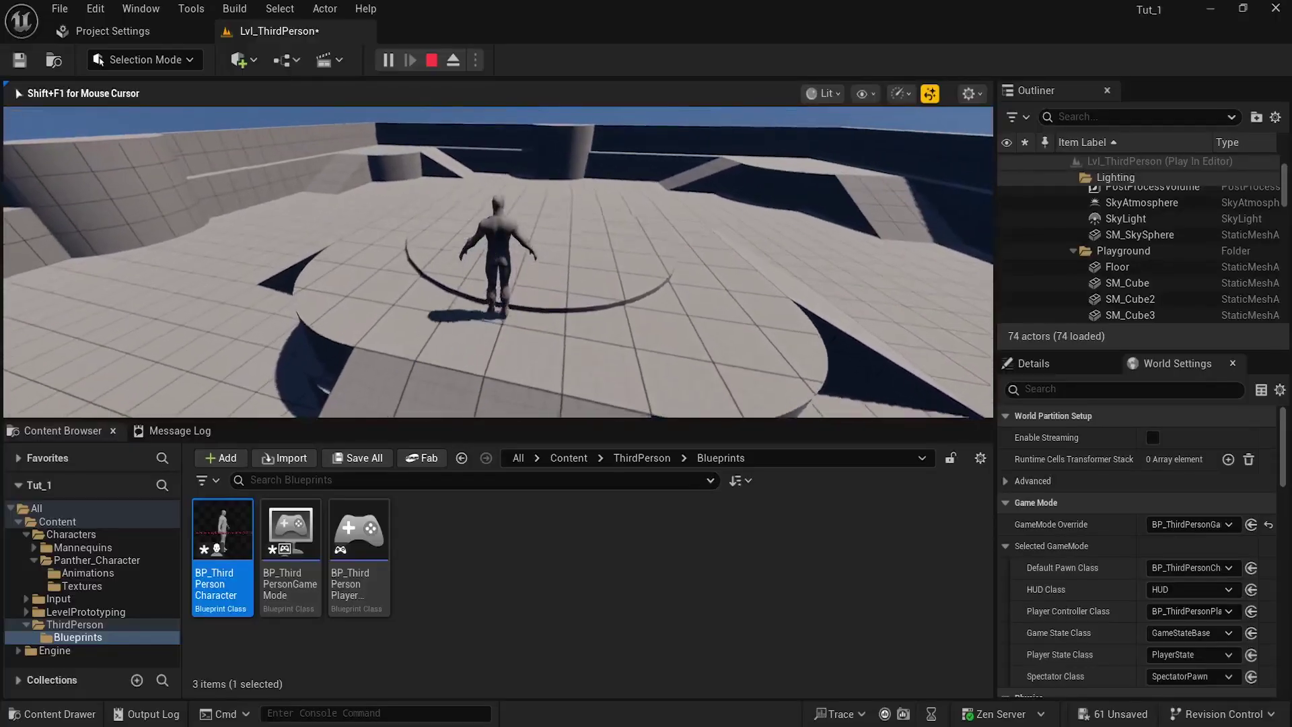
pyautogui.press('space')
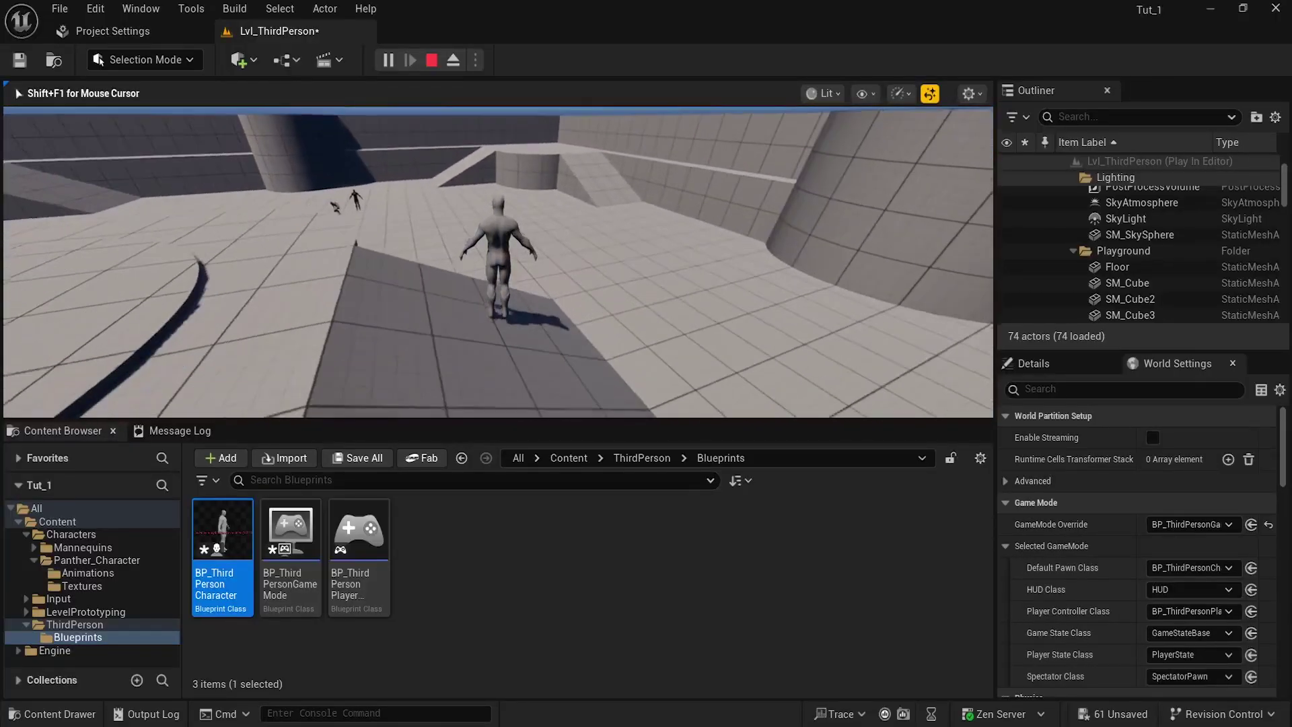
pyautogui.press('Escape')
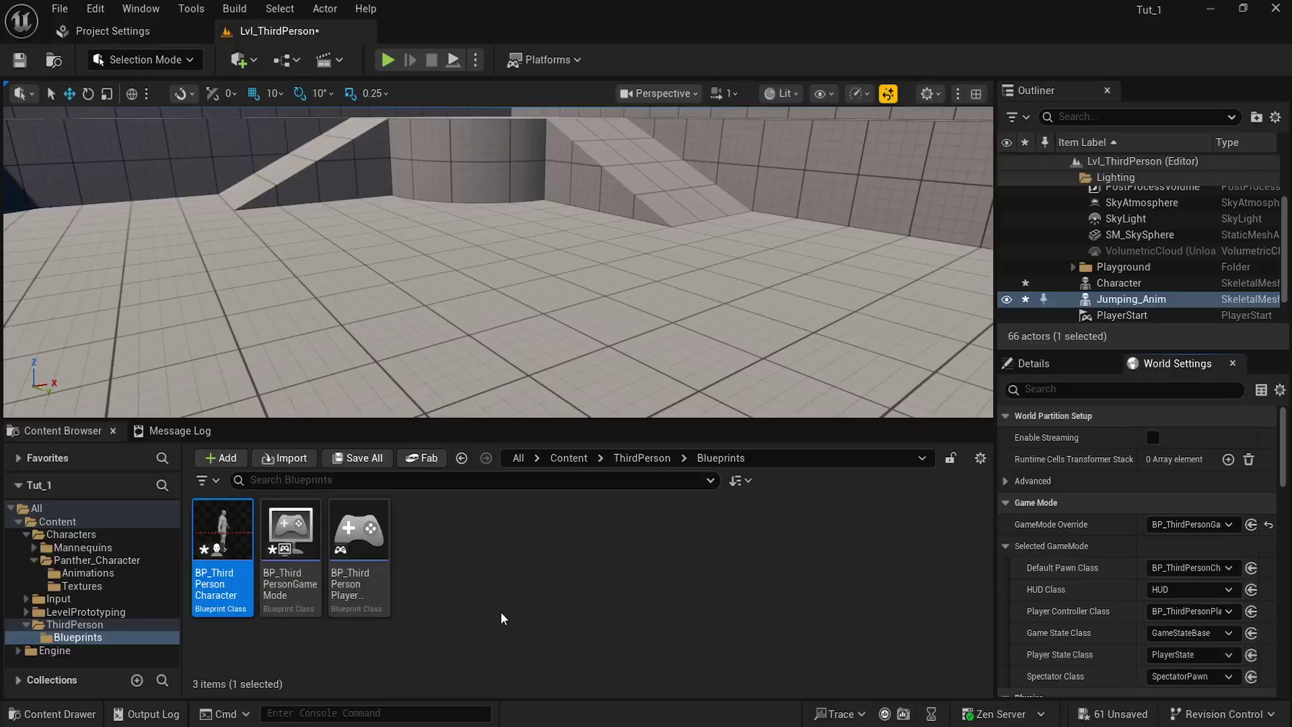
# - Create an Animation Blueprint for Character_Skeleton in the ThirdPerson Blueprints folder, name it Character_Animation and open it
pyautogui.rightClick(506, 600)
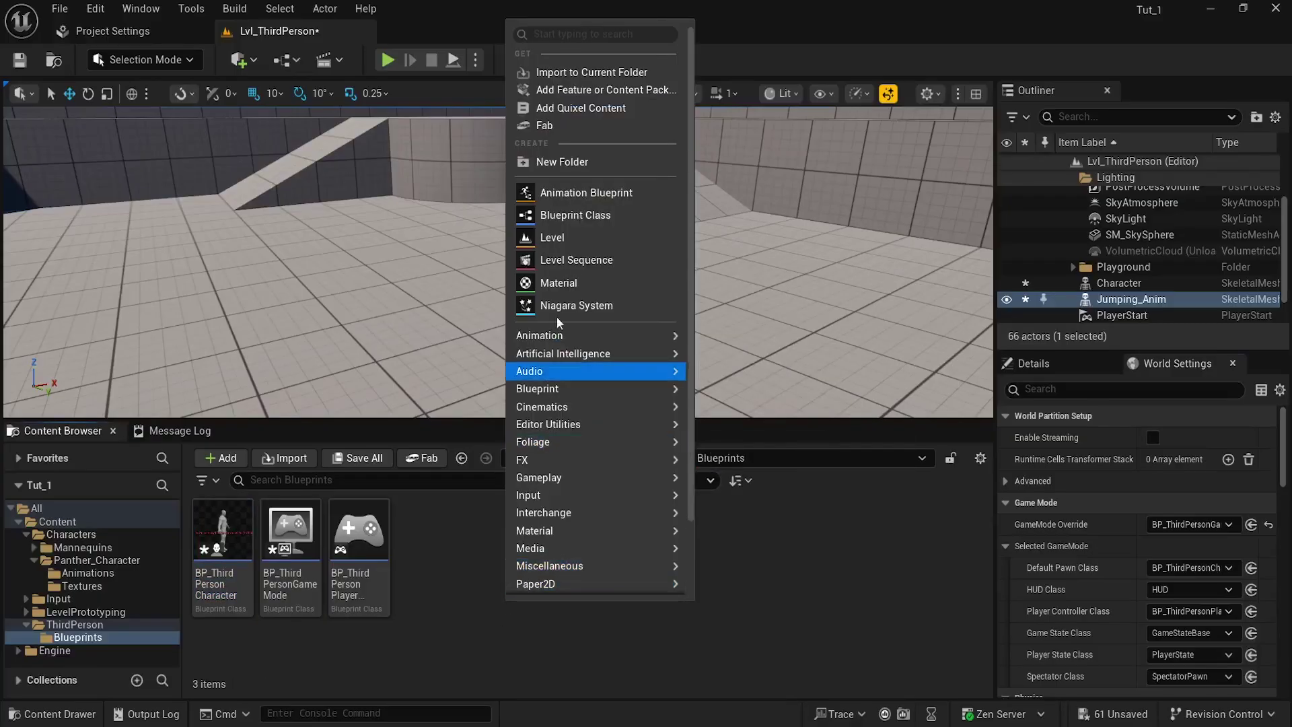
pyautogui.click(582, 194)
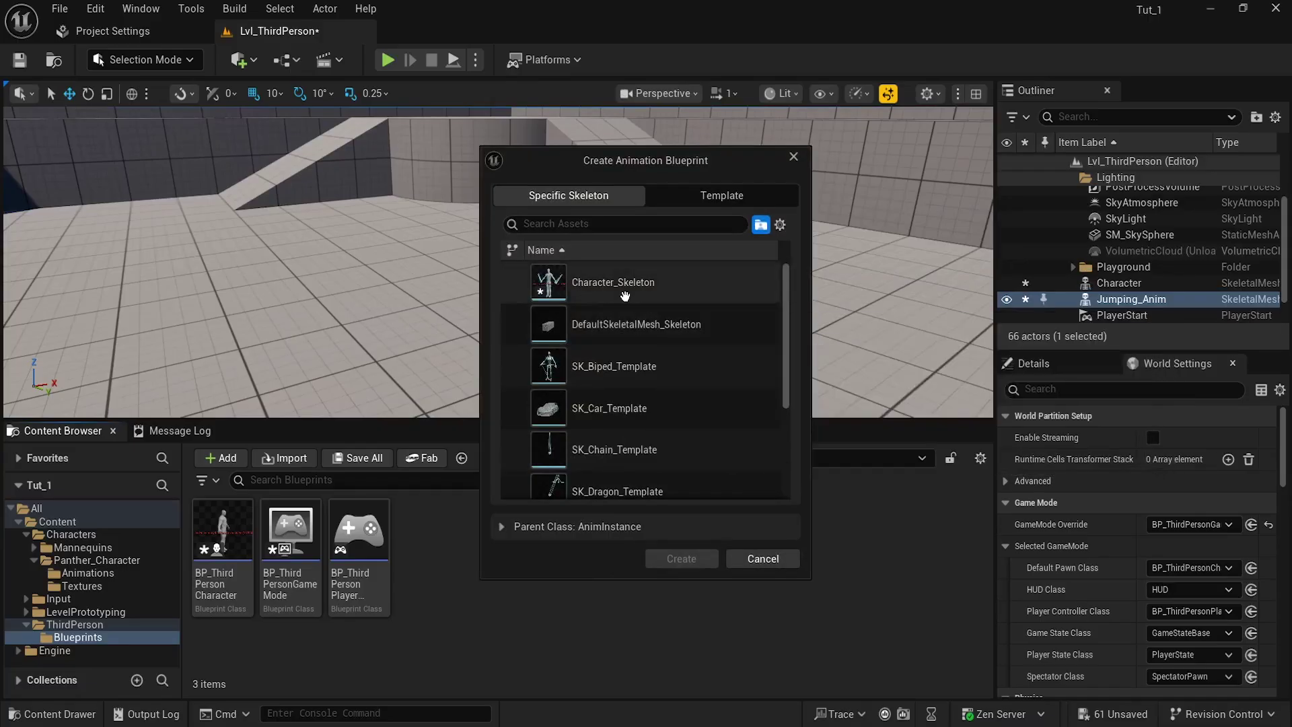
pyautogui.click(583, 285)
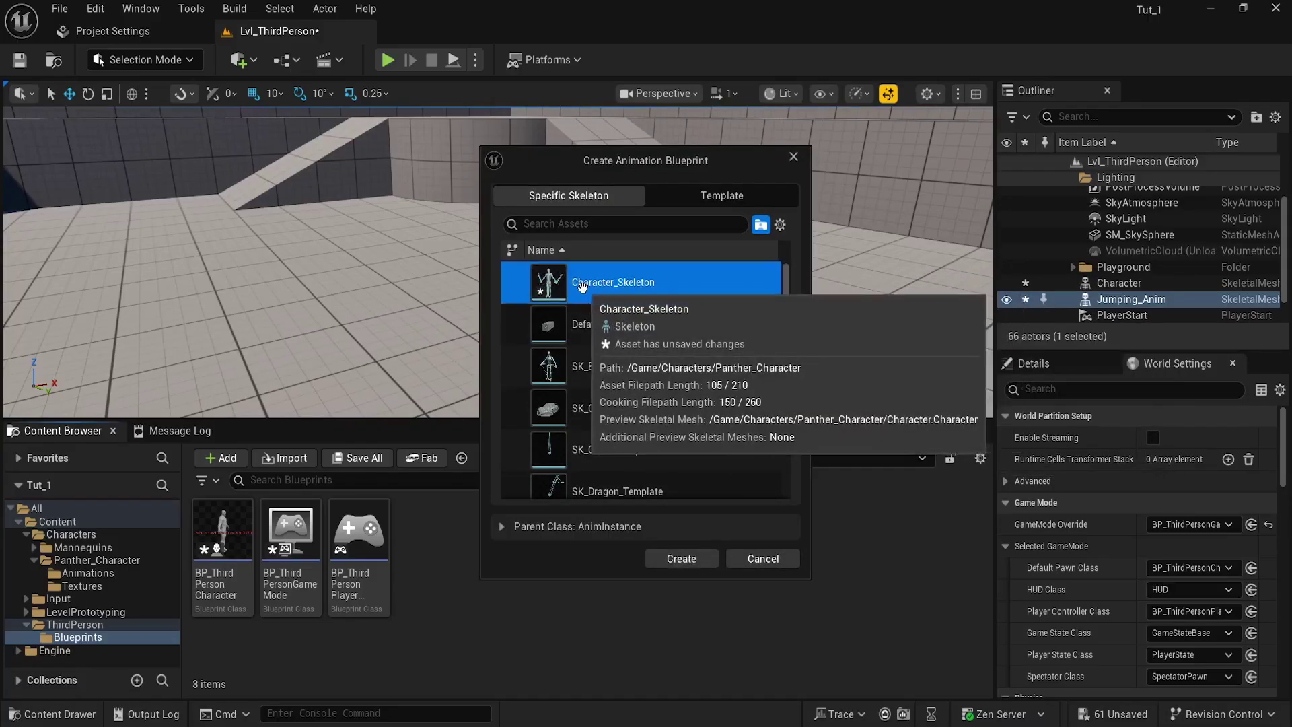
pyautogui.click(681, 559)
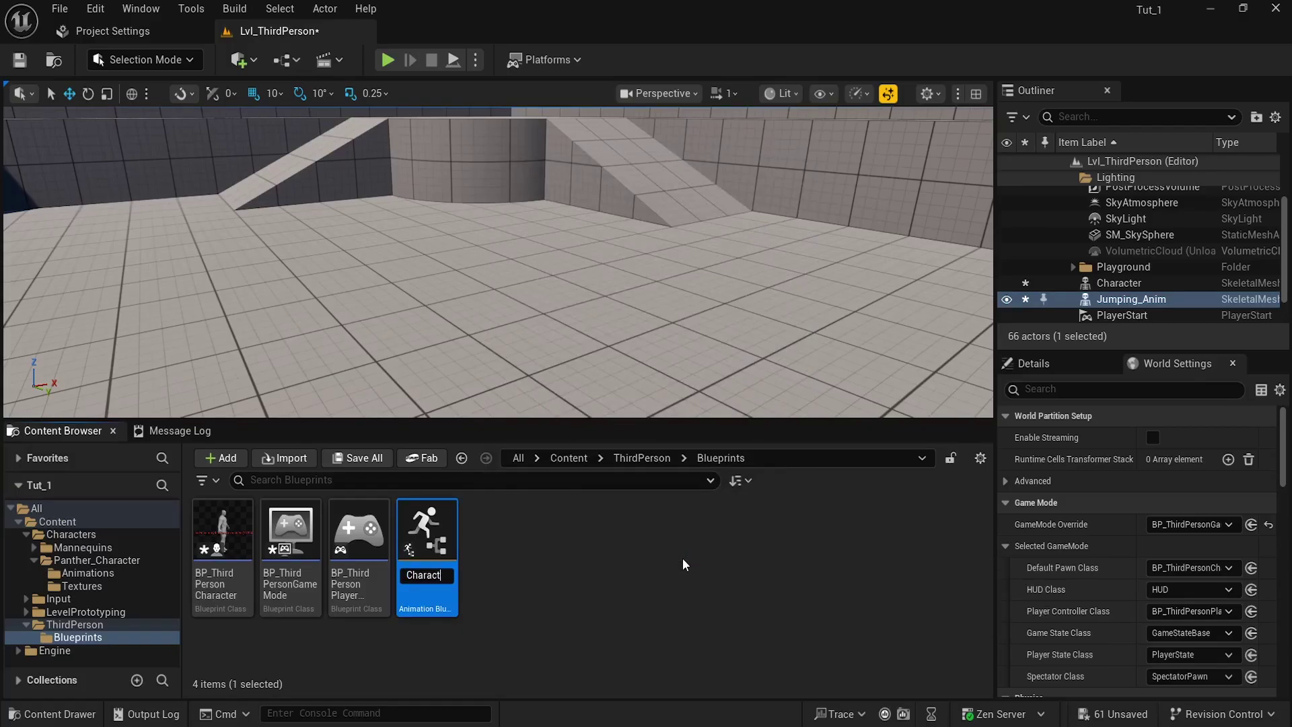
pyautogui.doubleClick(396, 527)
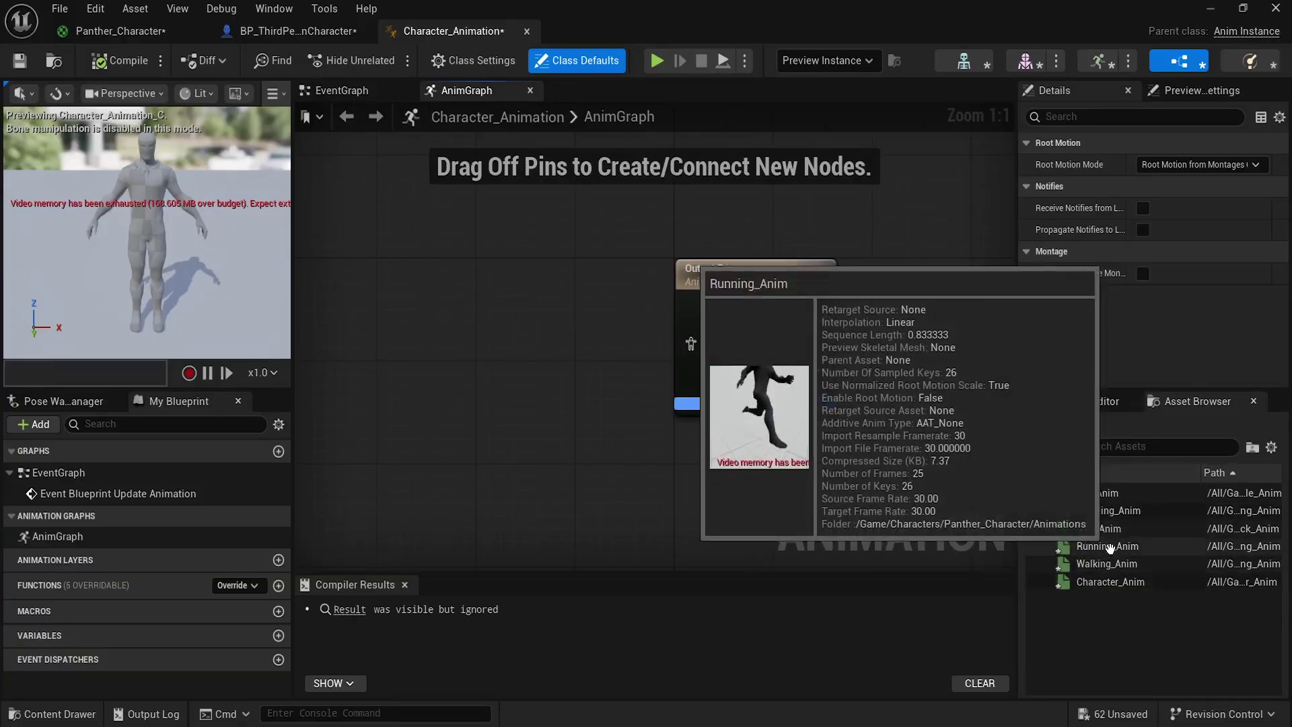
# - Add the Running_Anim sequence to the AnimGraph, connect it to the Output Pose result and compile the animation blueprint
pyautogui.moveTo(1090, 546); pyautogui.dragTo(402, 270)
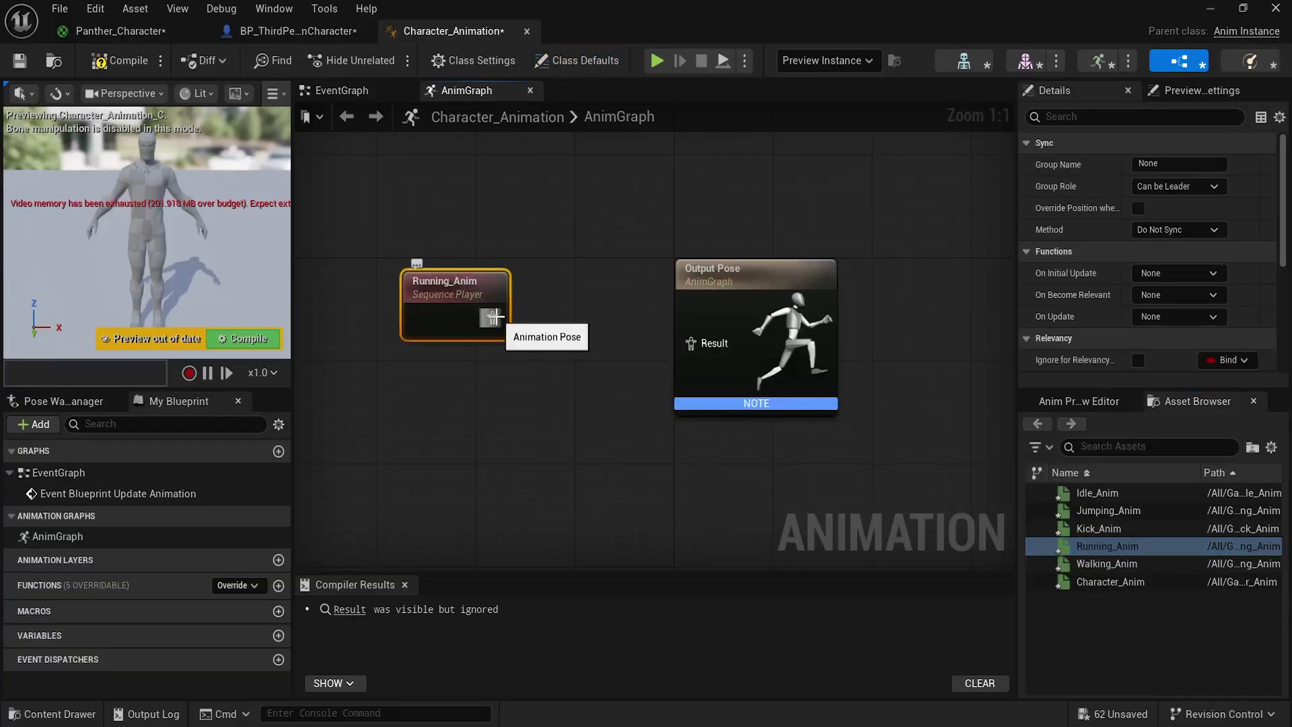
pyautogui.moveTo(672, 333); pyautogui.dragTo(692, 342)
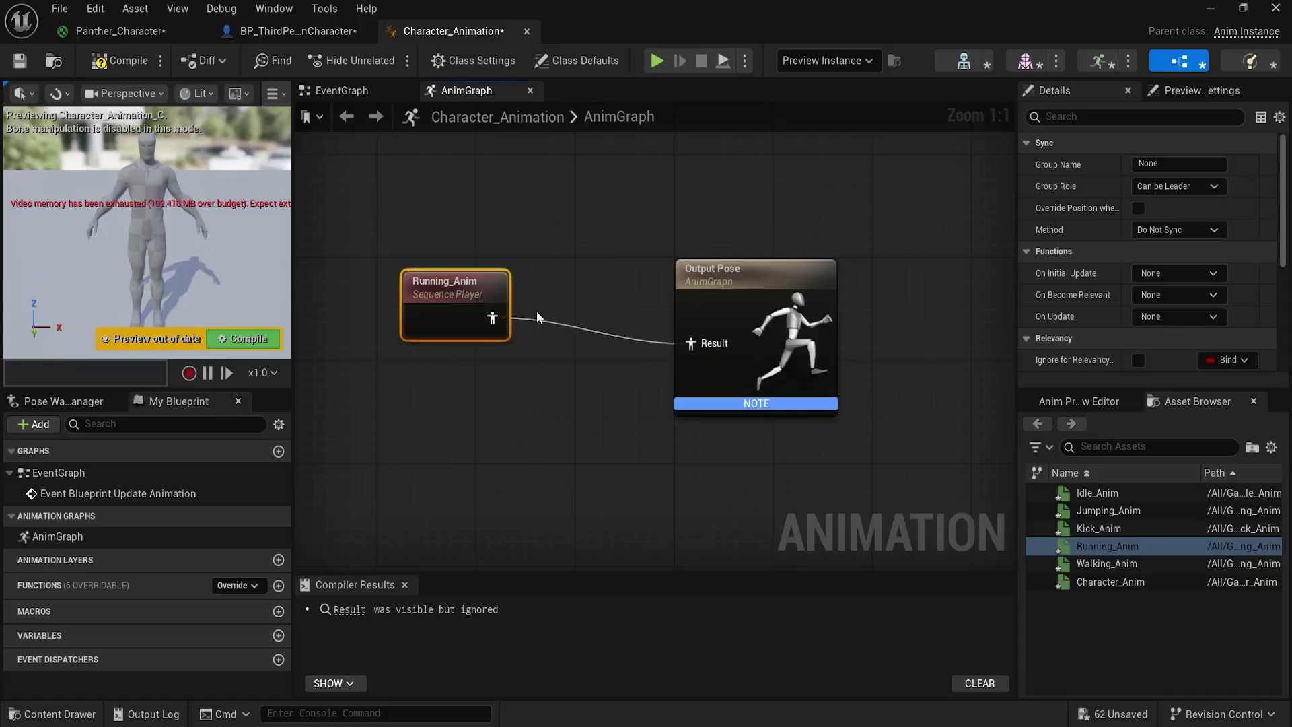
pyautogui.moveTo(469, 292); pyautogui.dragTo(518, 292)
pyautogui.click(252, 341)
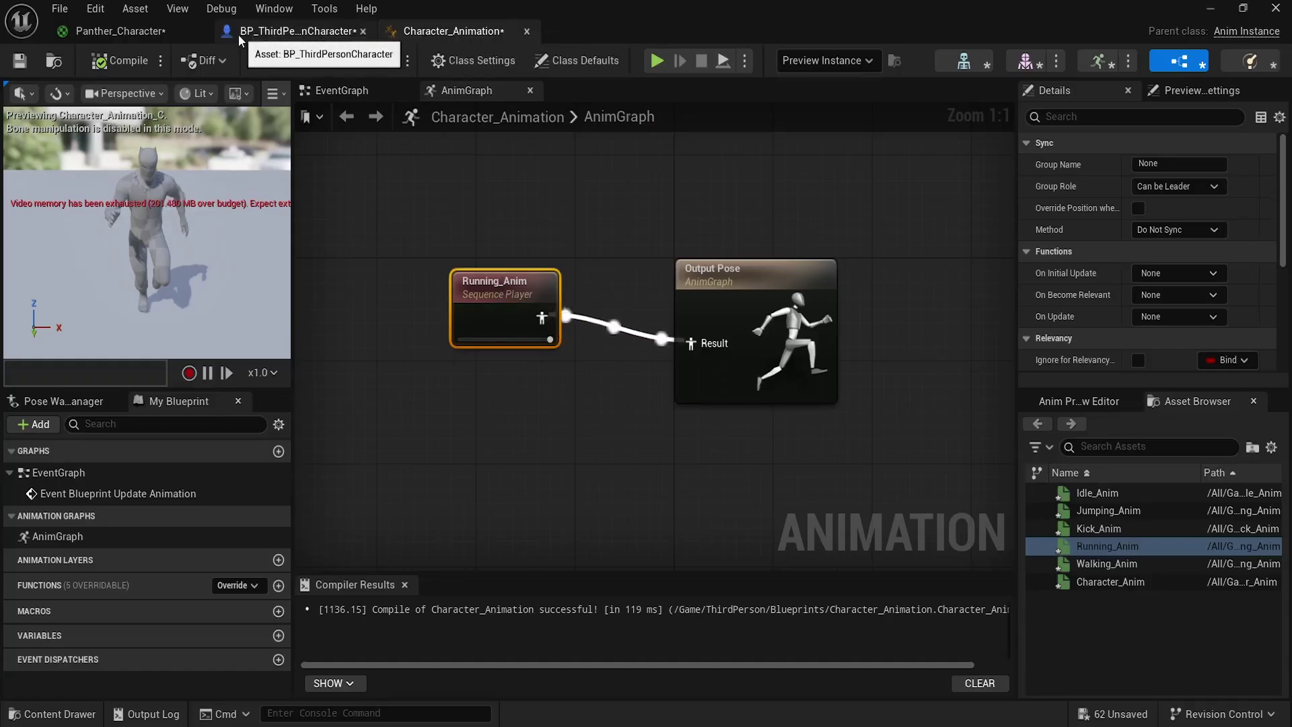
# - Set the Anim Class of the Mesh component in BP_ThirdPersonCharacter to Character_Animation
pyautogui.click(315, 31)
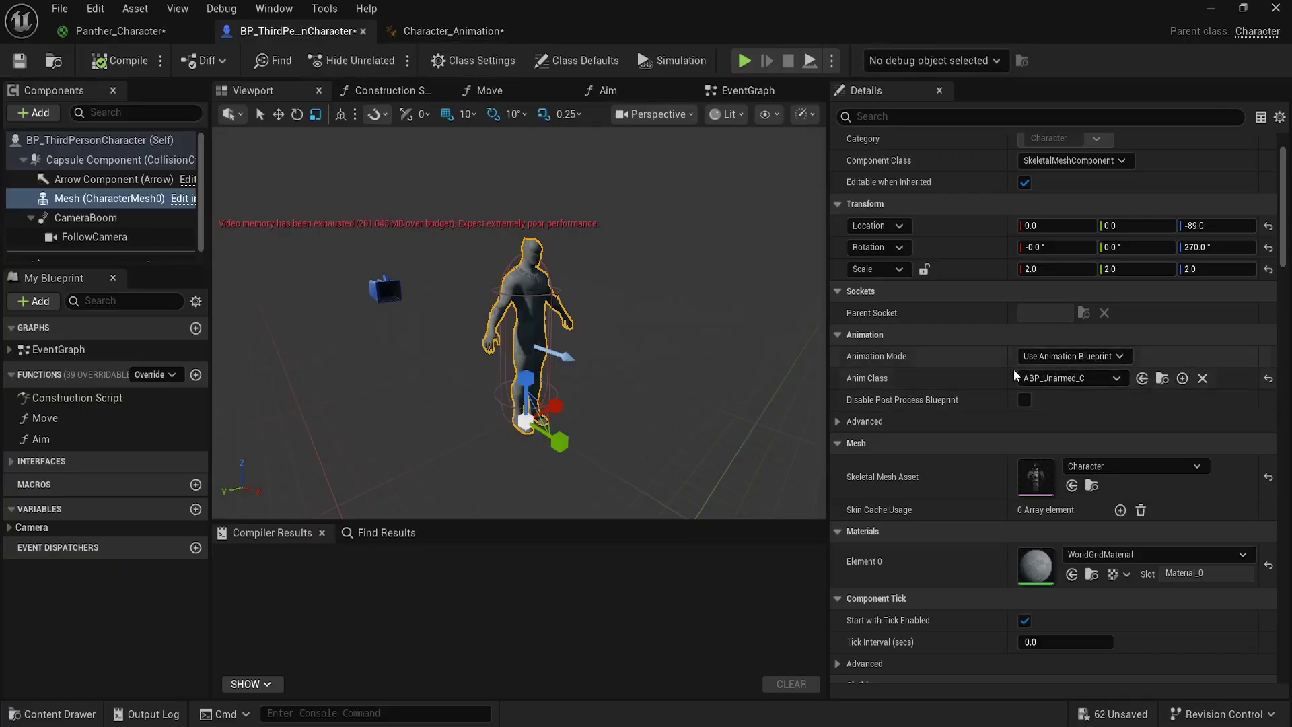
pyautogui.click(1091, 381)
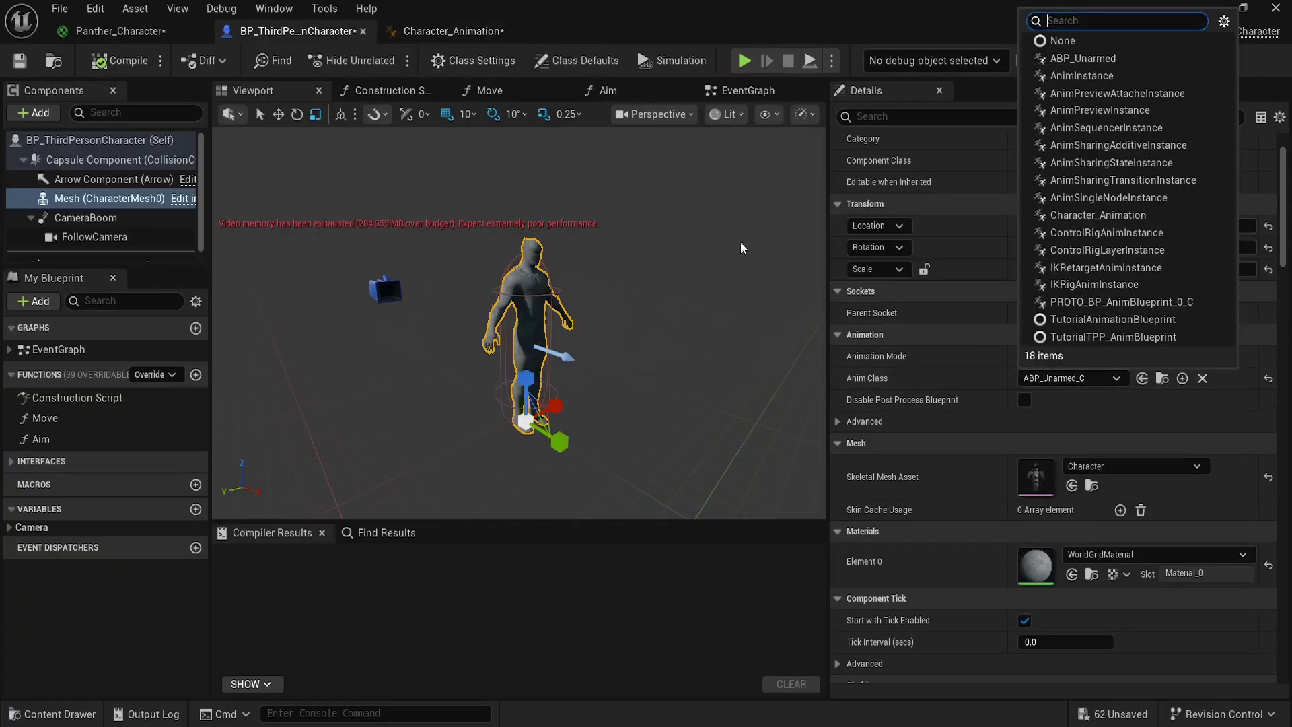
pyautogui.write('character')
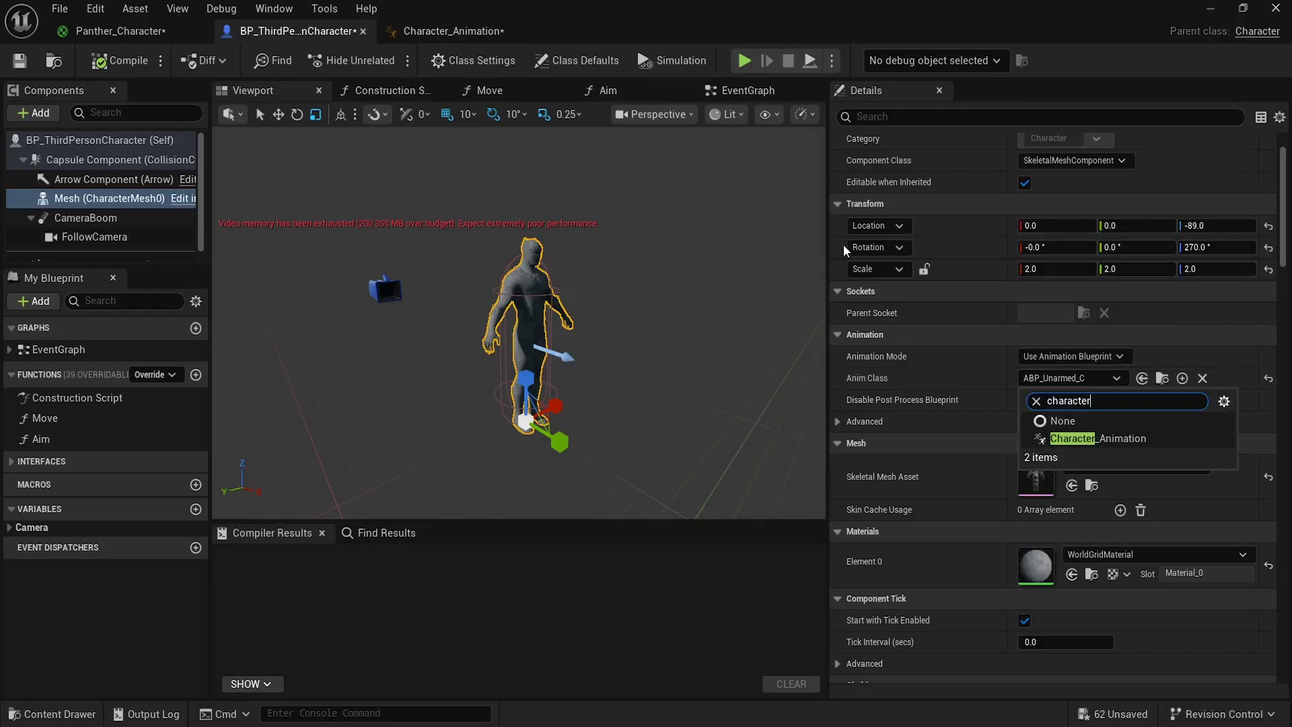
pyautogui.click(1097, 438)
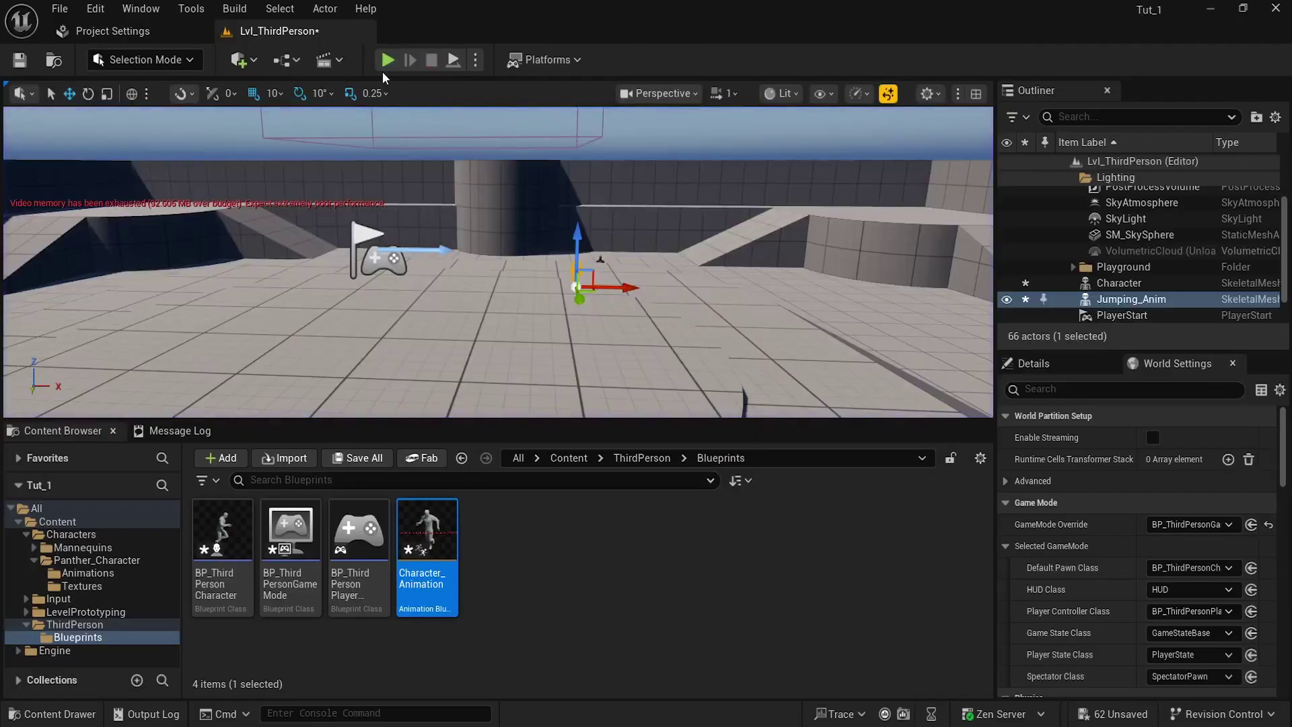
# - Play-test the level to check the character's running animation while moving forward, and stop the simulation
pyautogui.click(389, 63)
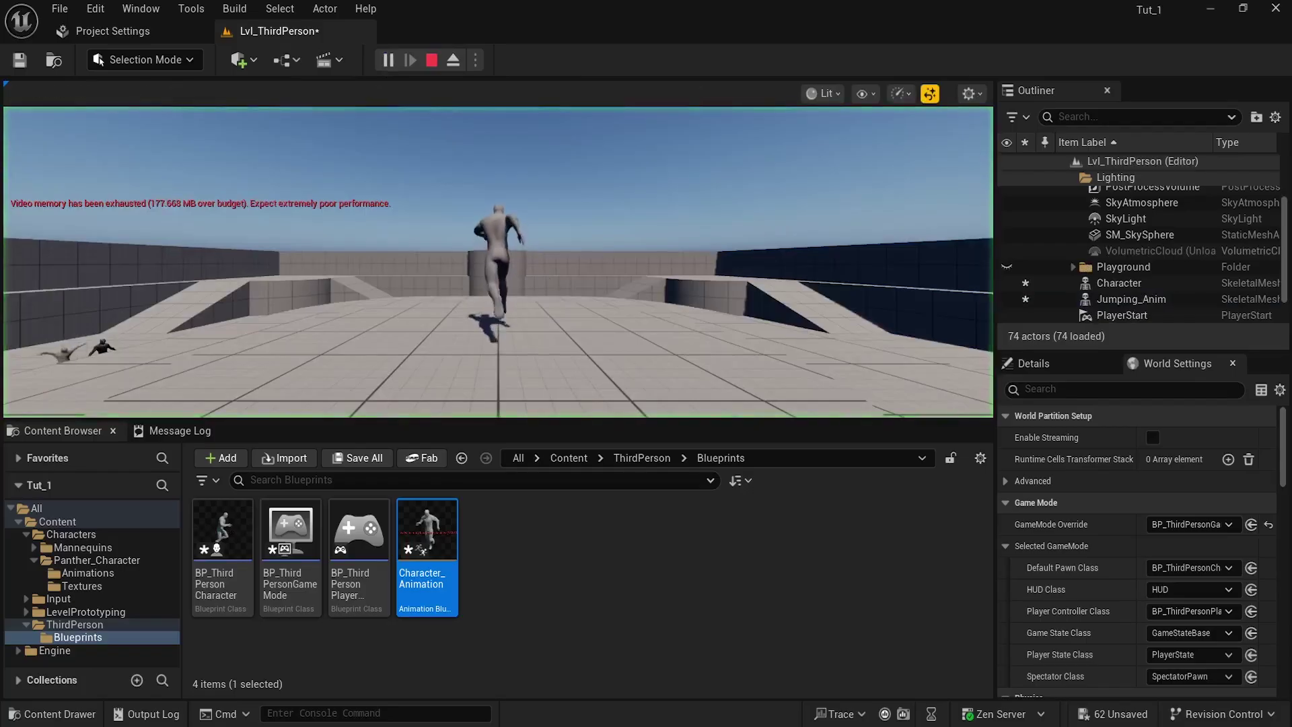
pyautogui.press('w')
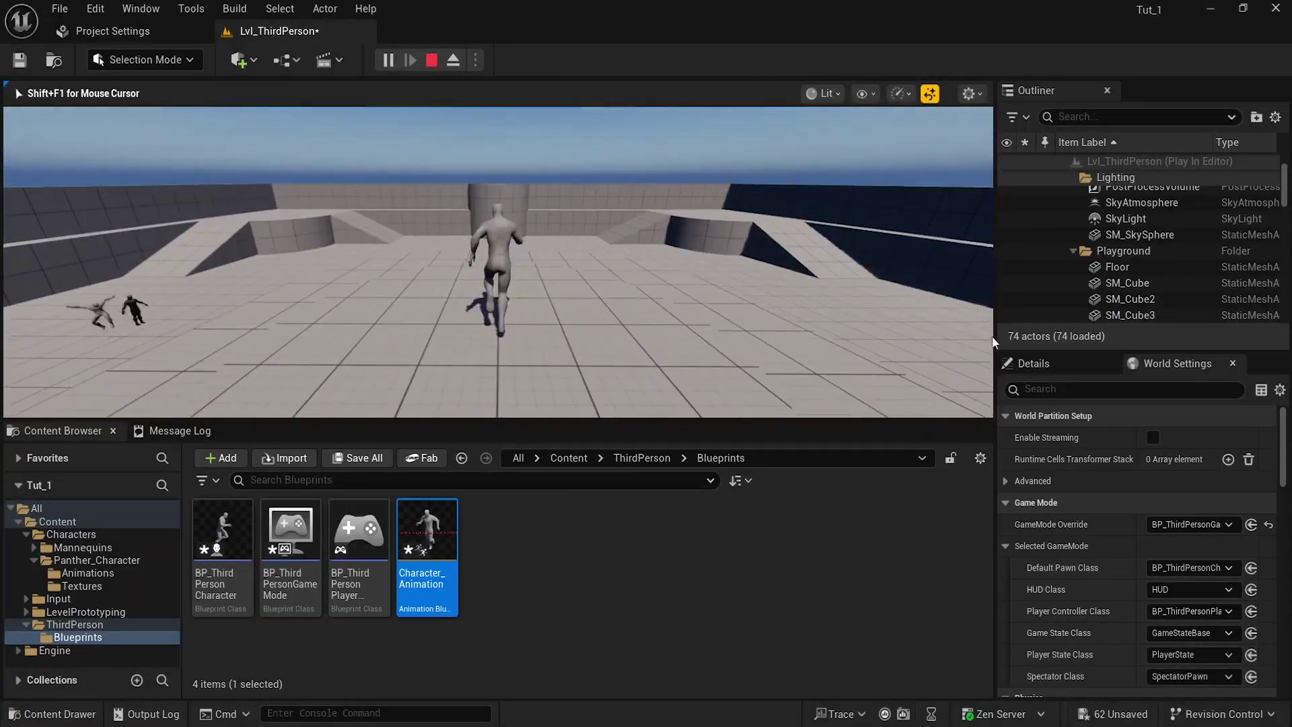
pyautogui.press('Escape')
pyautogui.moveTo(644, 725)
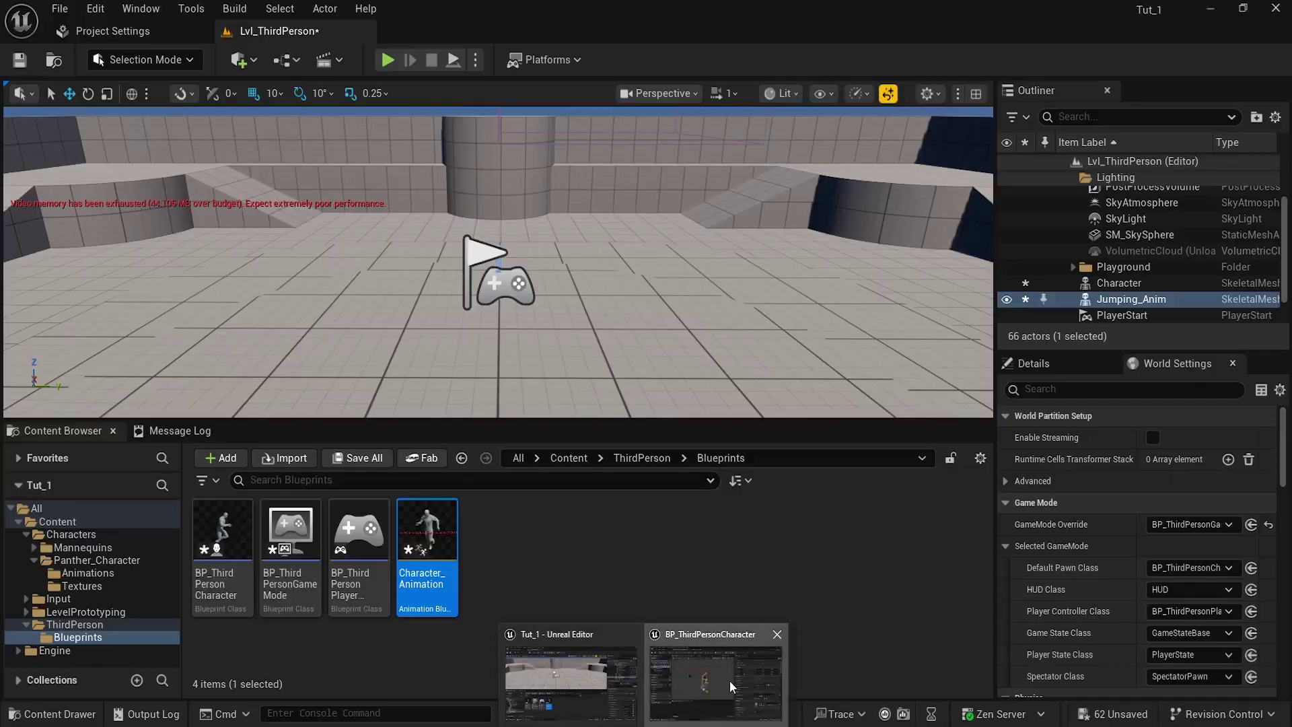